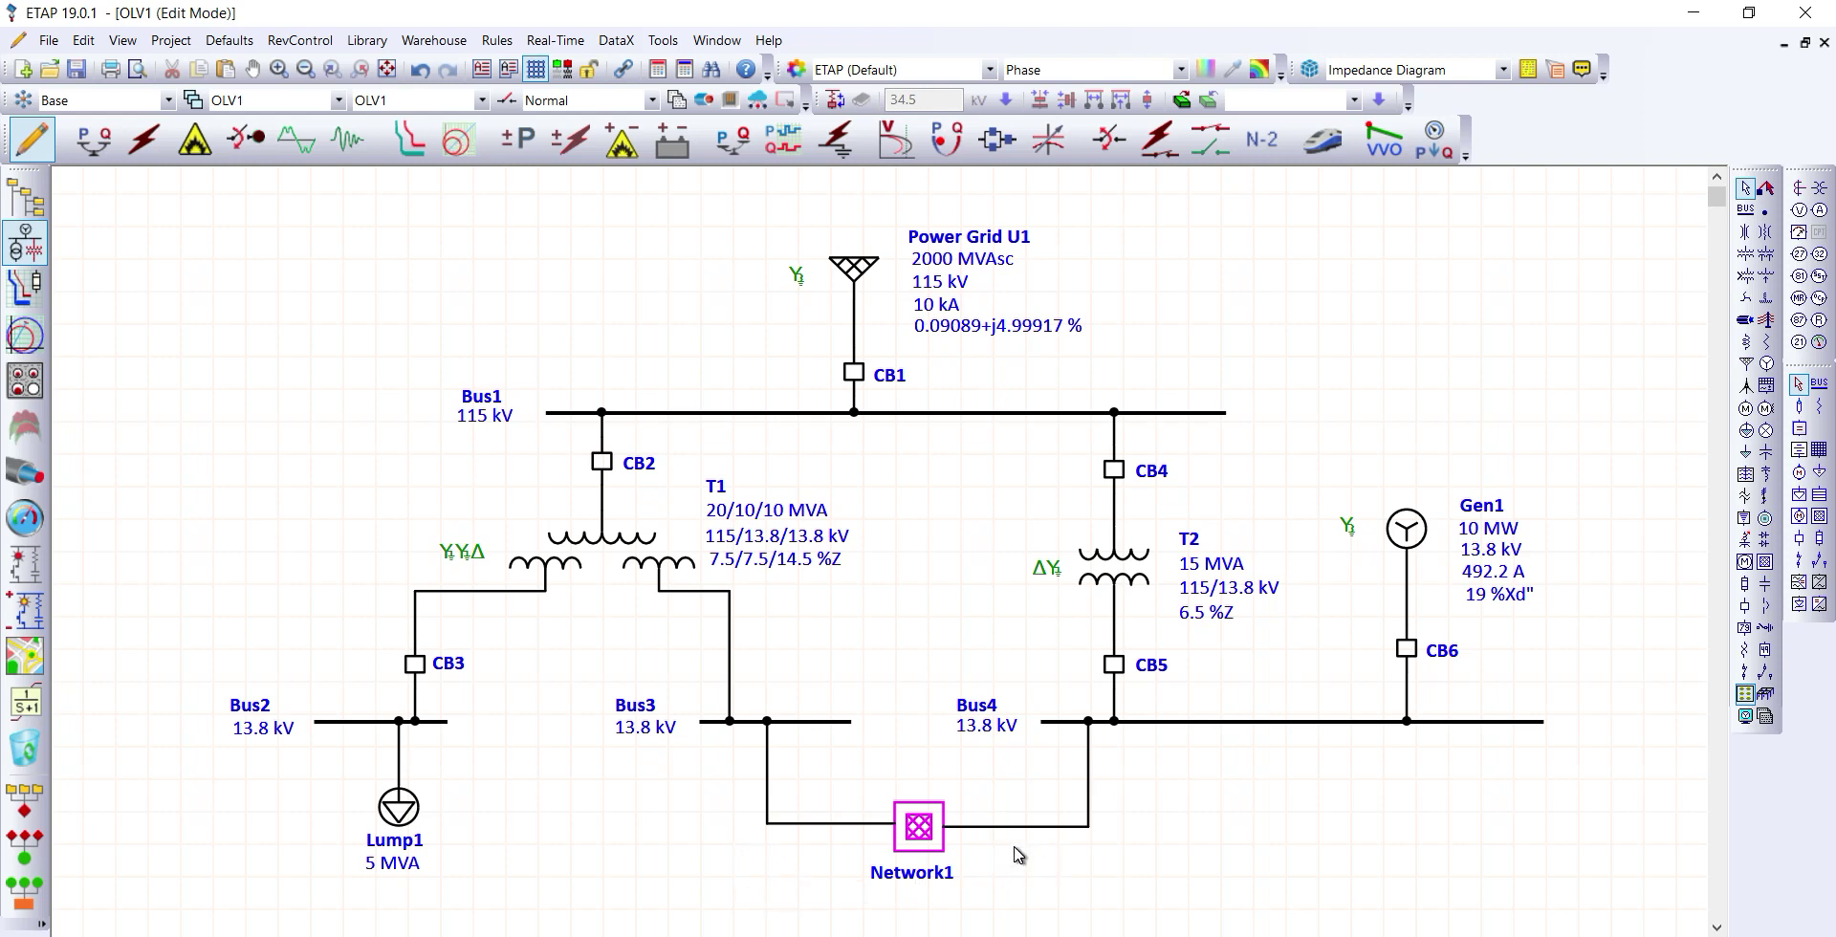
Review the one-line diagrams inside Network1 and its nested Cmtr1, and return to the main OLV1 diagram.
double_click(920, 828)
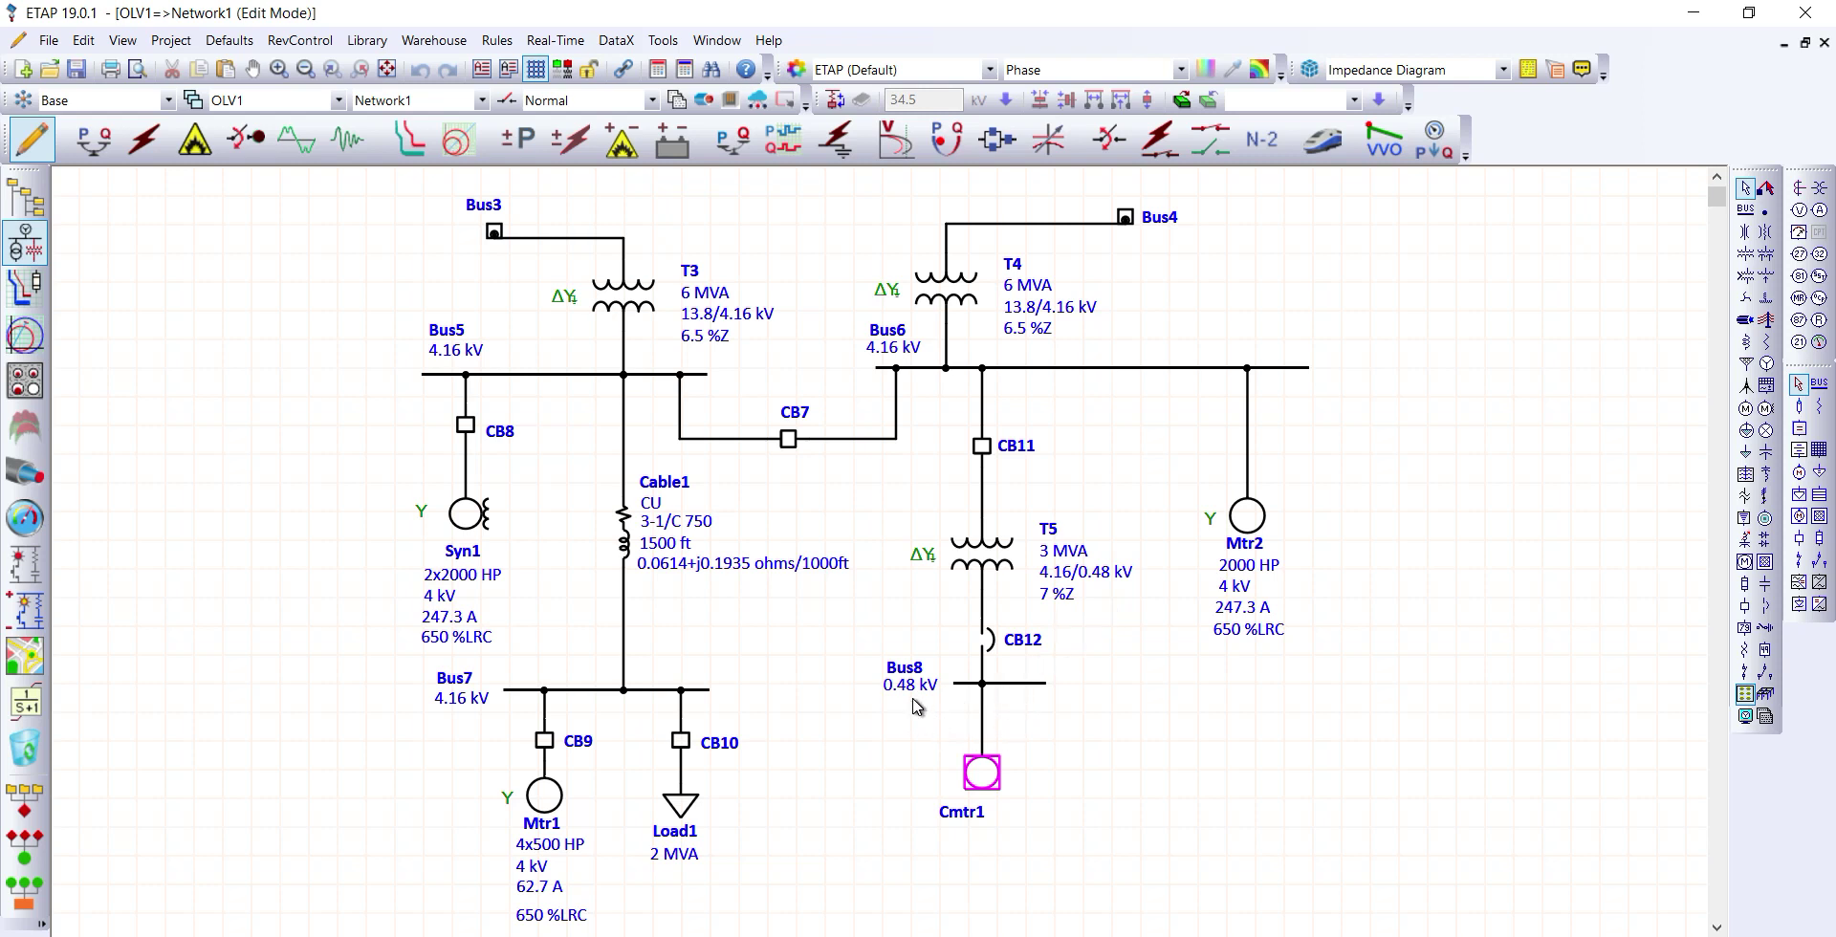
double_click(993, 786)
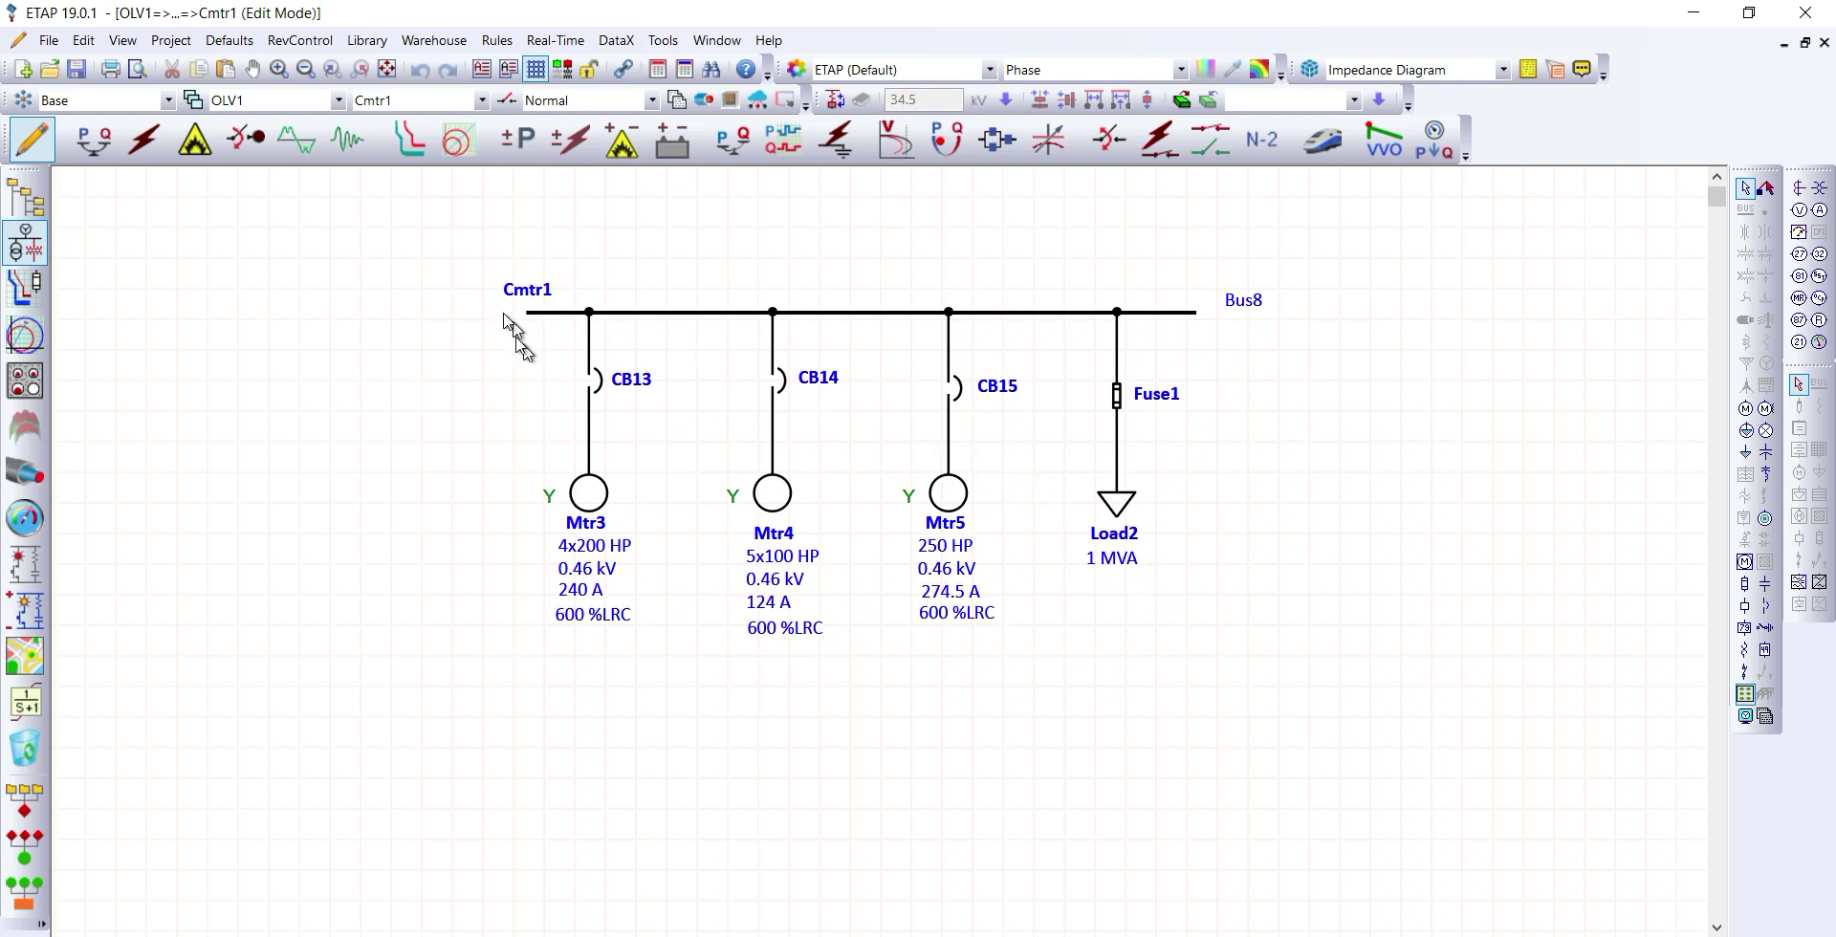
click(337, 101)
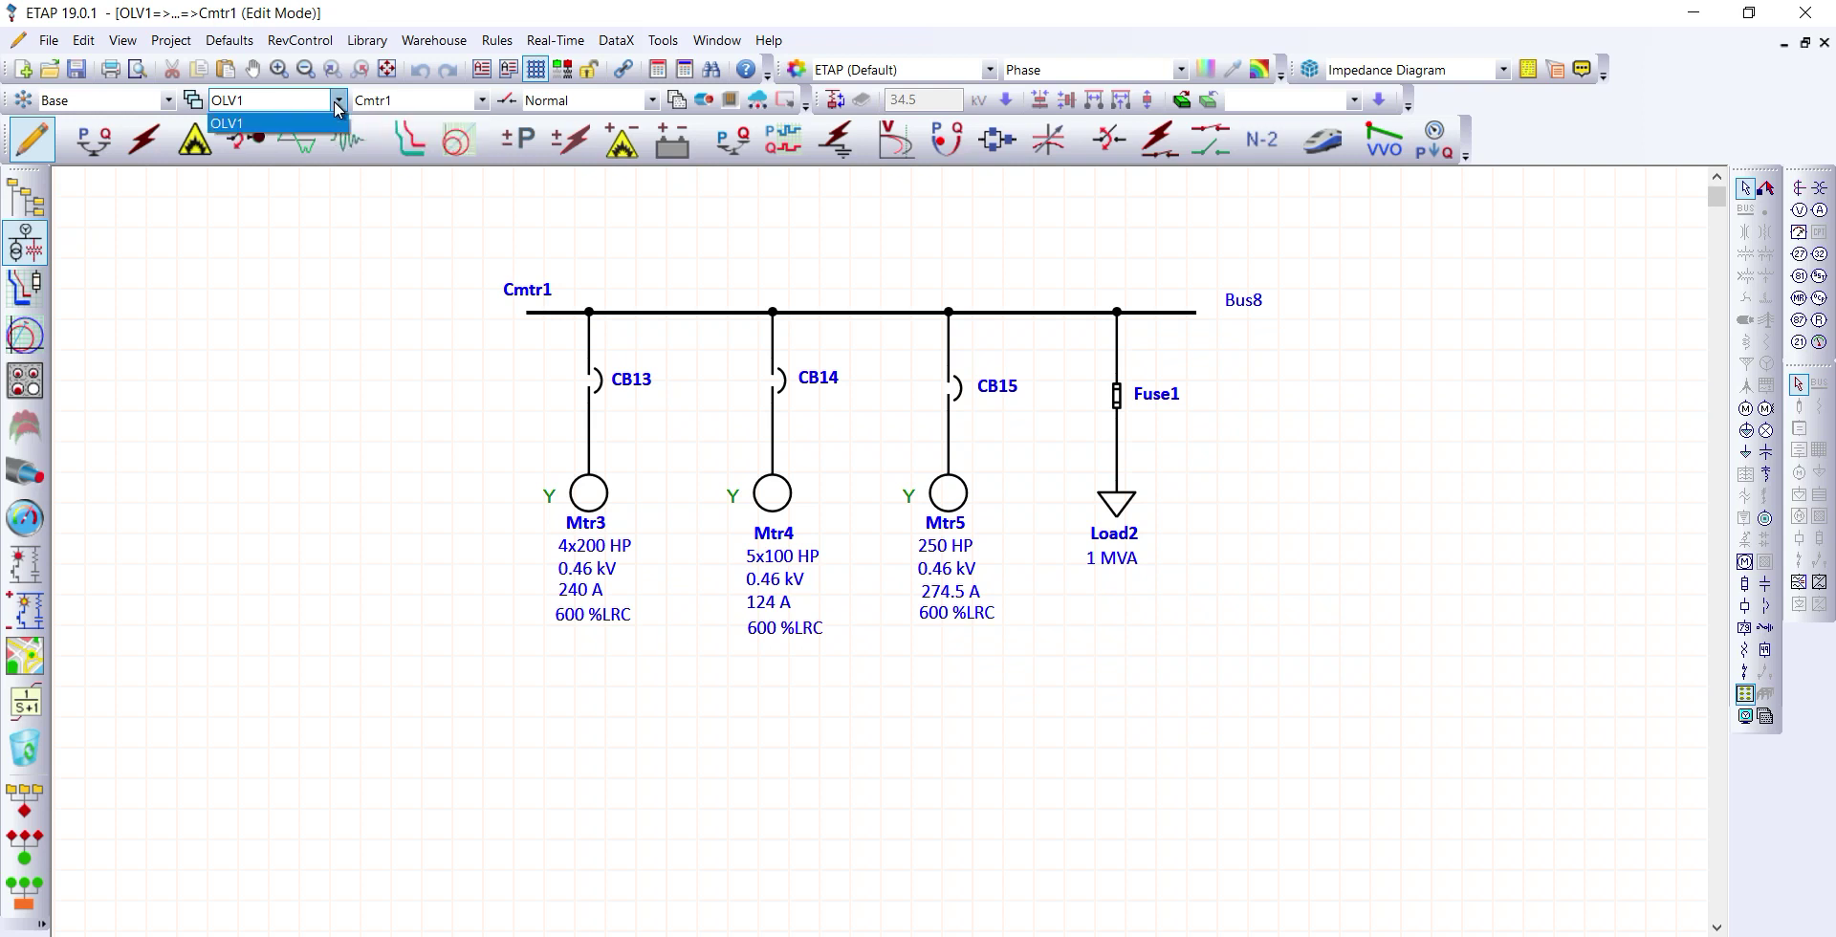
click(483, 102)
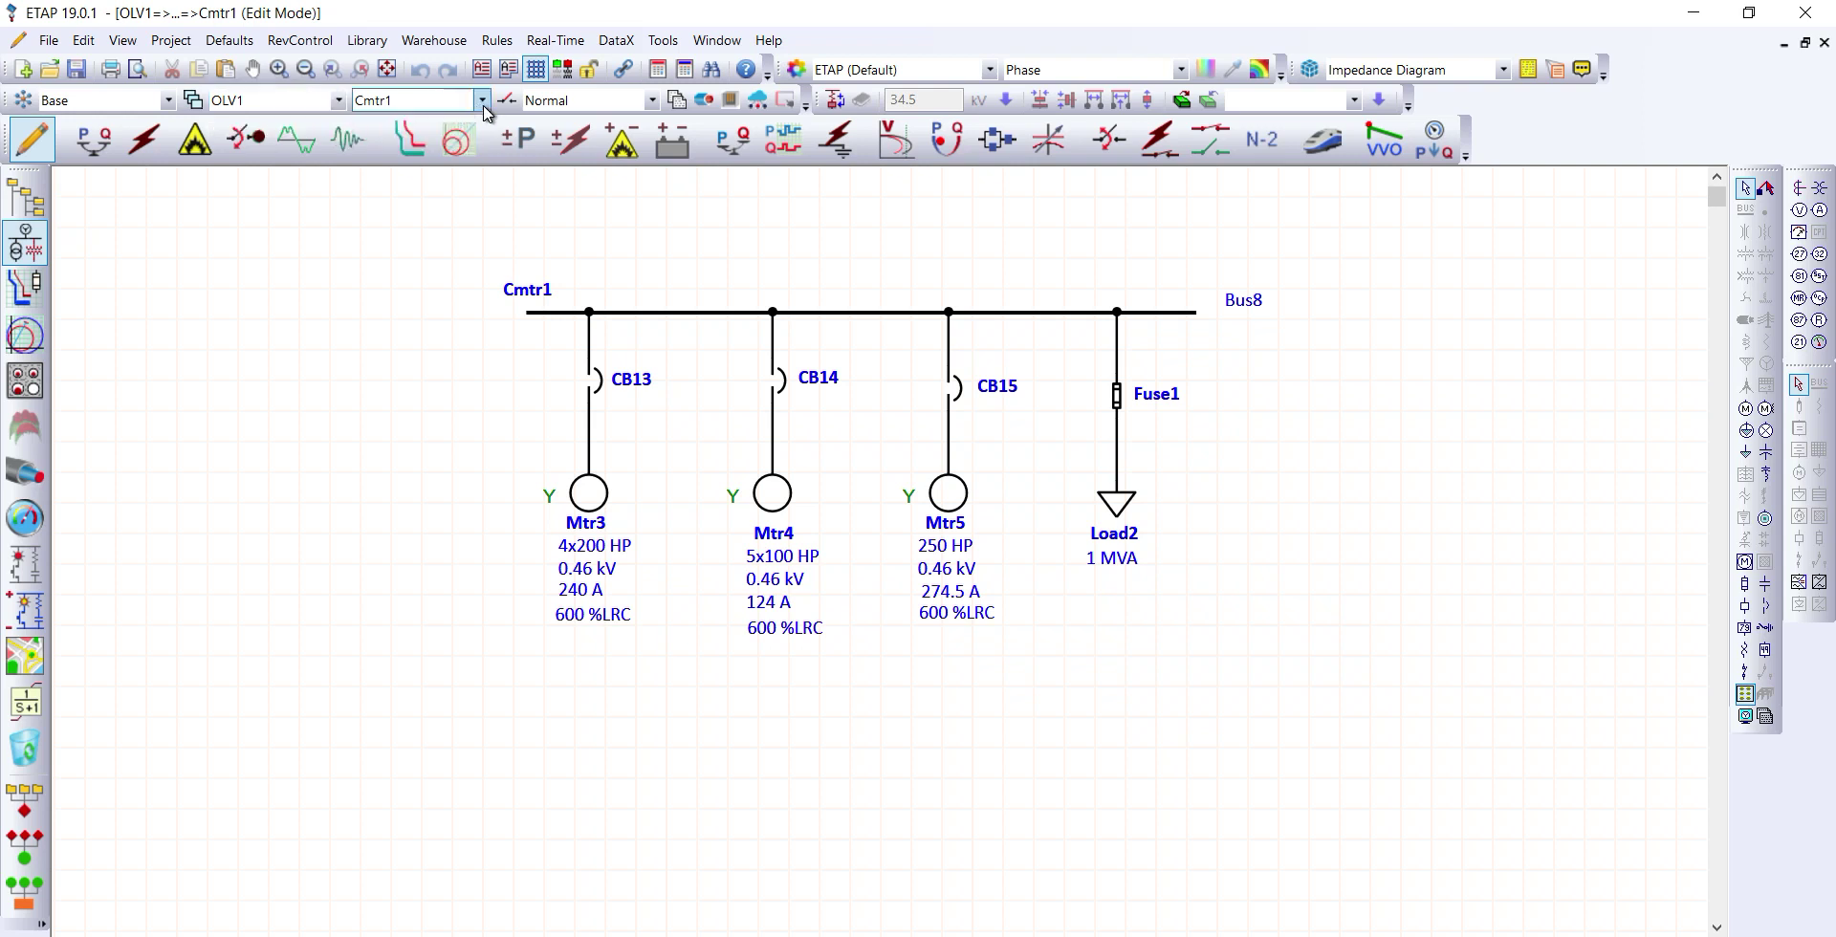
click(483, 101)
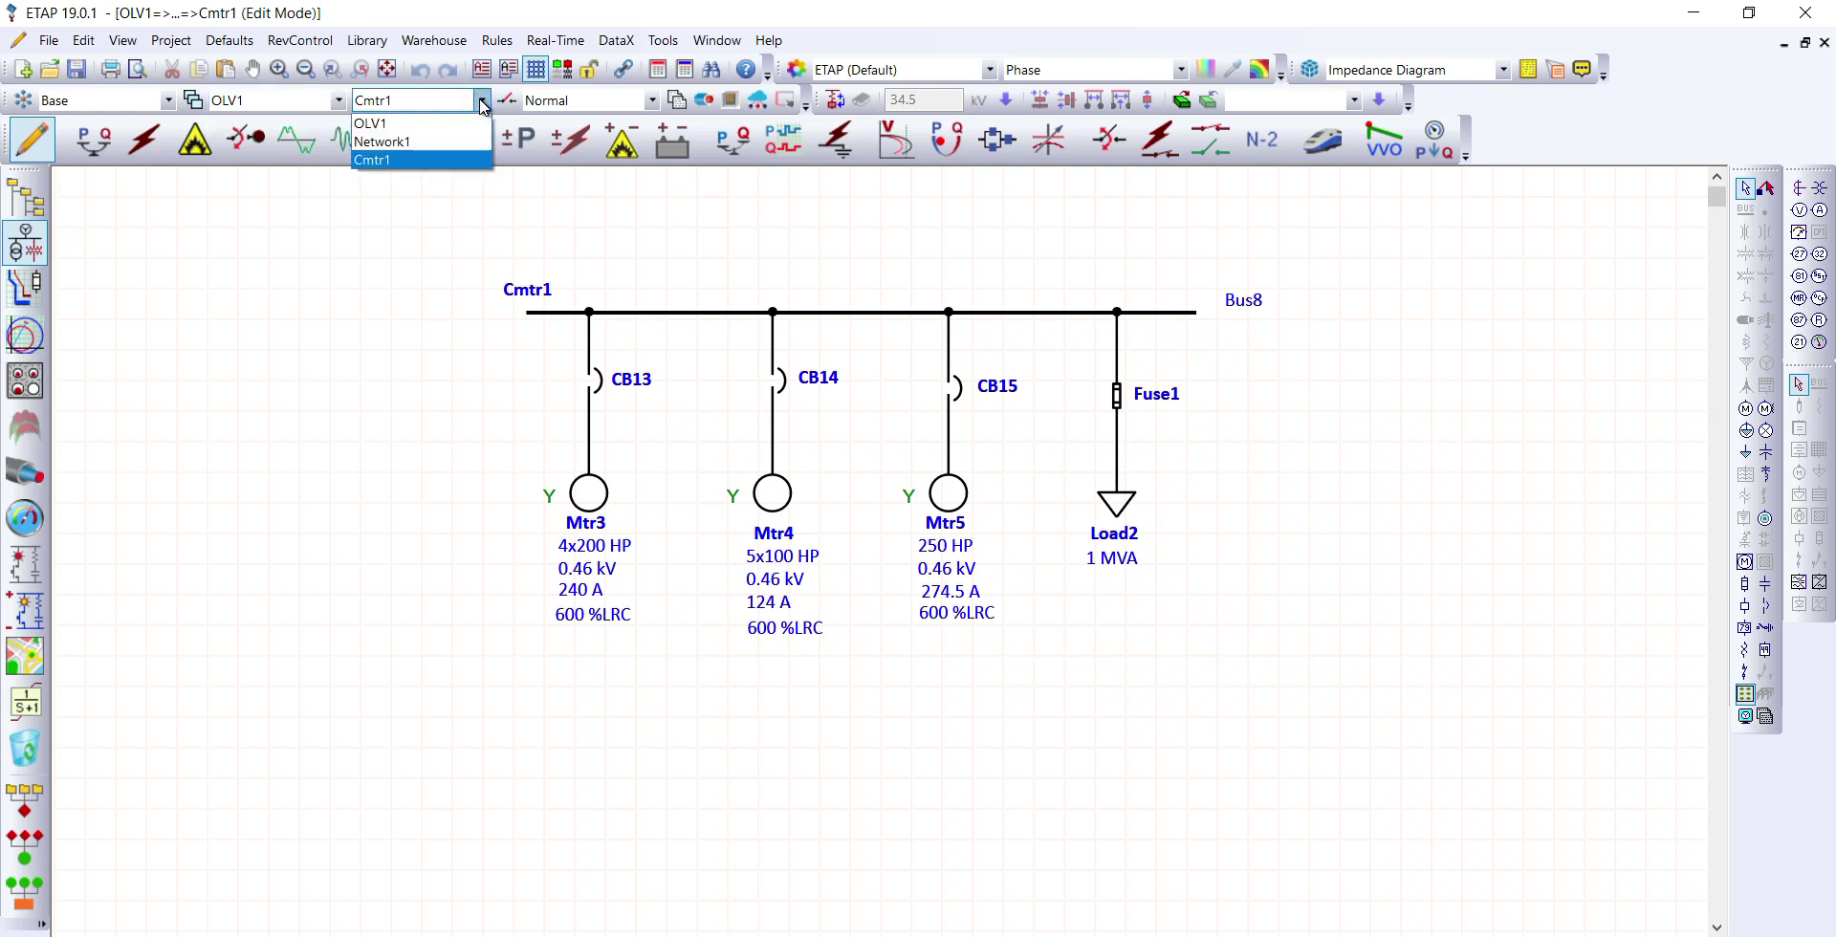
click(435, 123)
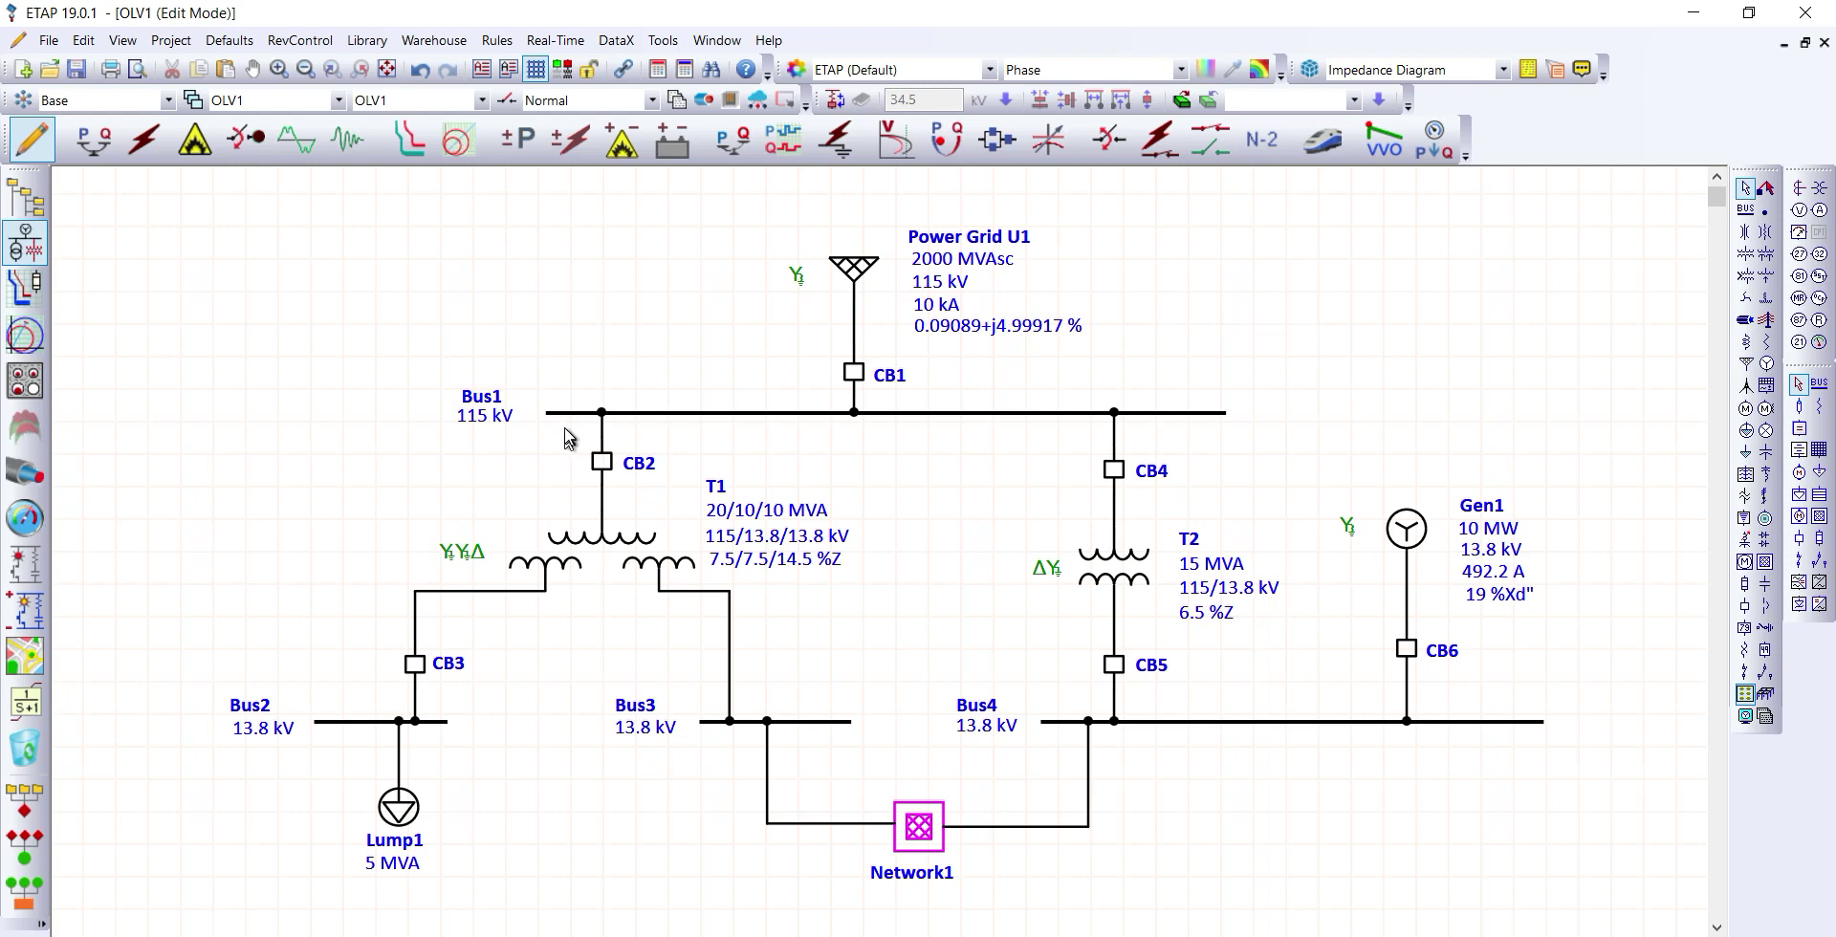
Run a load flow calculation on OLV1 and open the Network1 subnetwork to view its results.
click(96, 150)
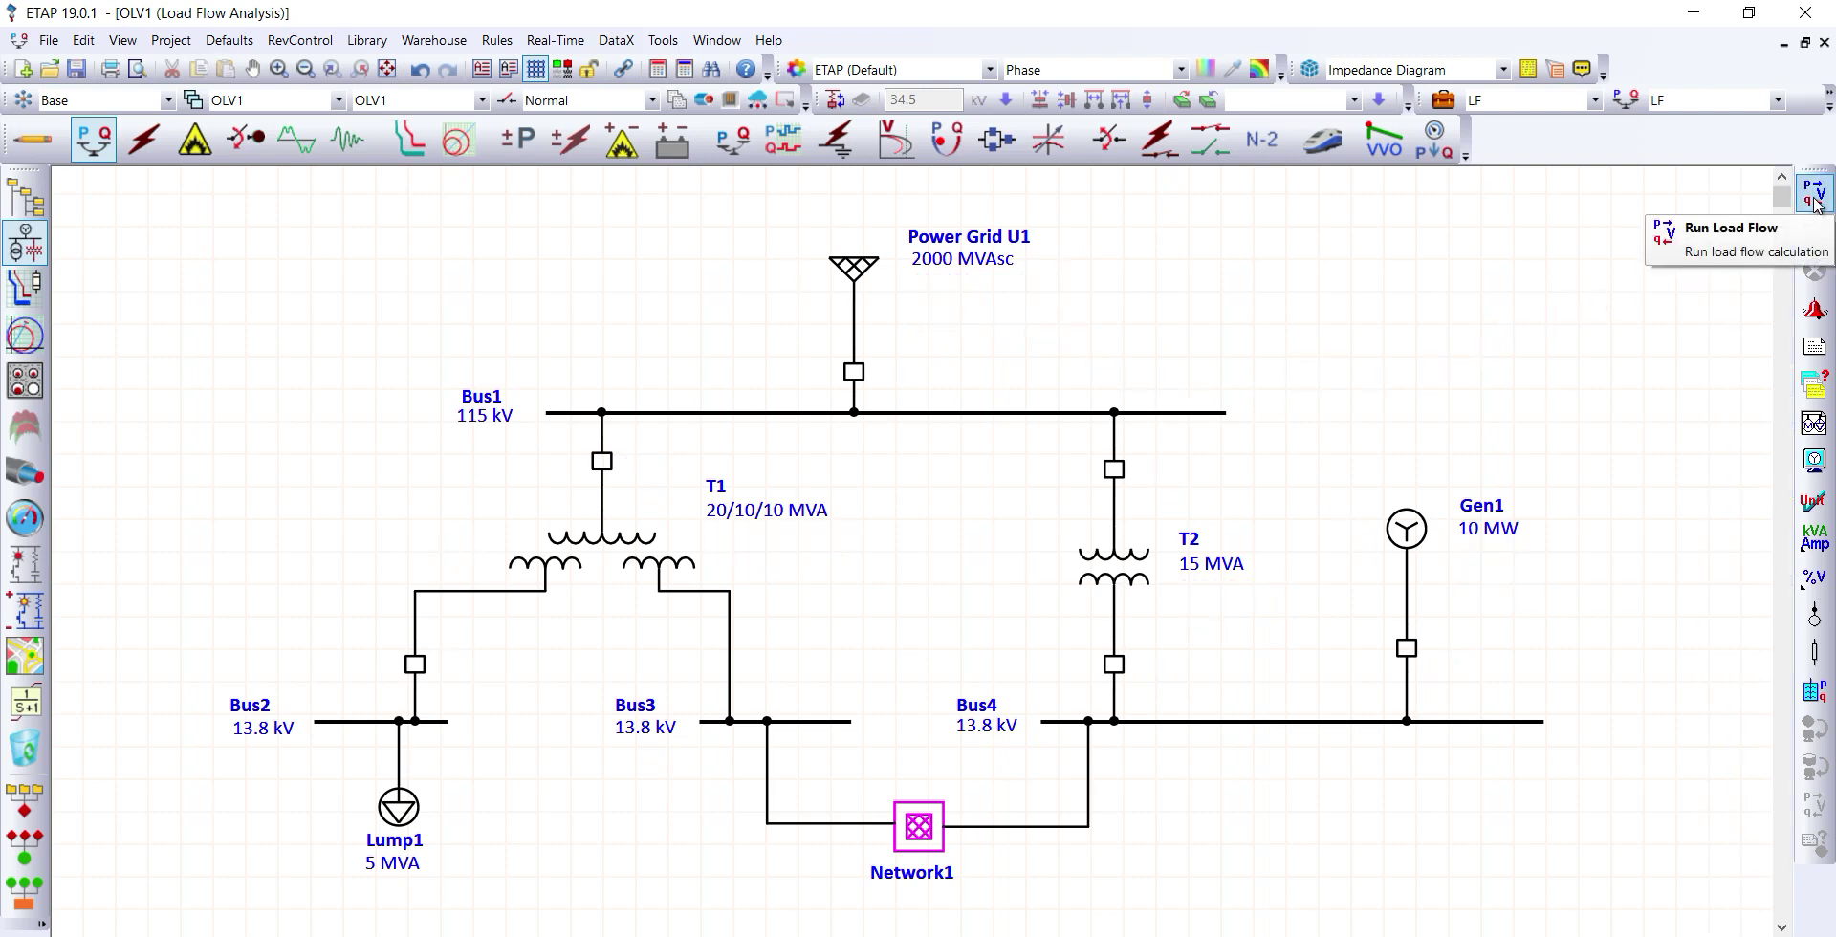
click(1814, 195)
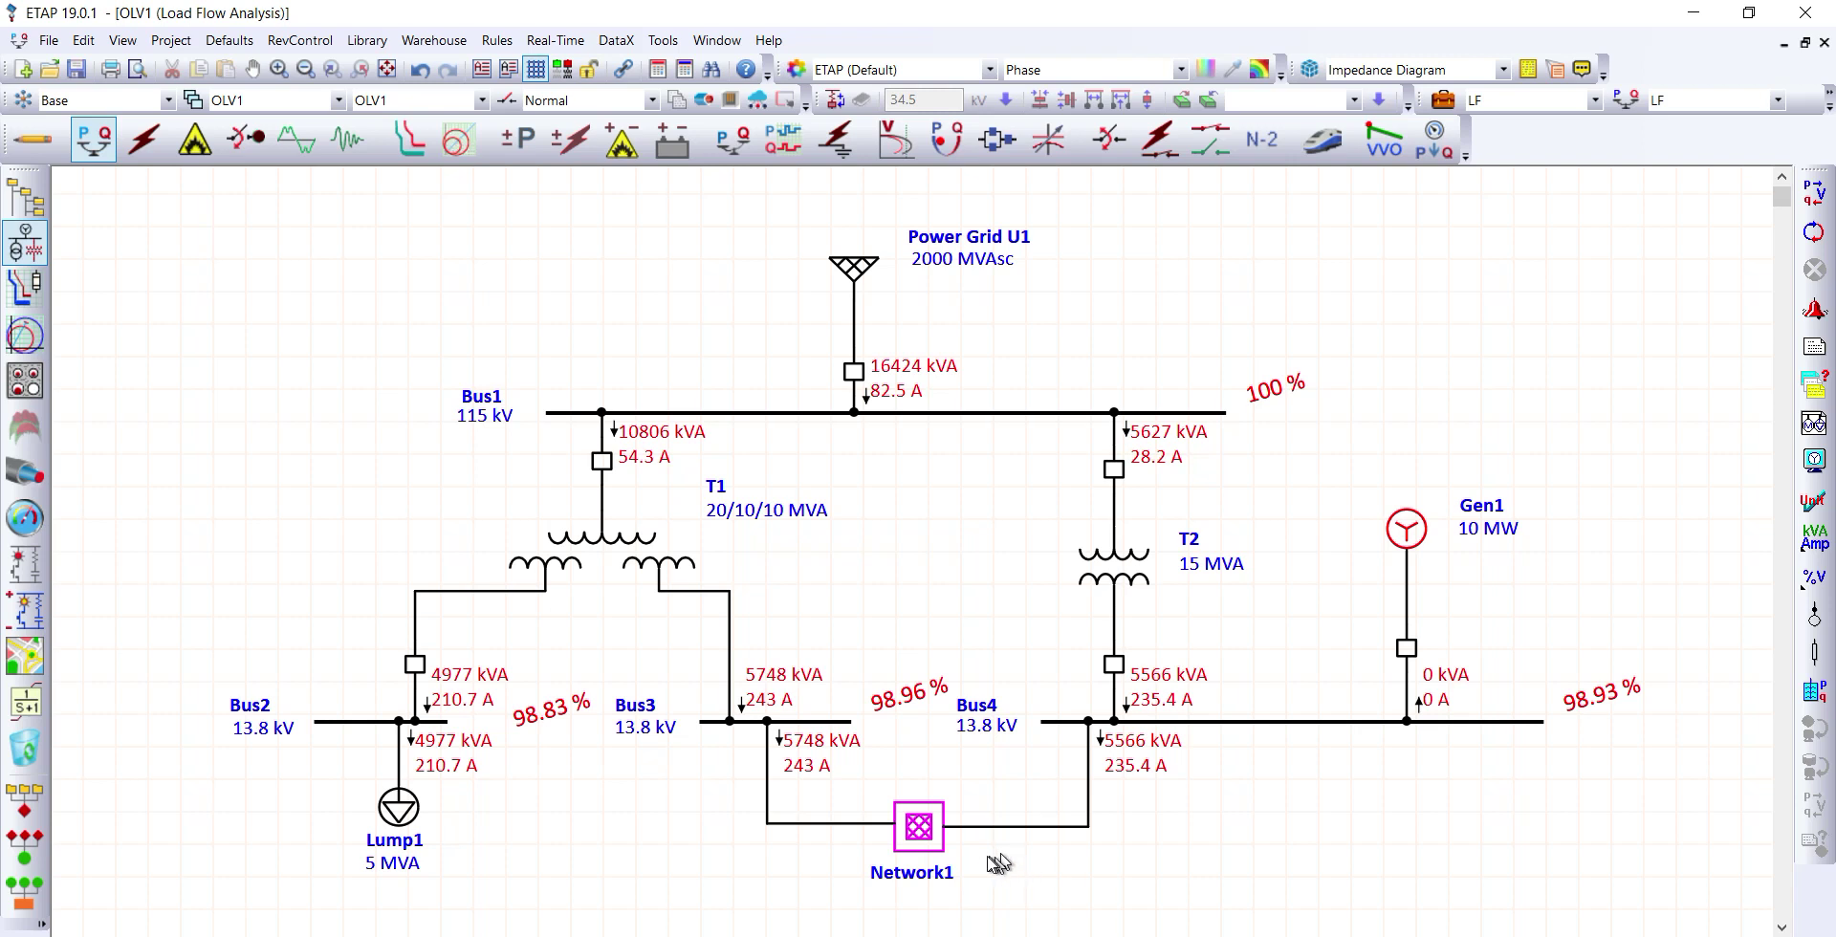
double_click(929, 838)
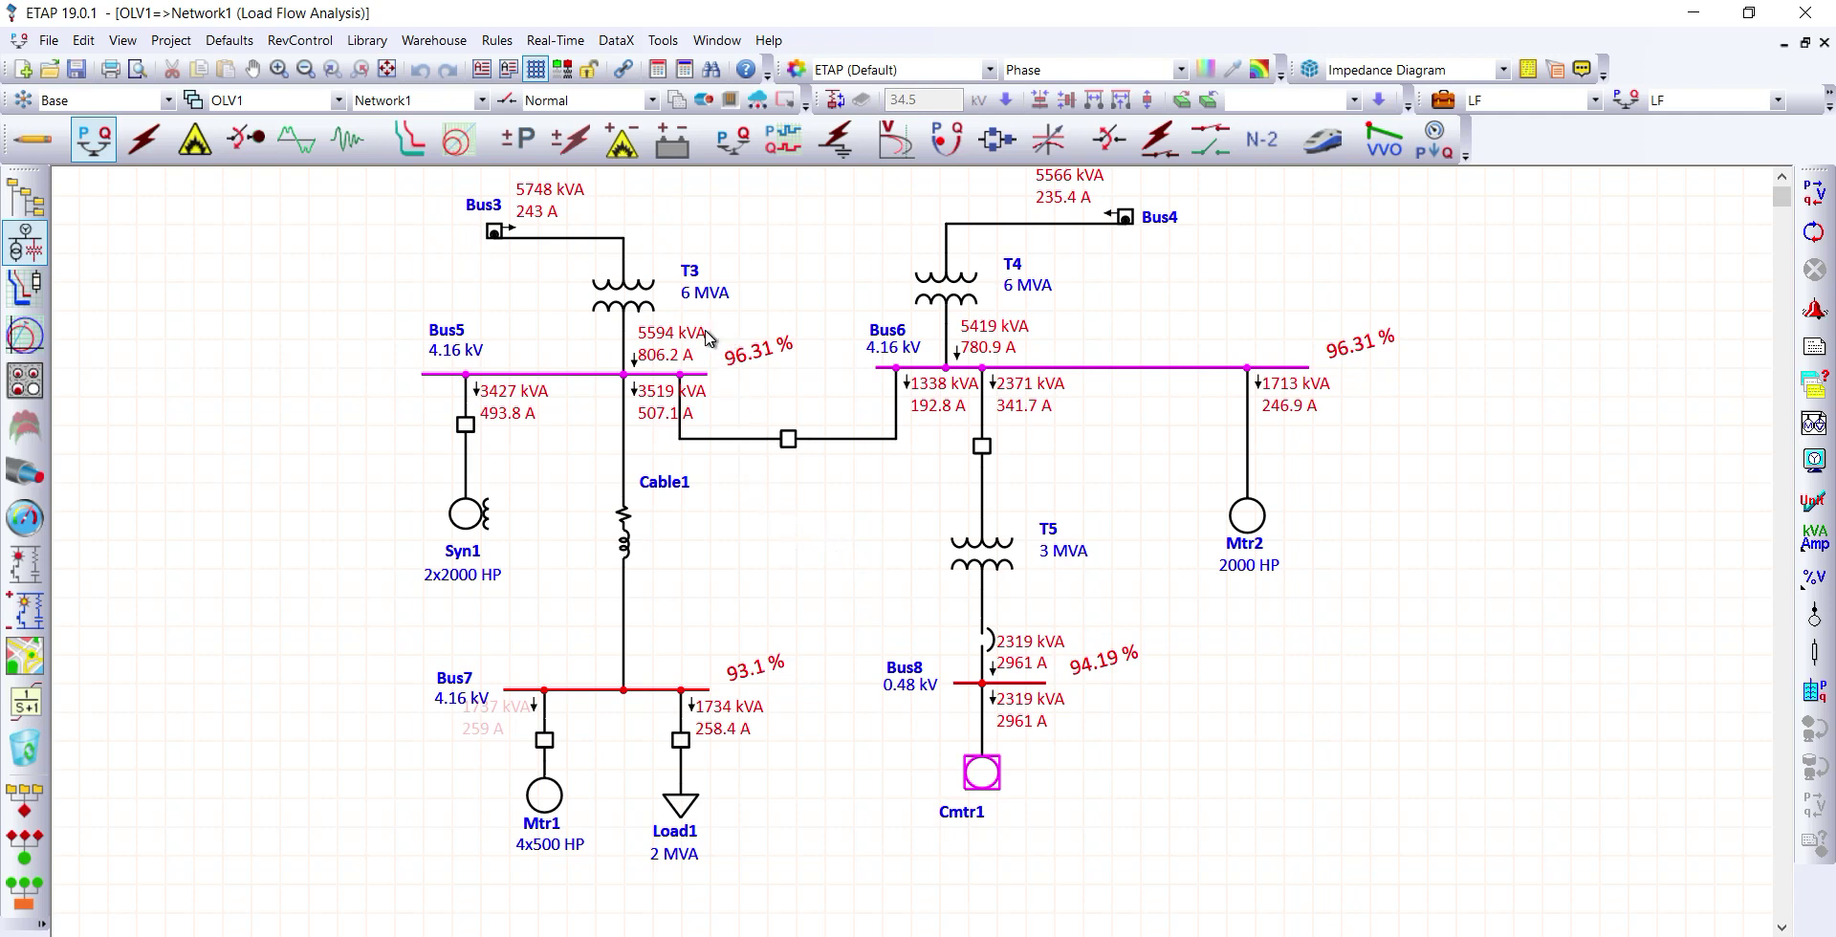
Set the primary fixed tap of transformer T3 to -2.5 % and accept the change.
click(632, 296)
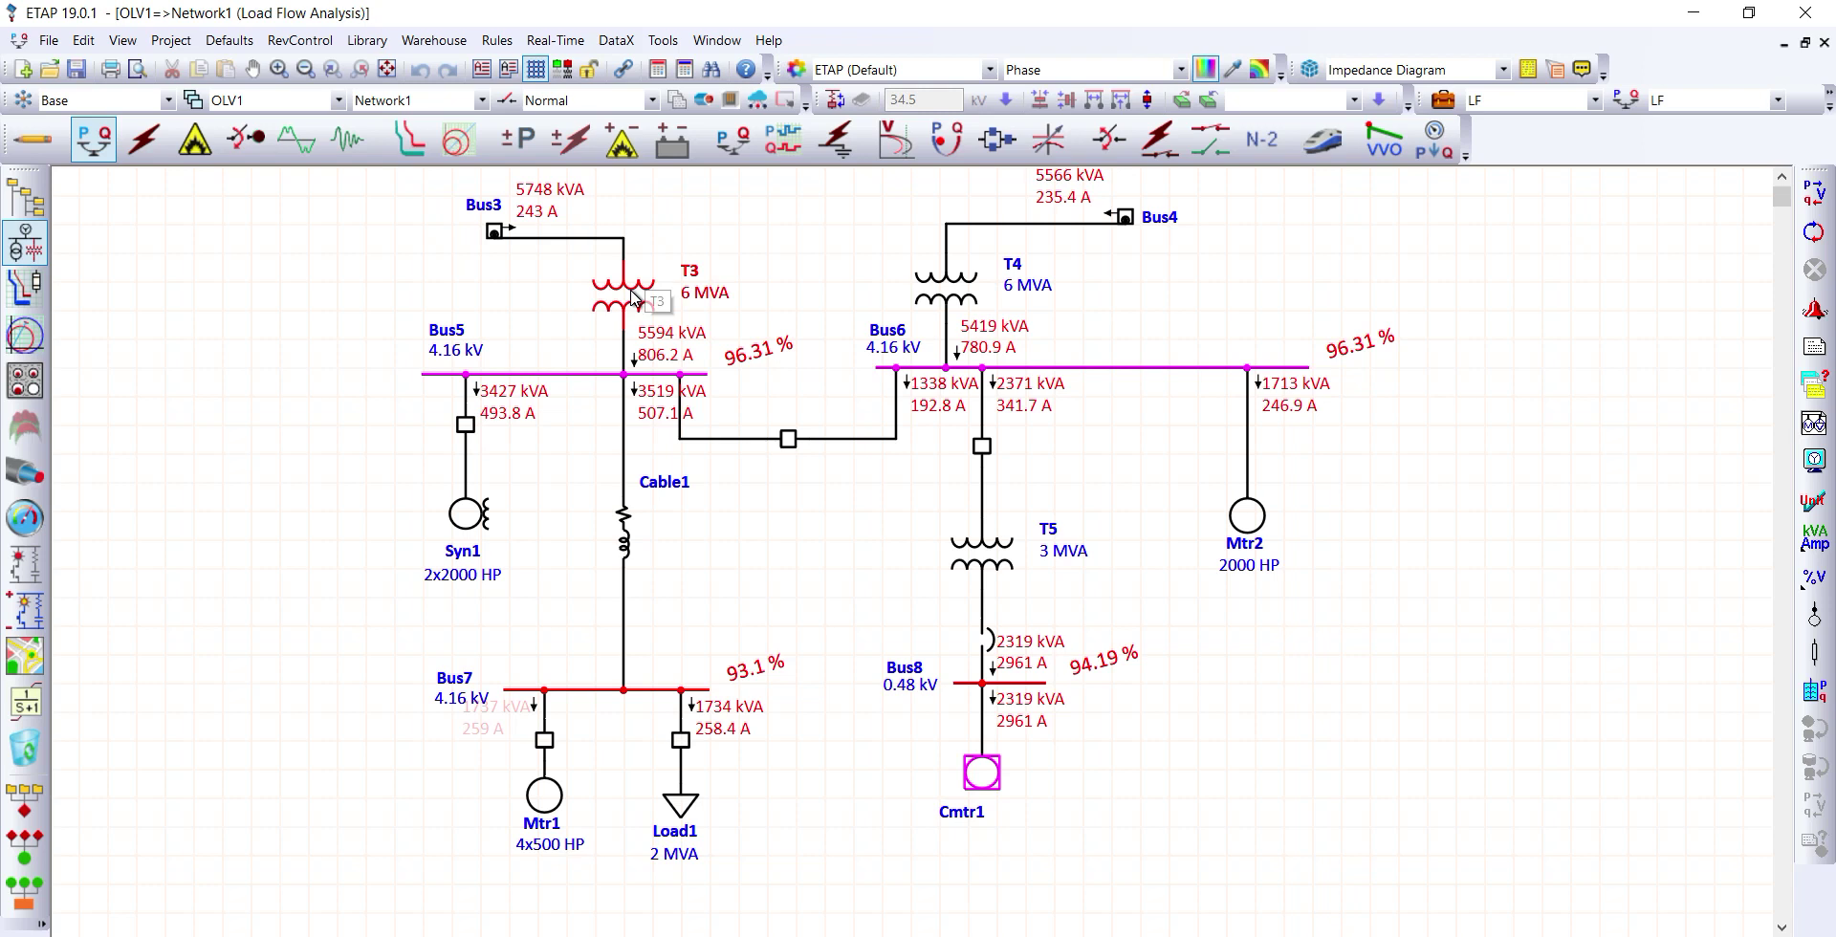
double_click(632, 297)
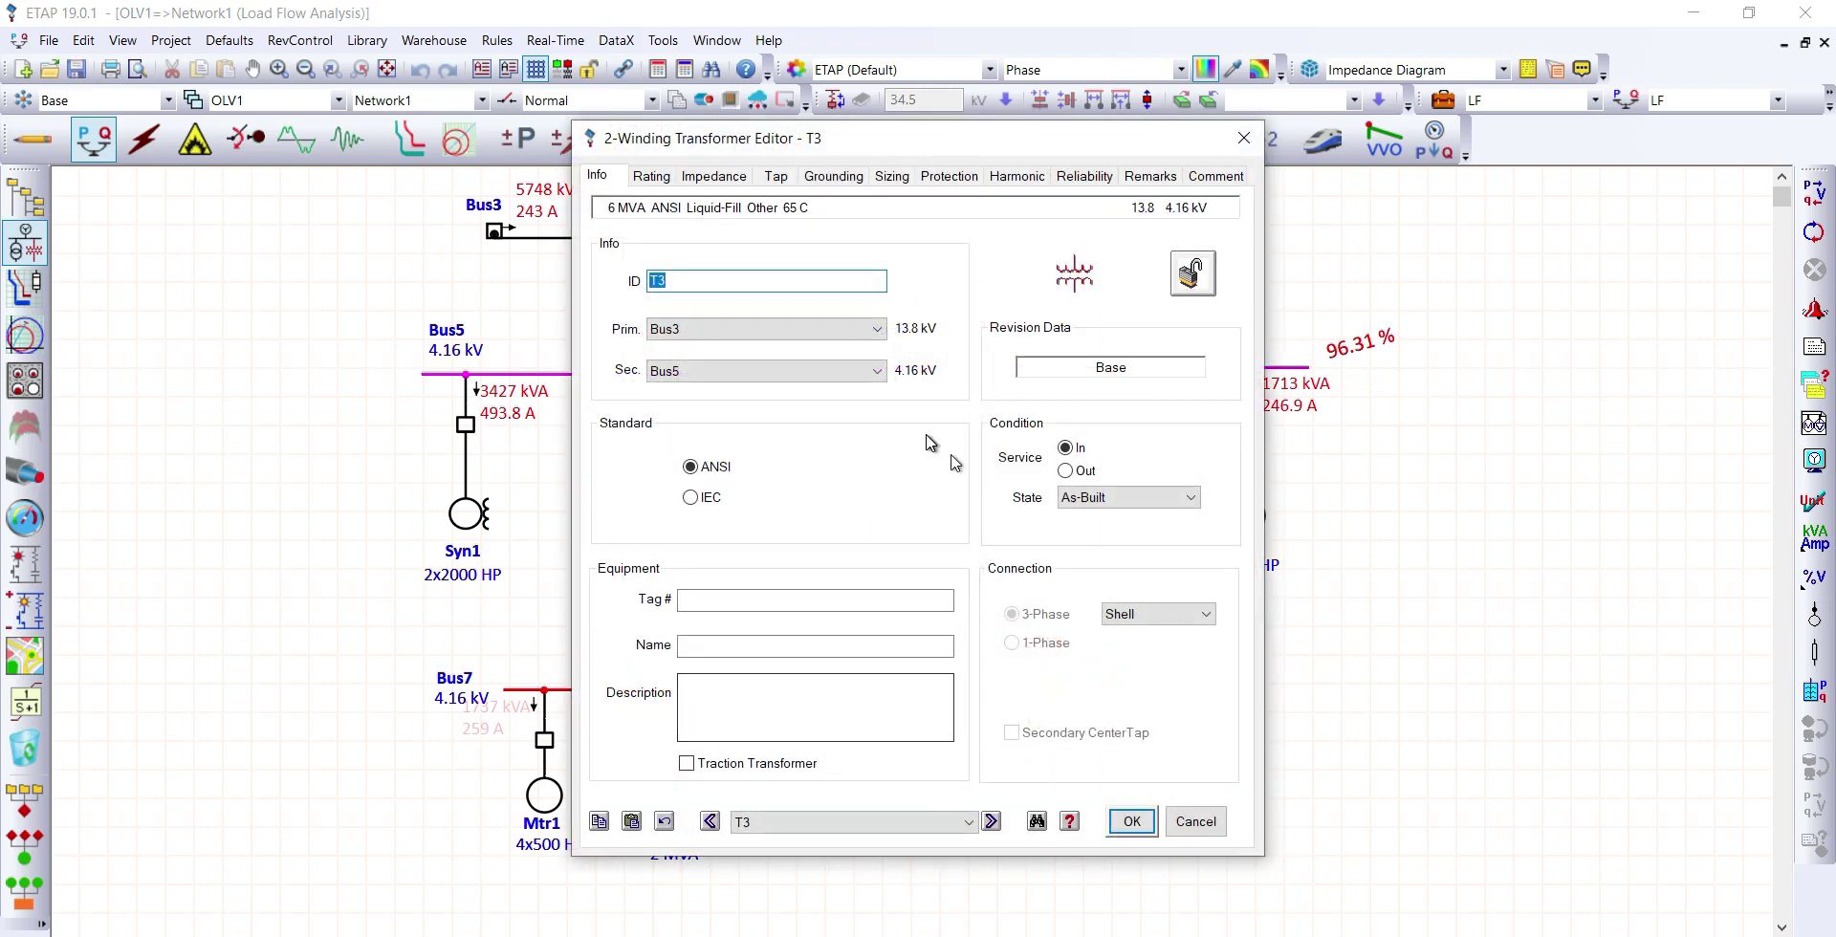
click(776, 178)
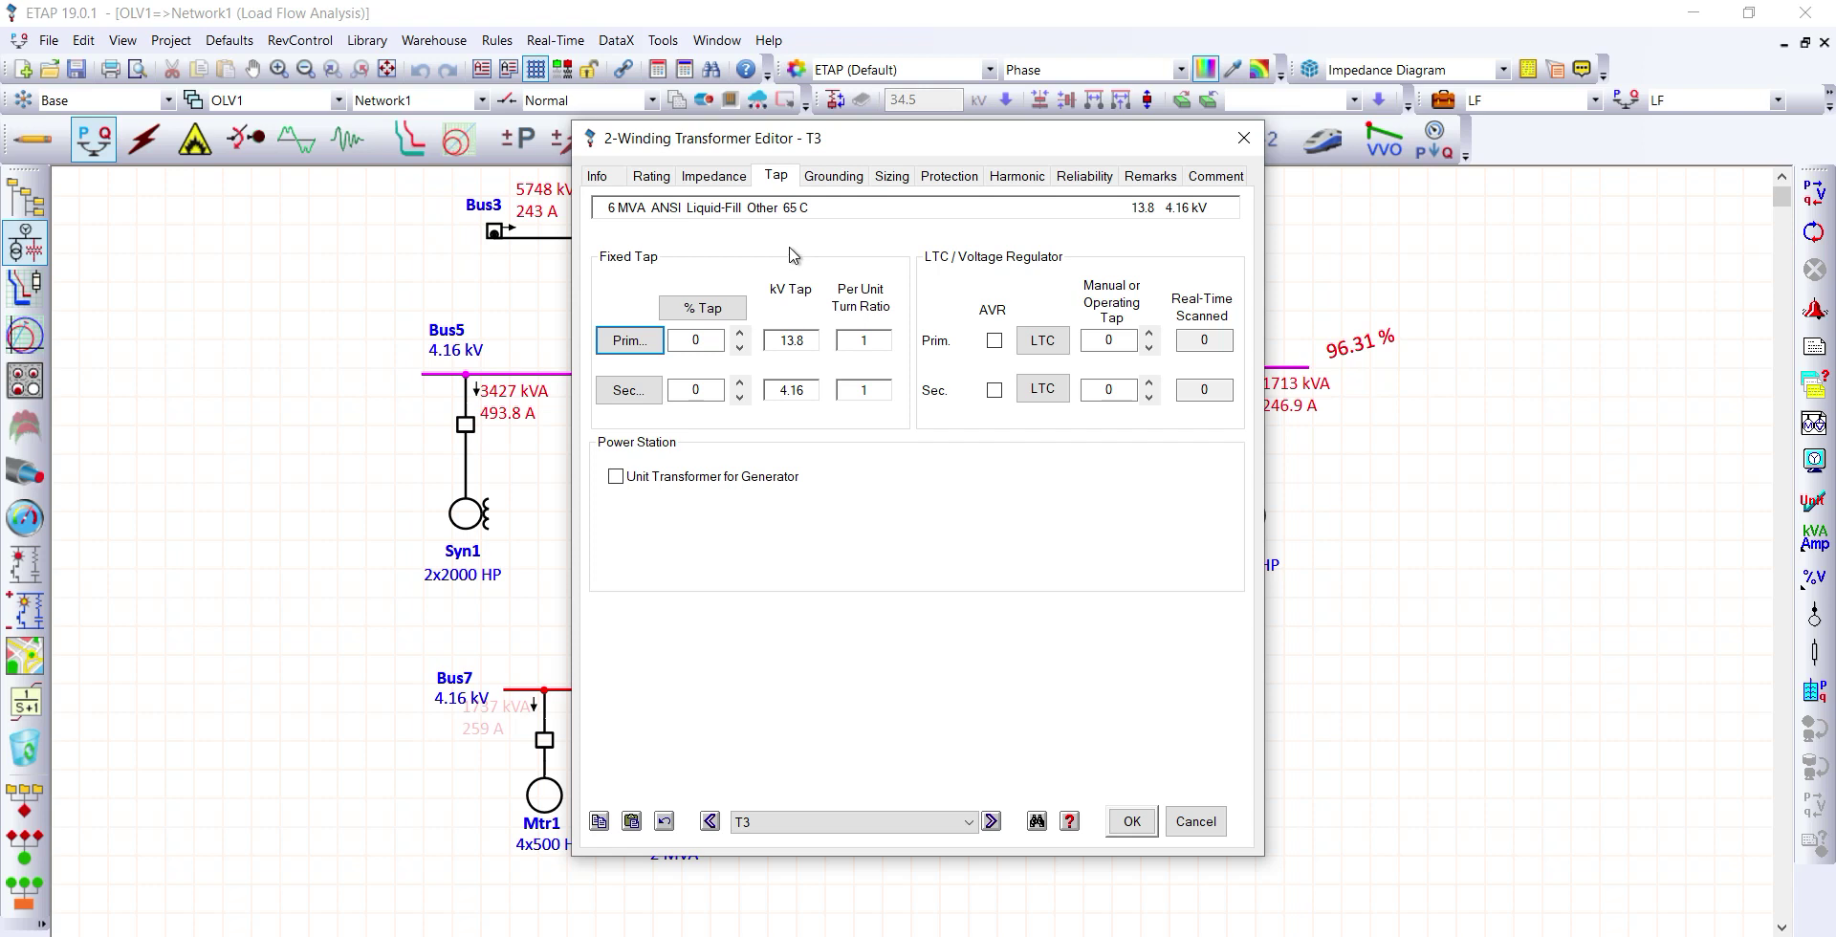
click(740, 348)
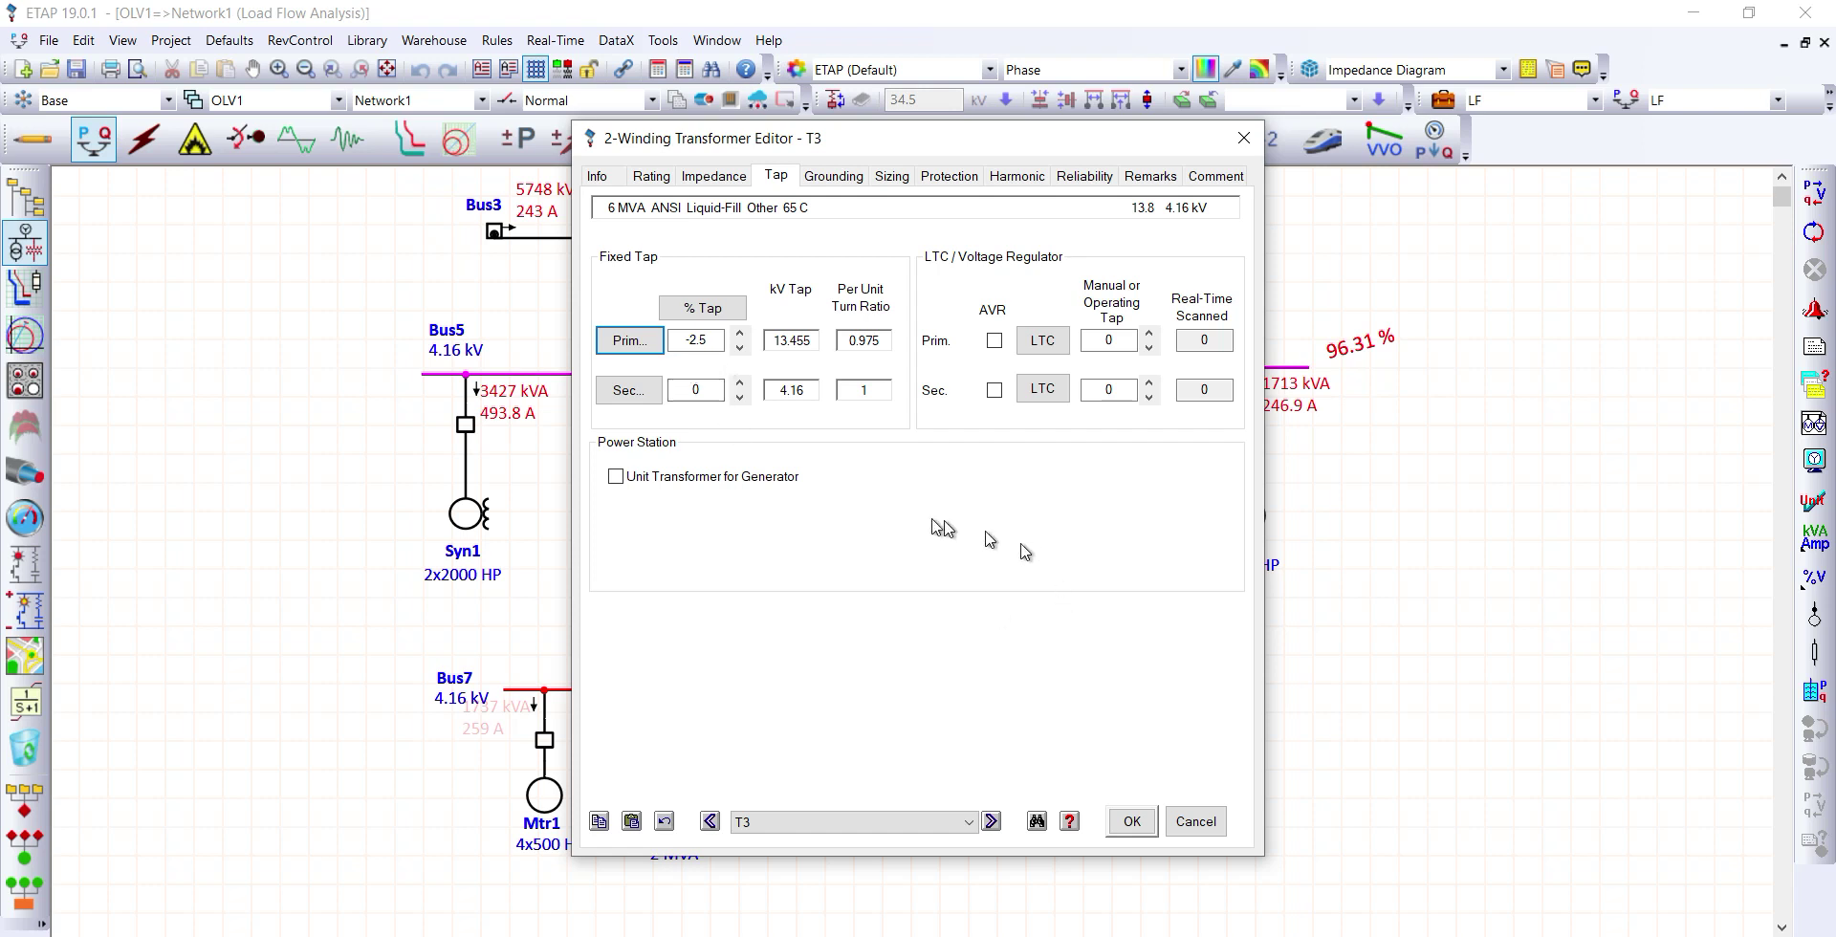
click(1130, 822)
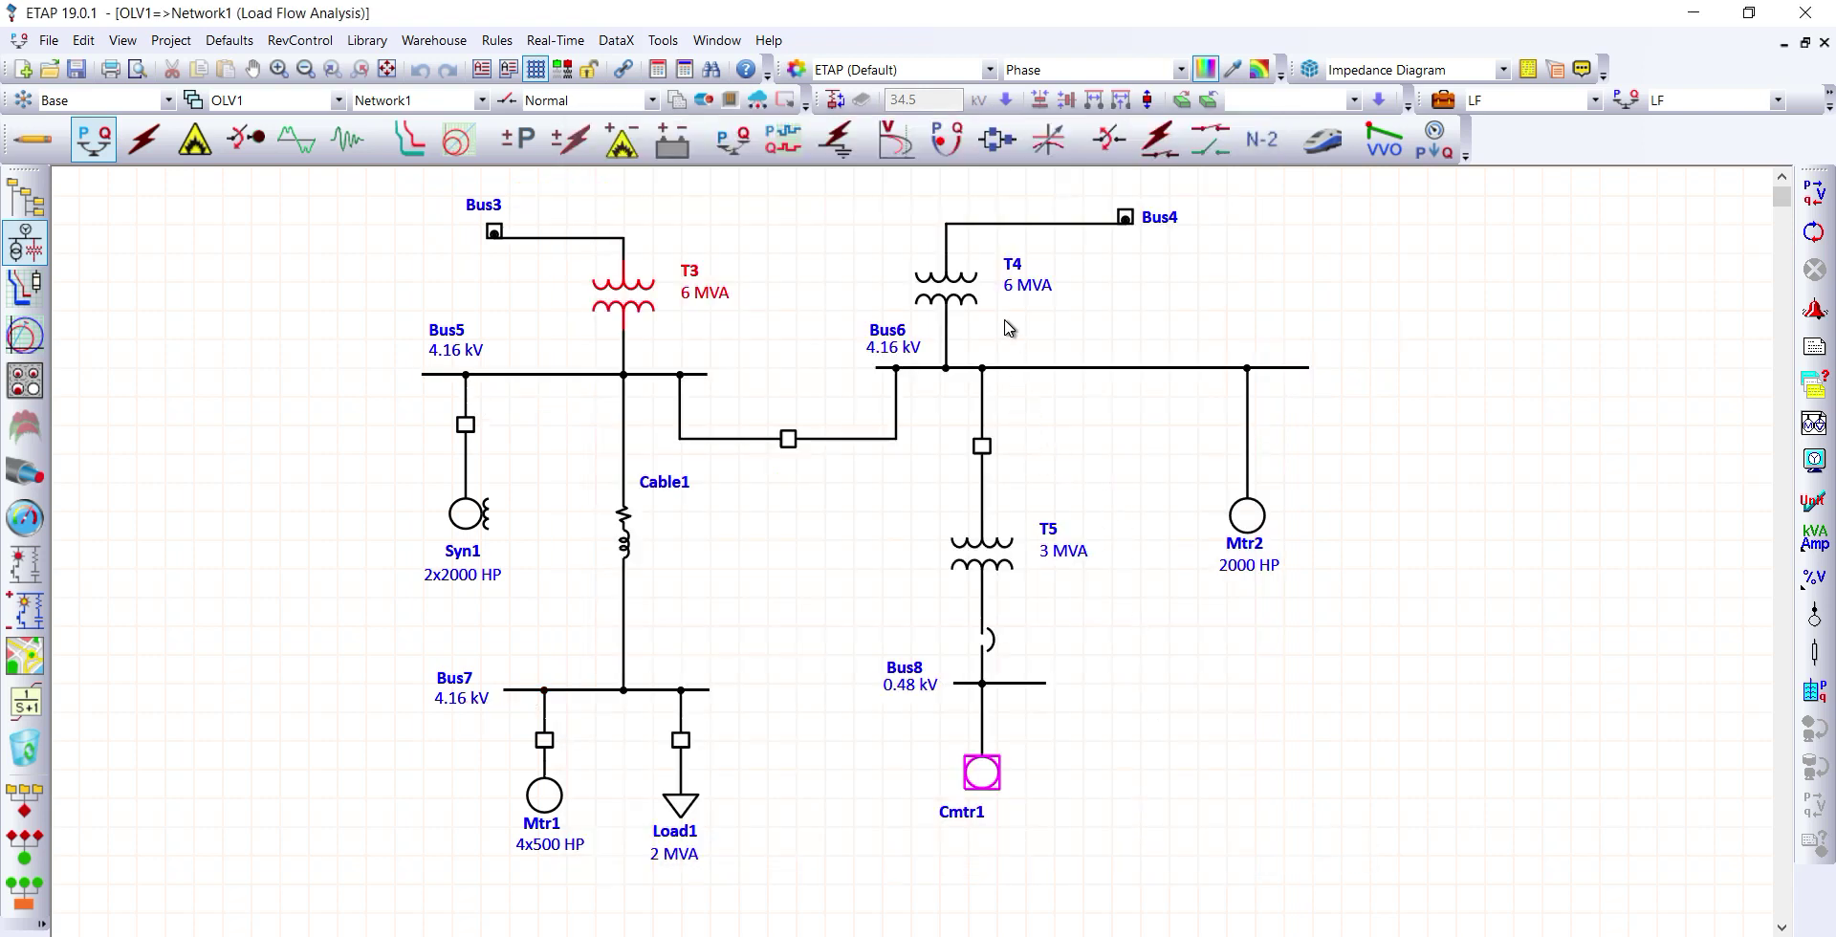
Set the primary fixed tap of transformer T4 to -2.5 % and rerun the load flow calculation.
click(962, 290)
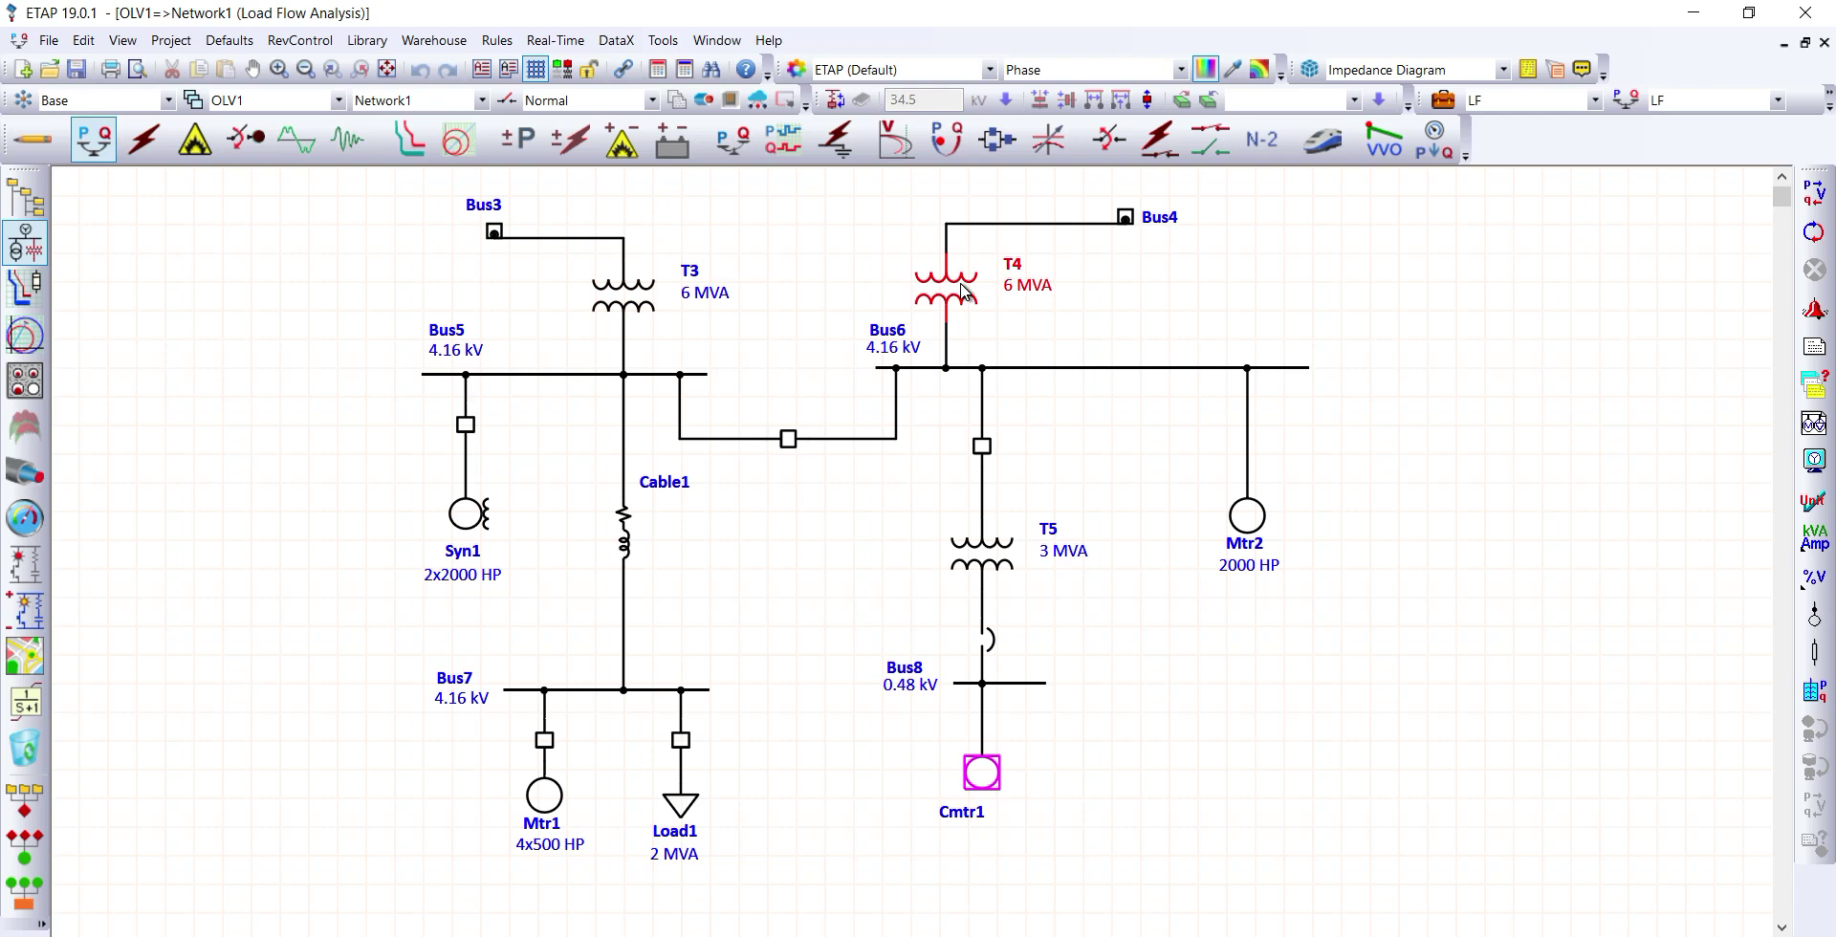
double_click(958, 280)
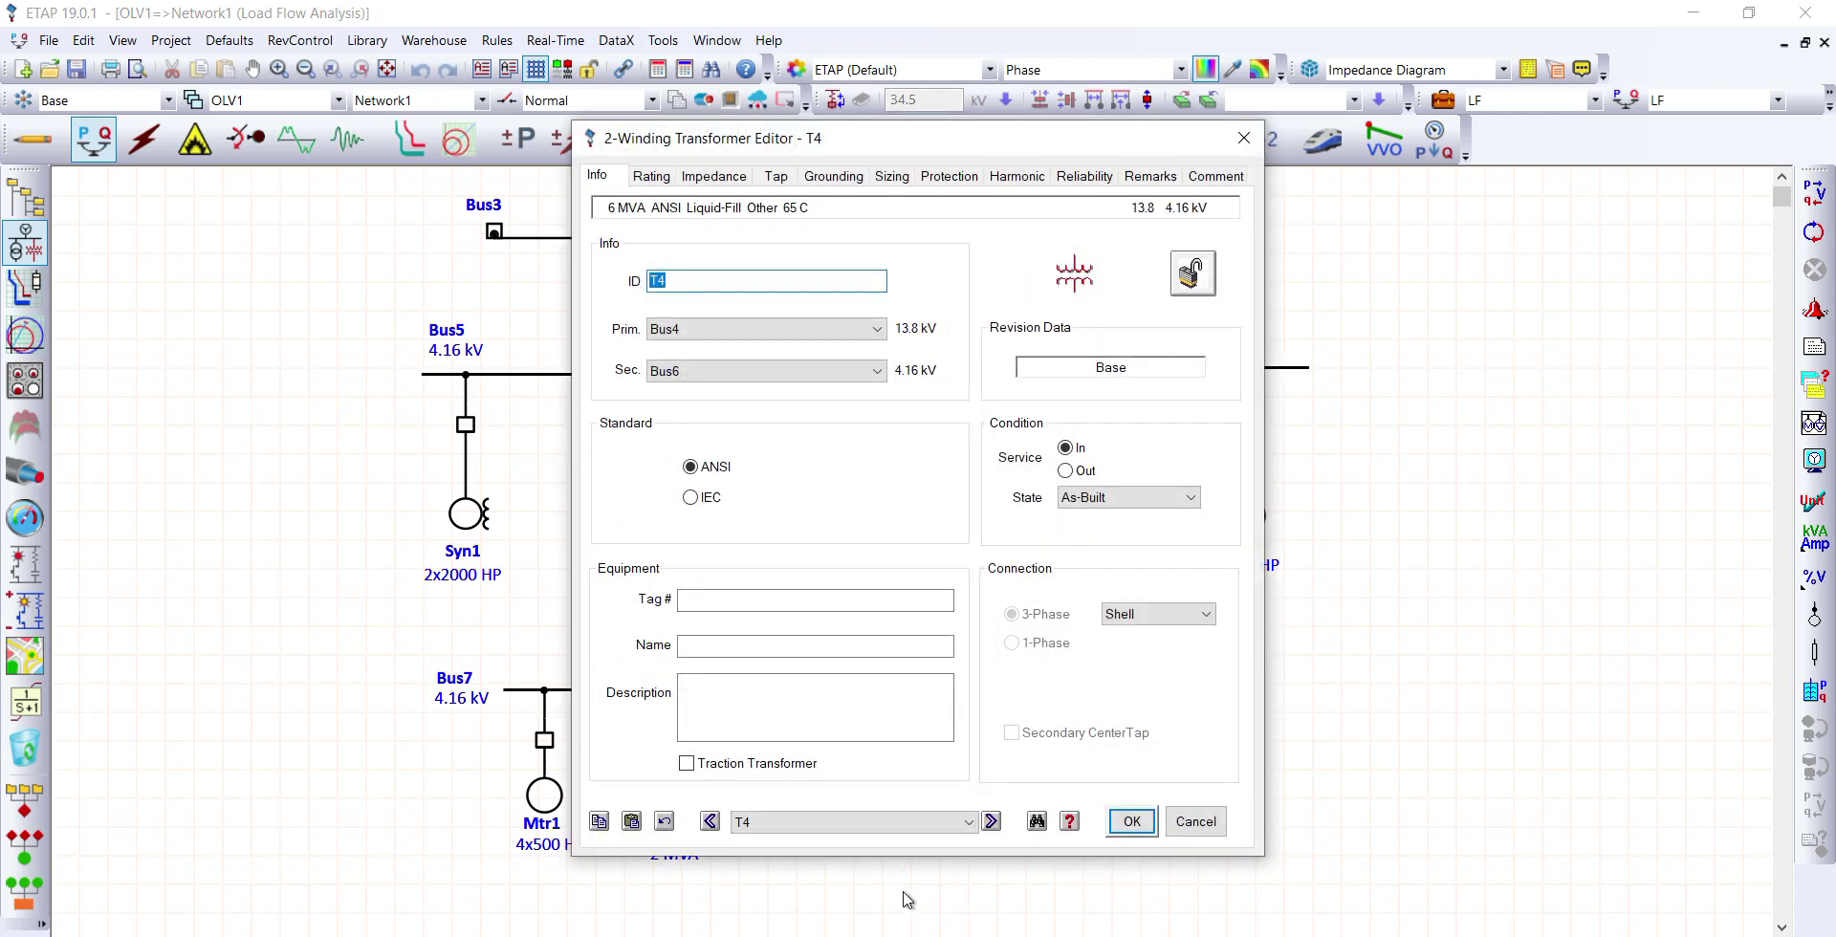
click(775, 178)
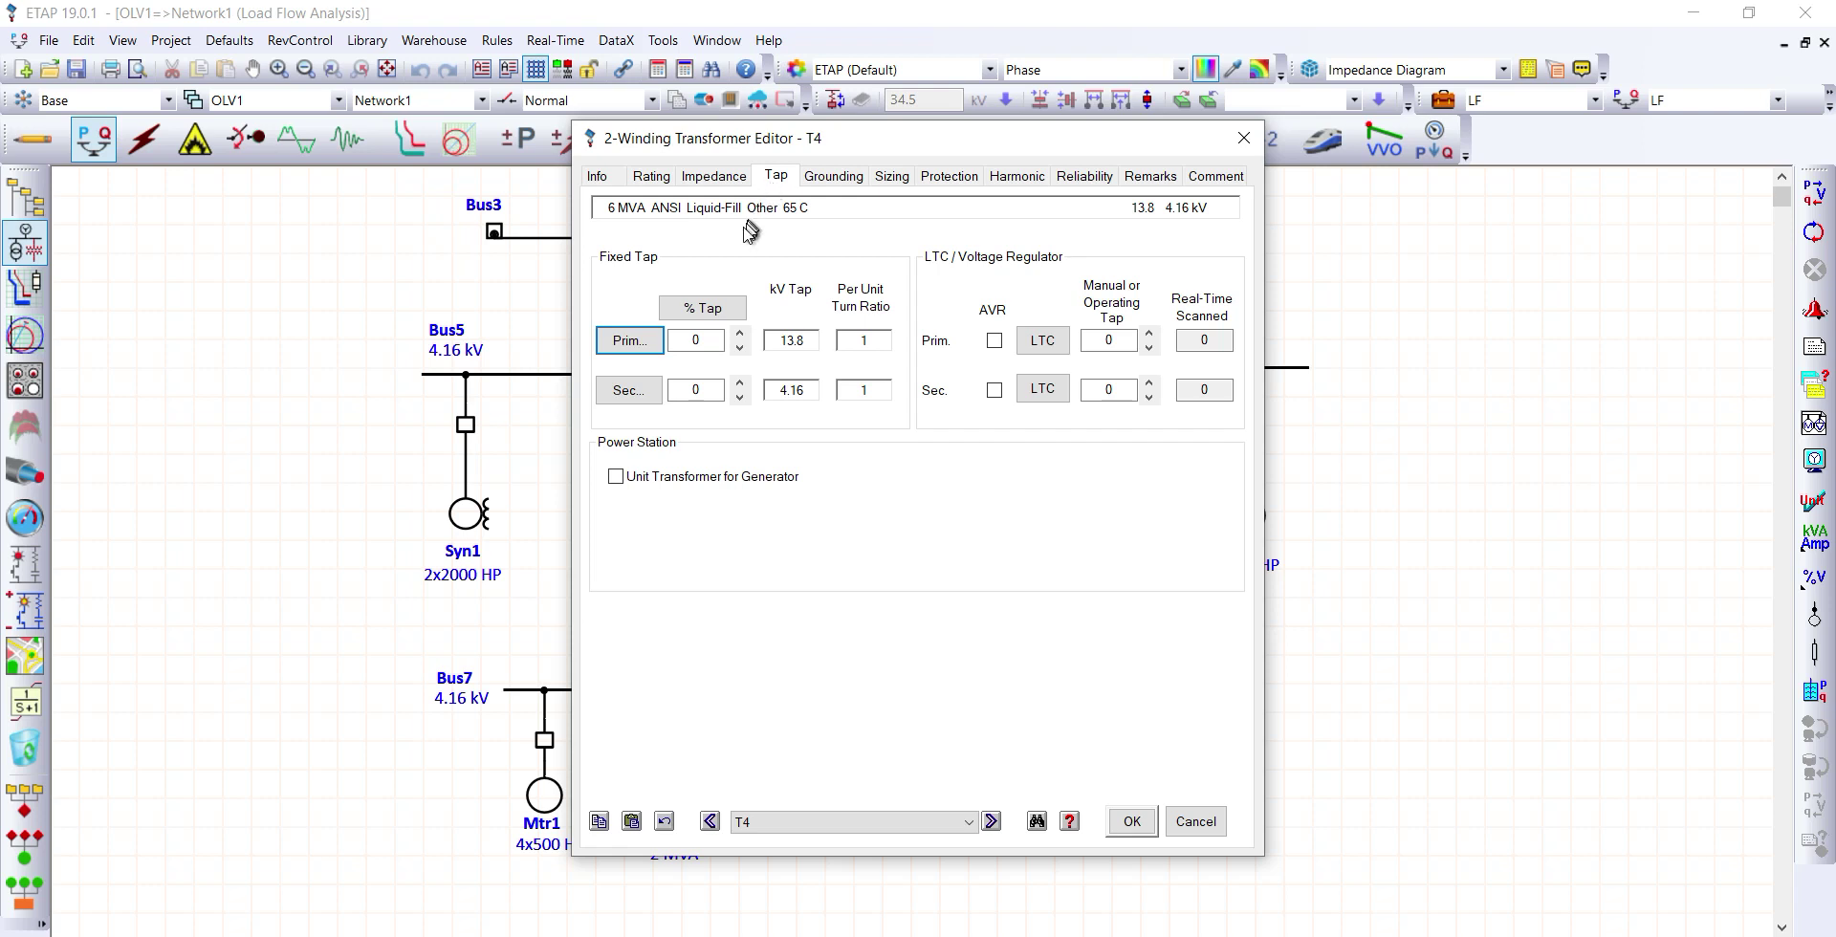
click(740, 348)
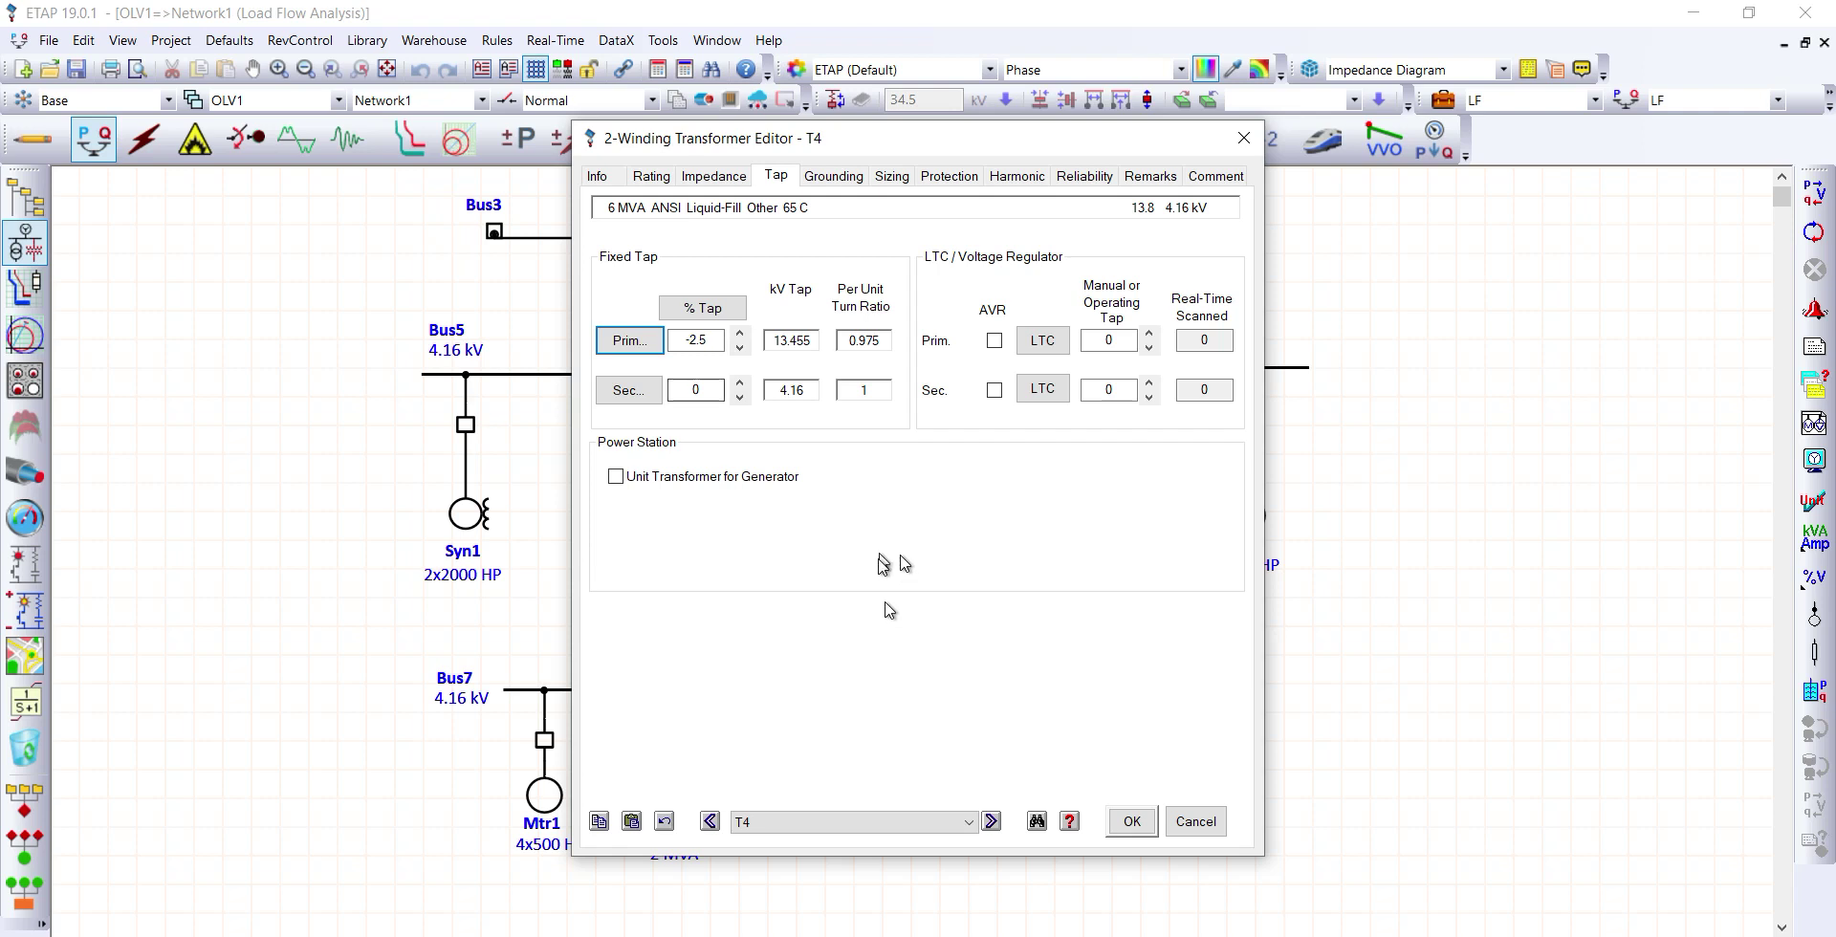
click(1136, 820)
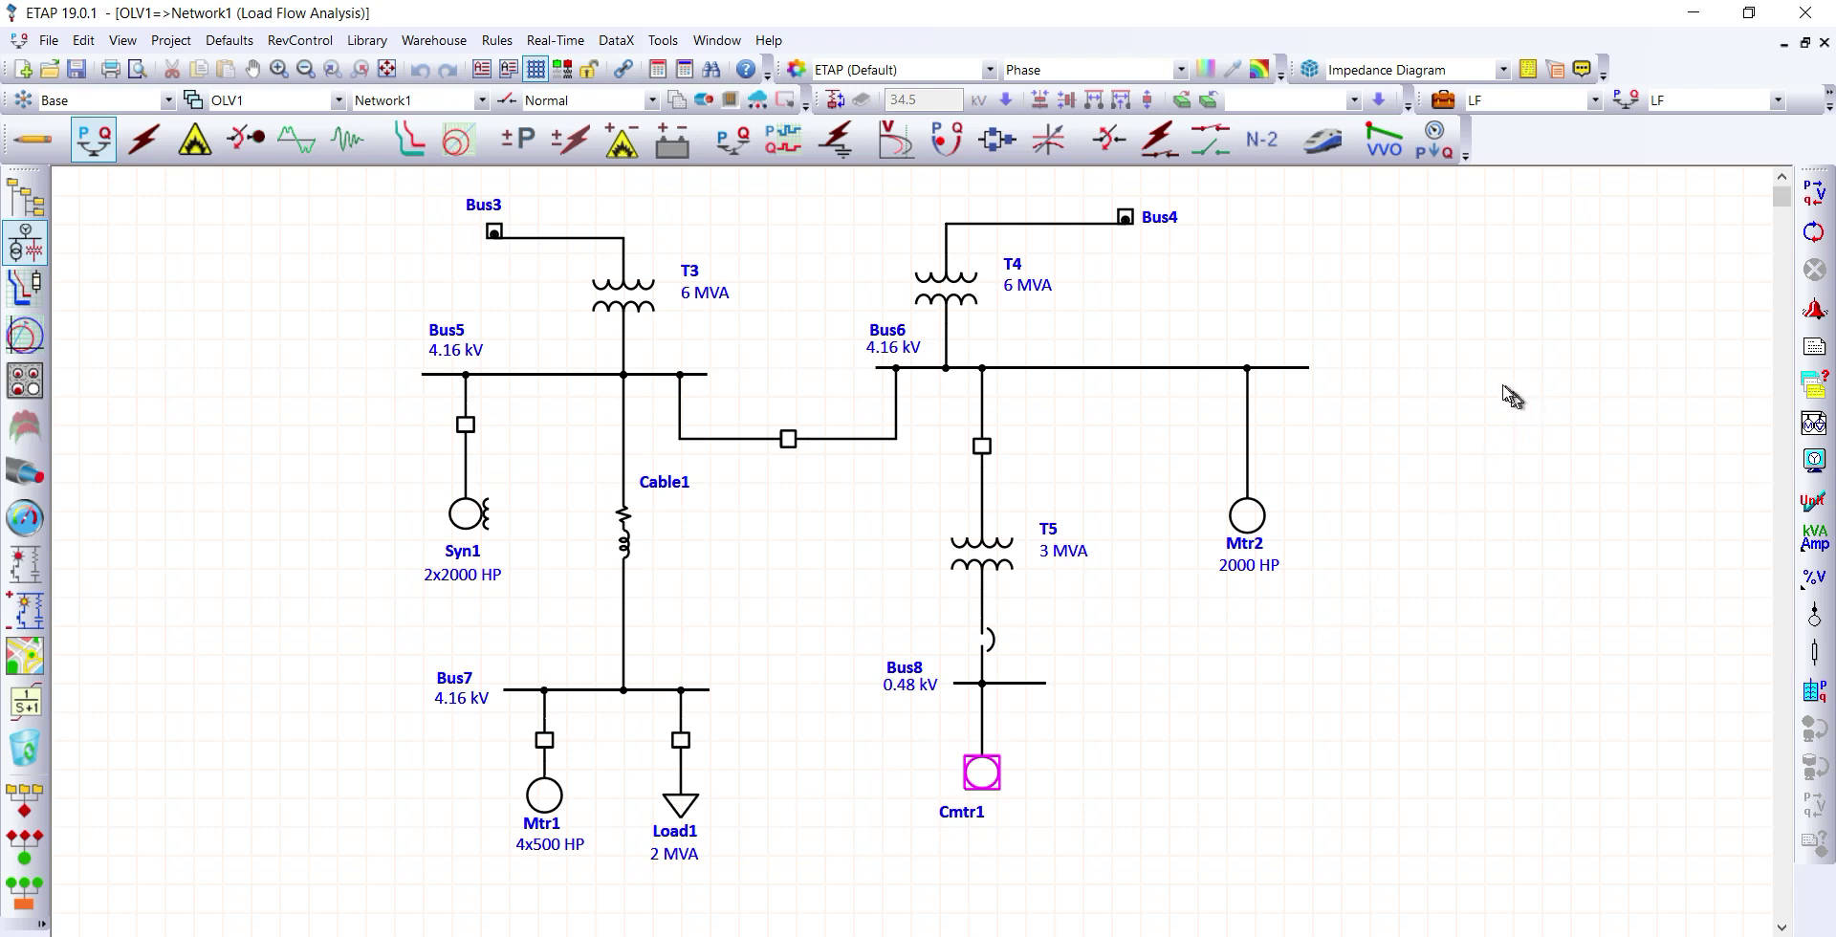
click(1814, 196)
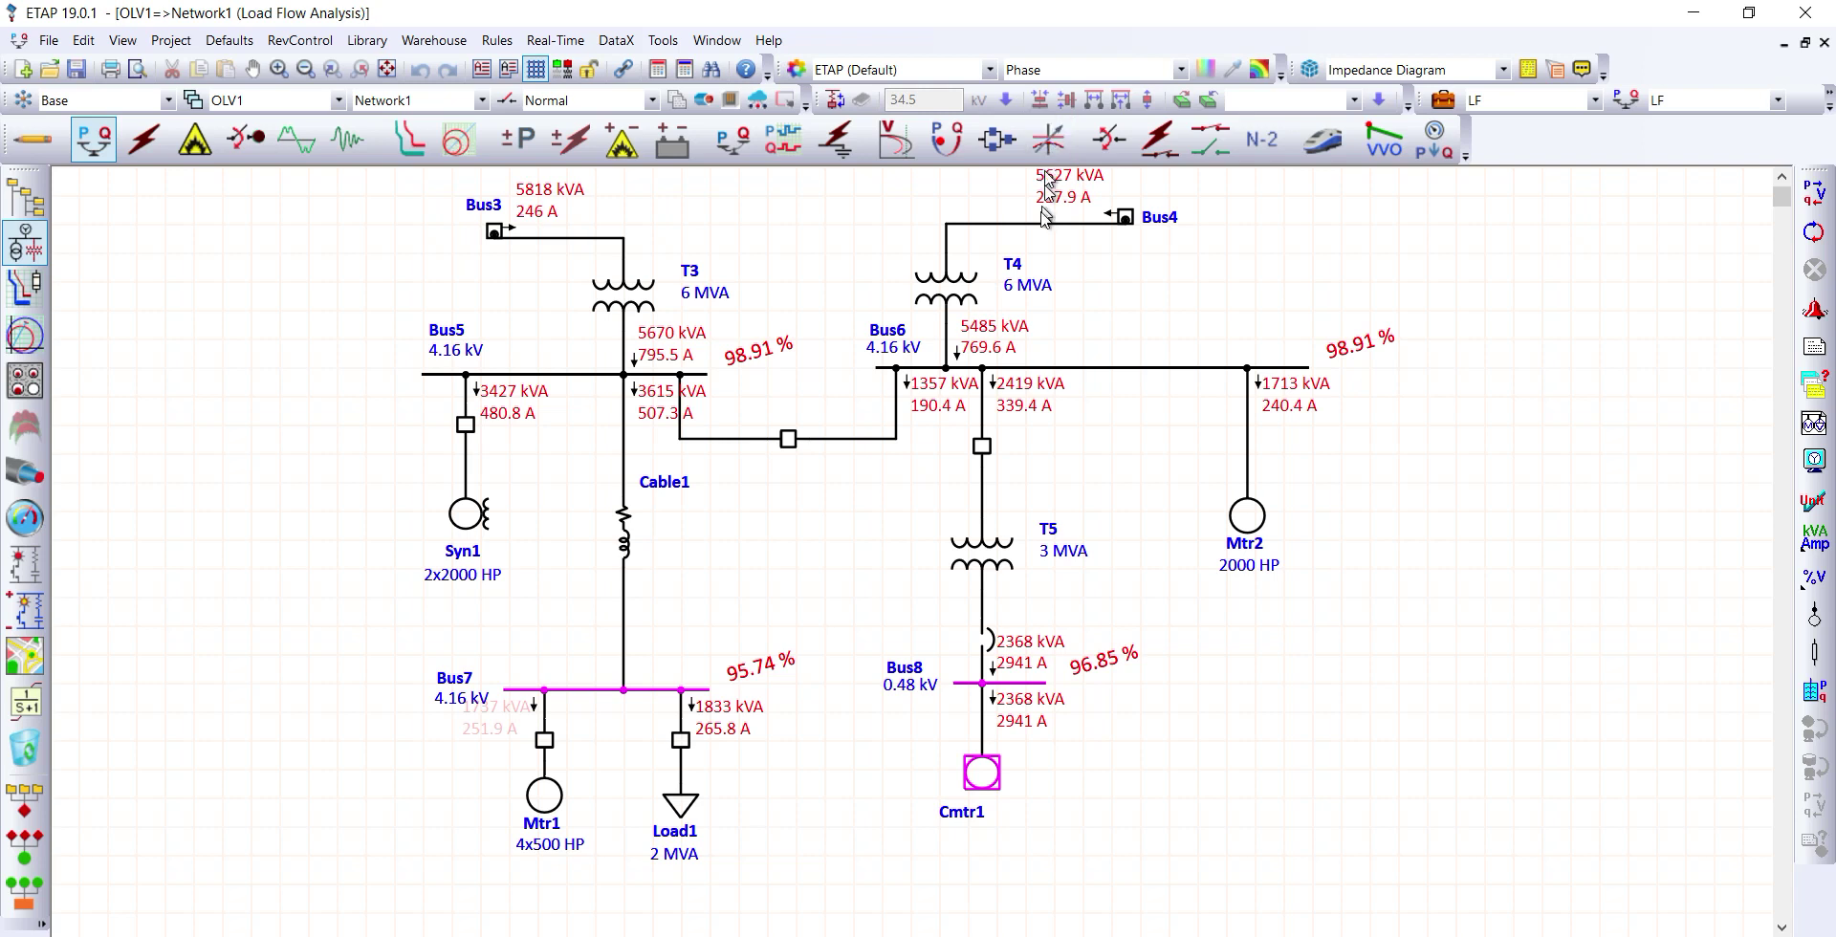
Switch to Optimal Capacitor Placement analysis and open the OCP study case with Voltage Support as the objective.
click(1047, 142)
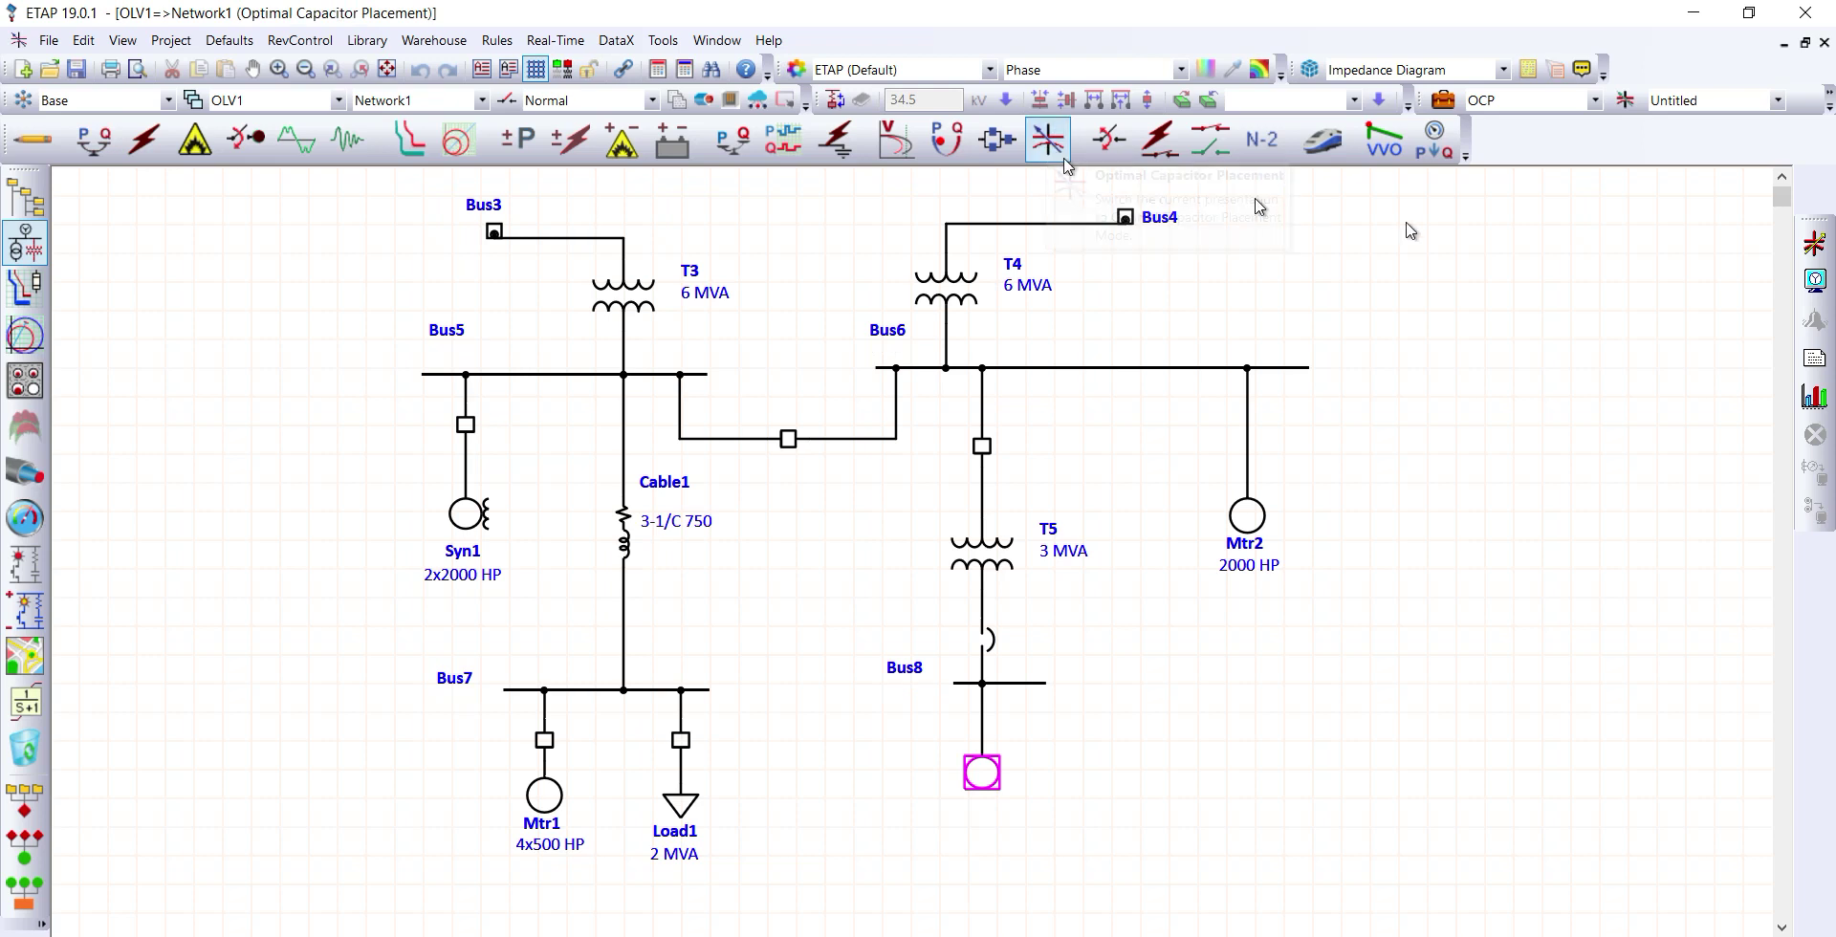
click(1445, 102)
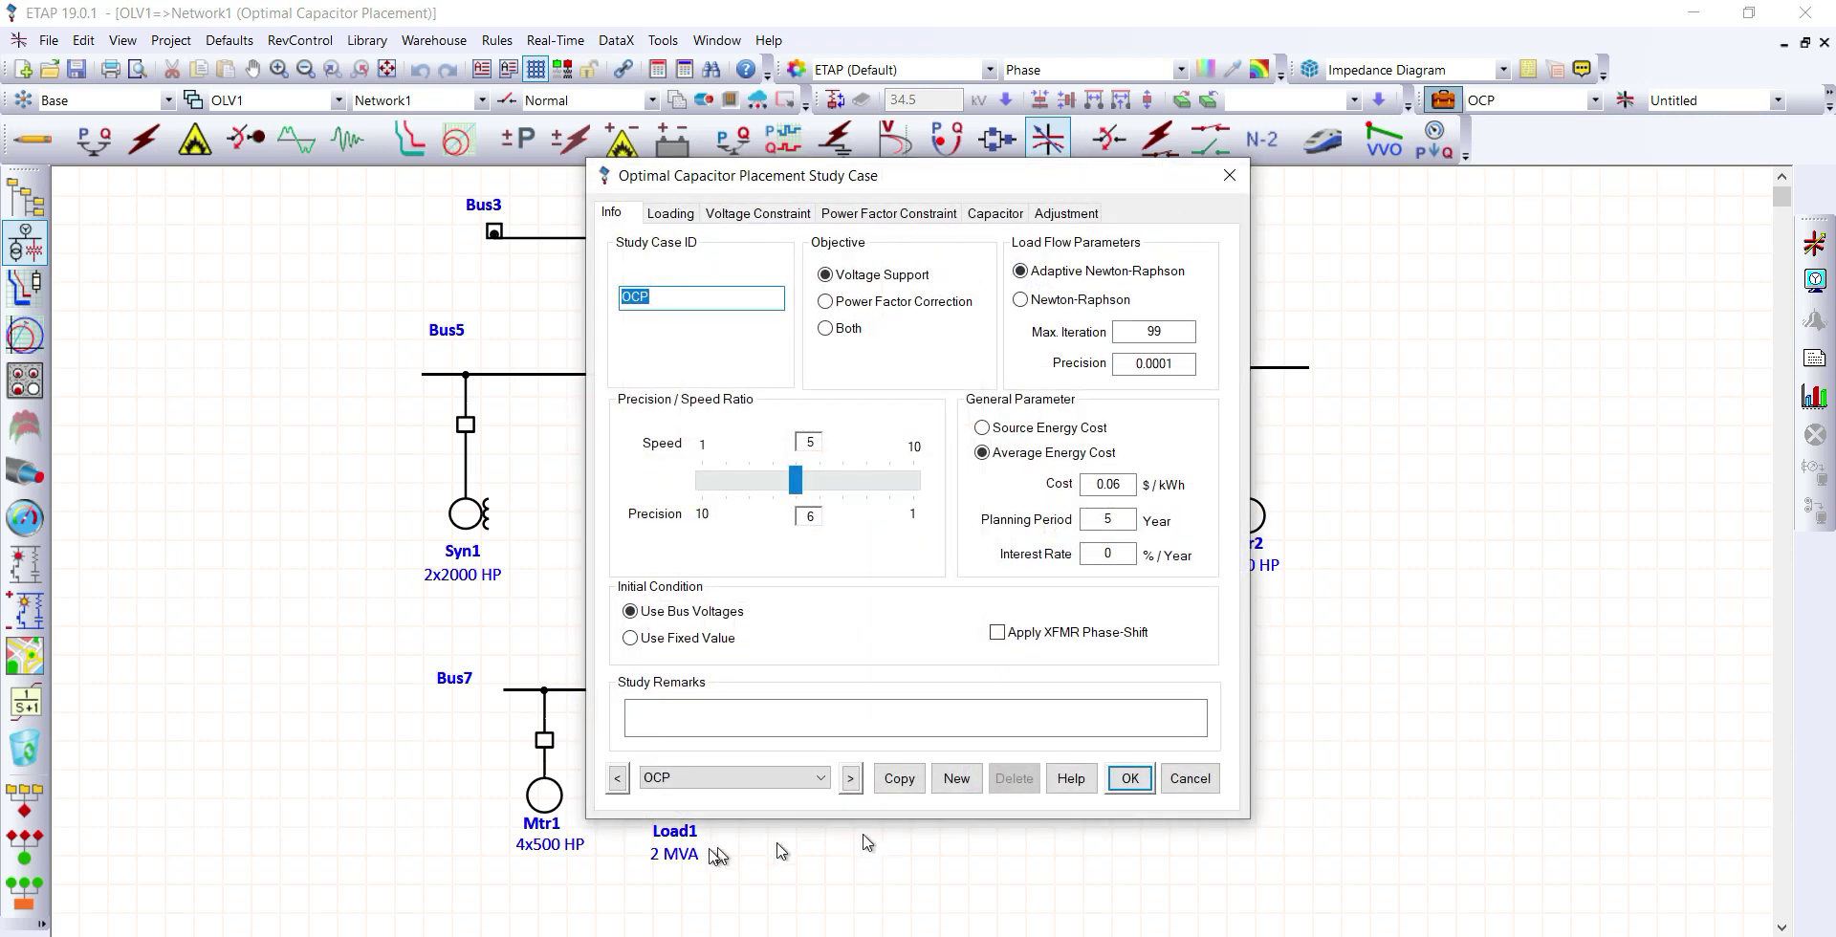
drag(931, 182, 1208, 195)
click(1138, 288)
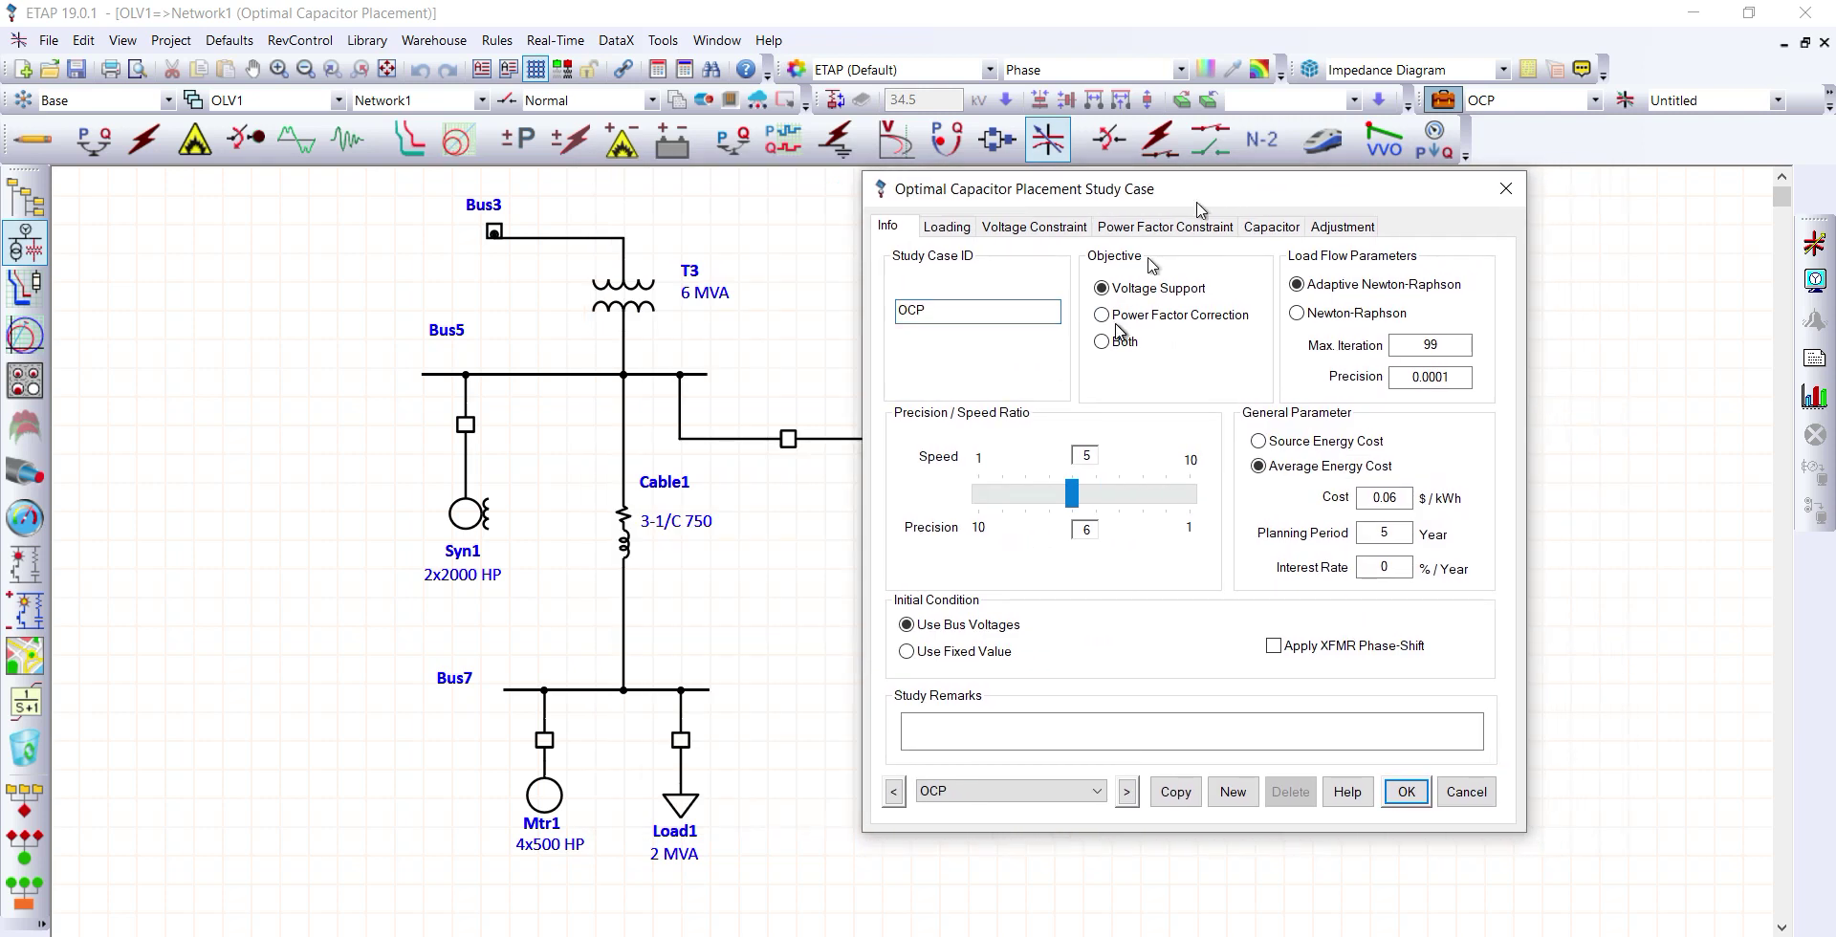
Add Bus7 and Bus8 to the individual voltage constraints with a 105 % maximum and 98 % minimum.
click(1026, 229)
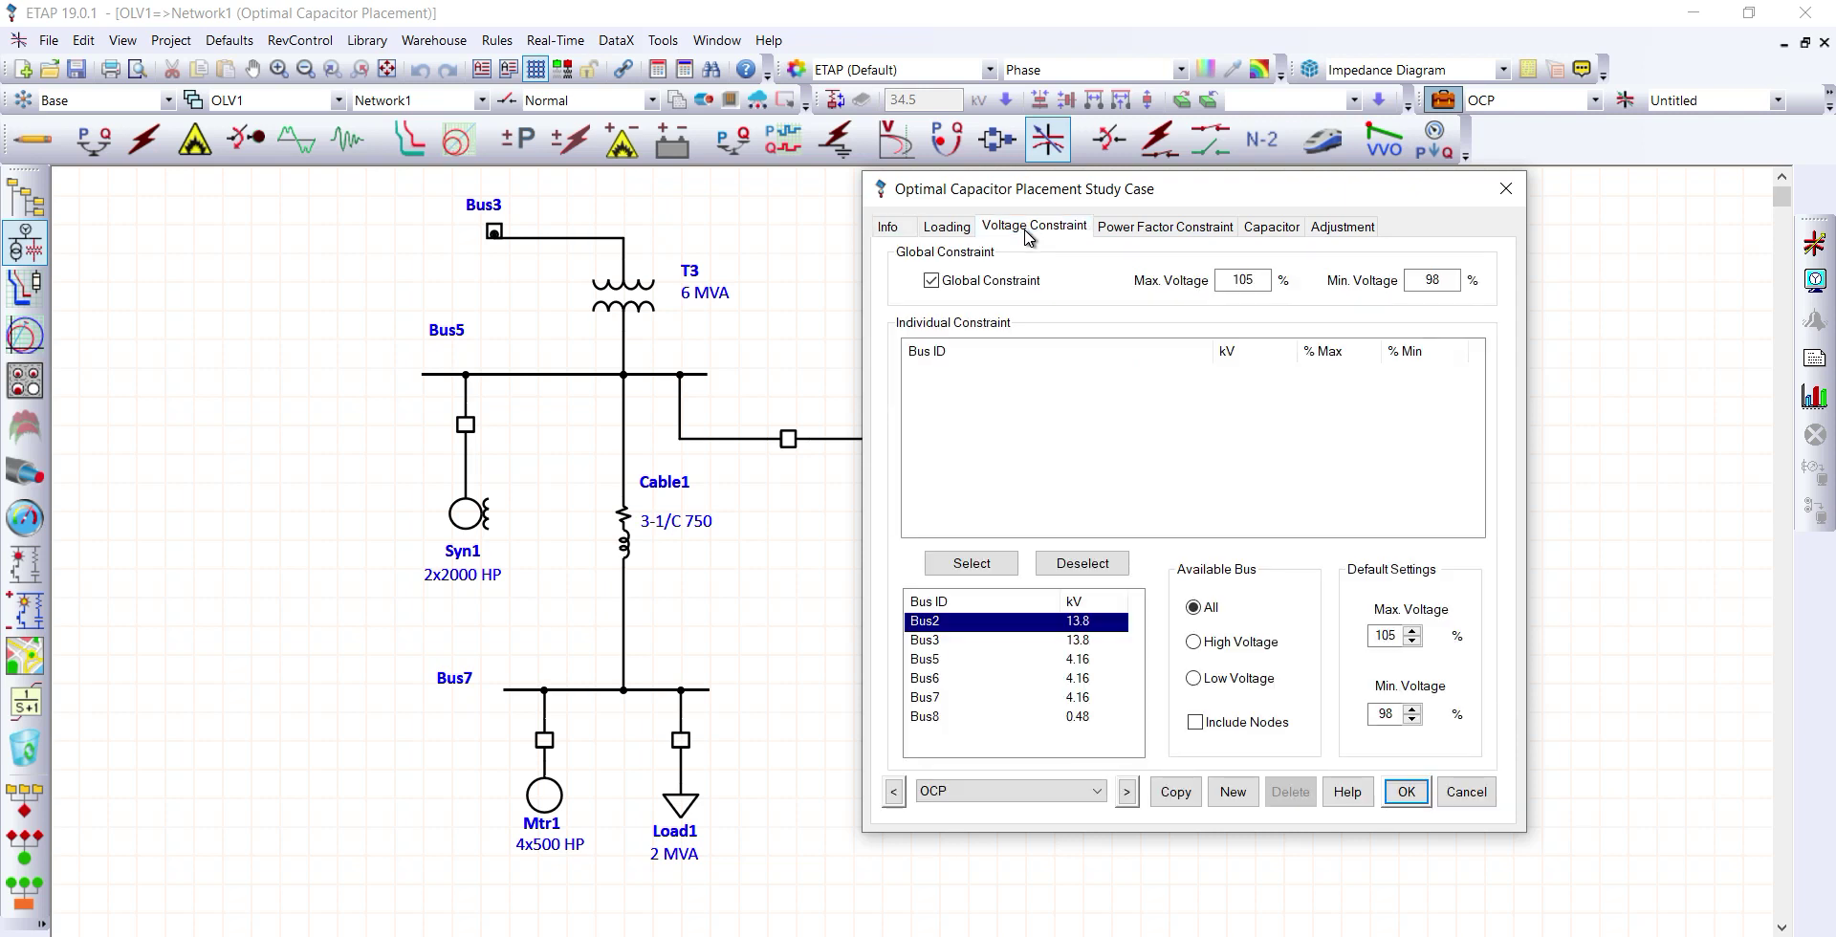
drag(1160, 203, 1420, 199)
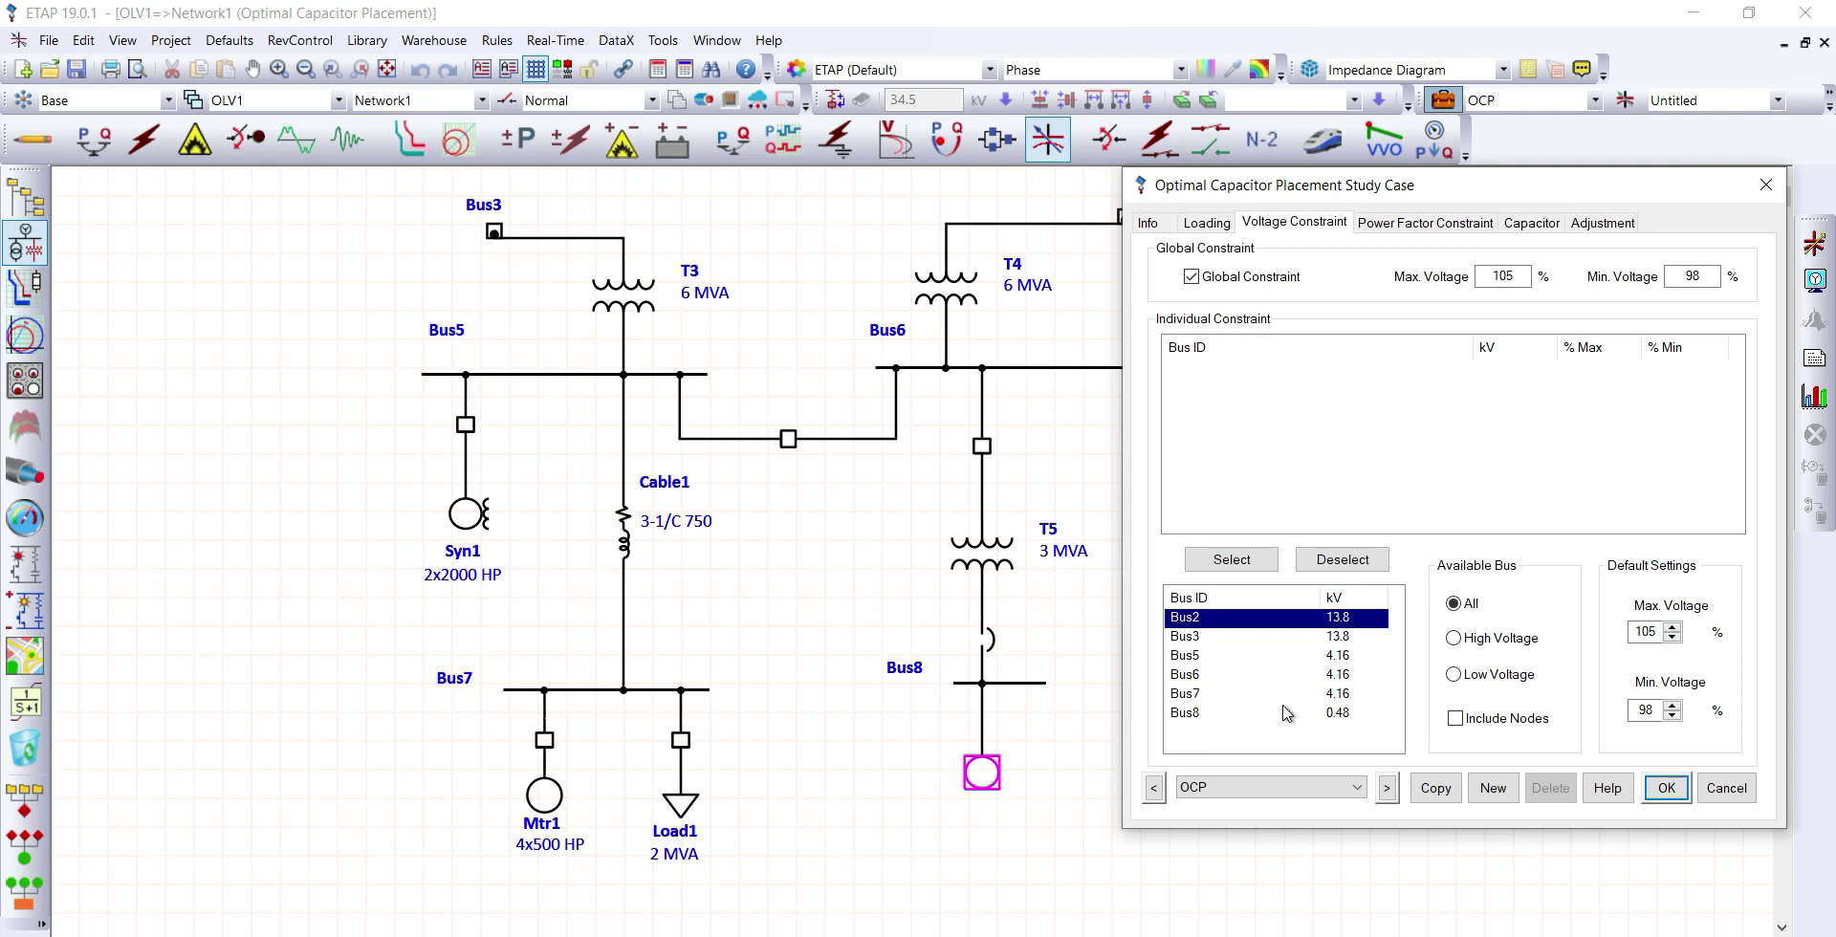
click(1212, 695)
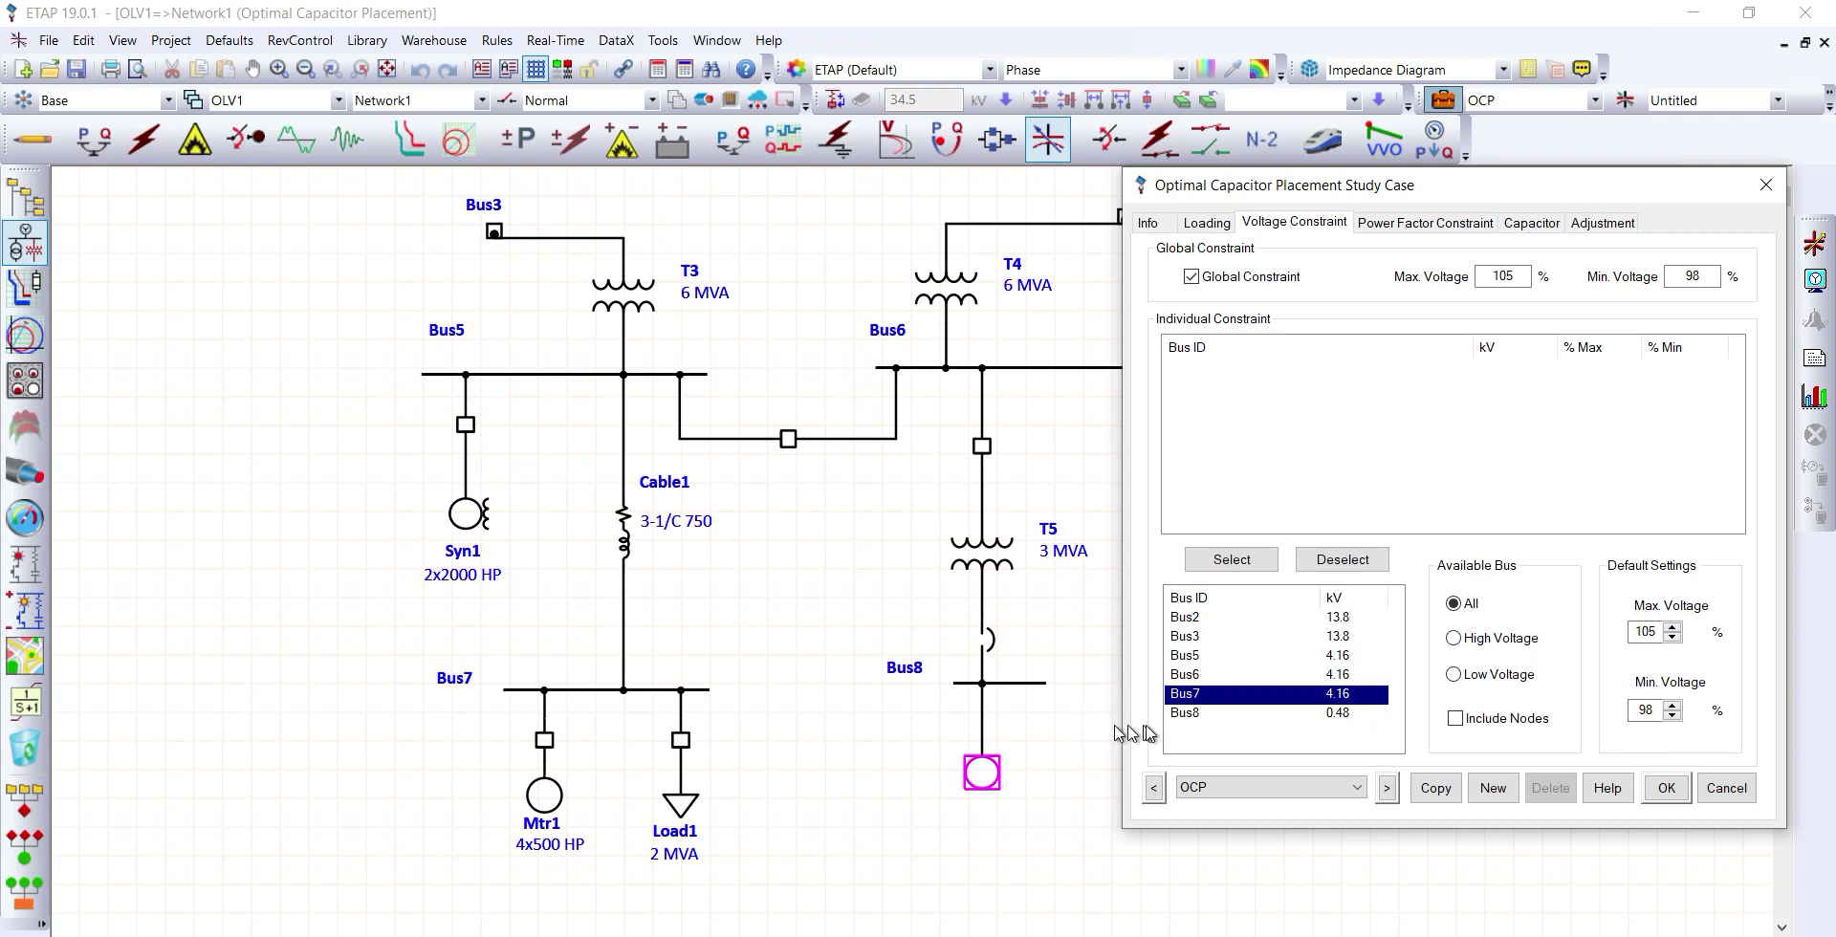
click(1232, 560)
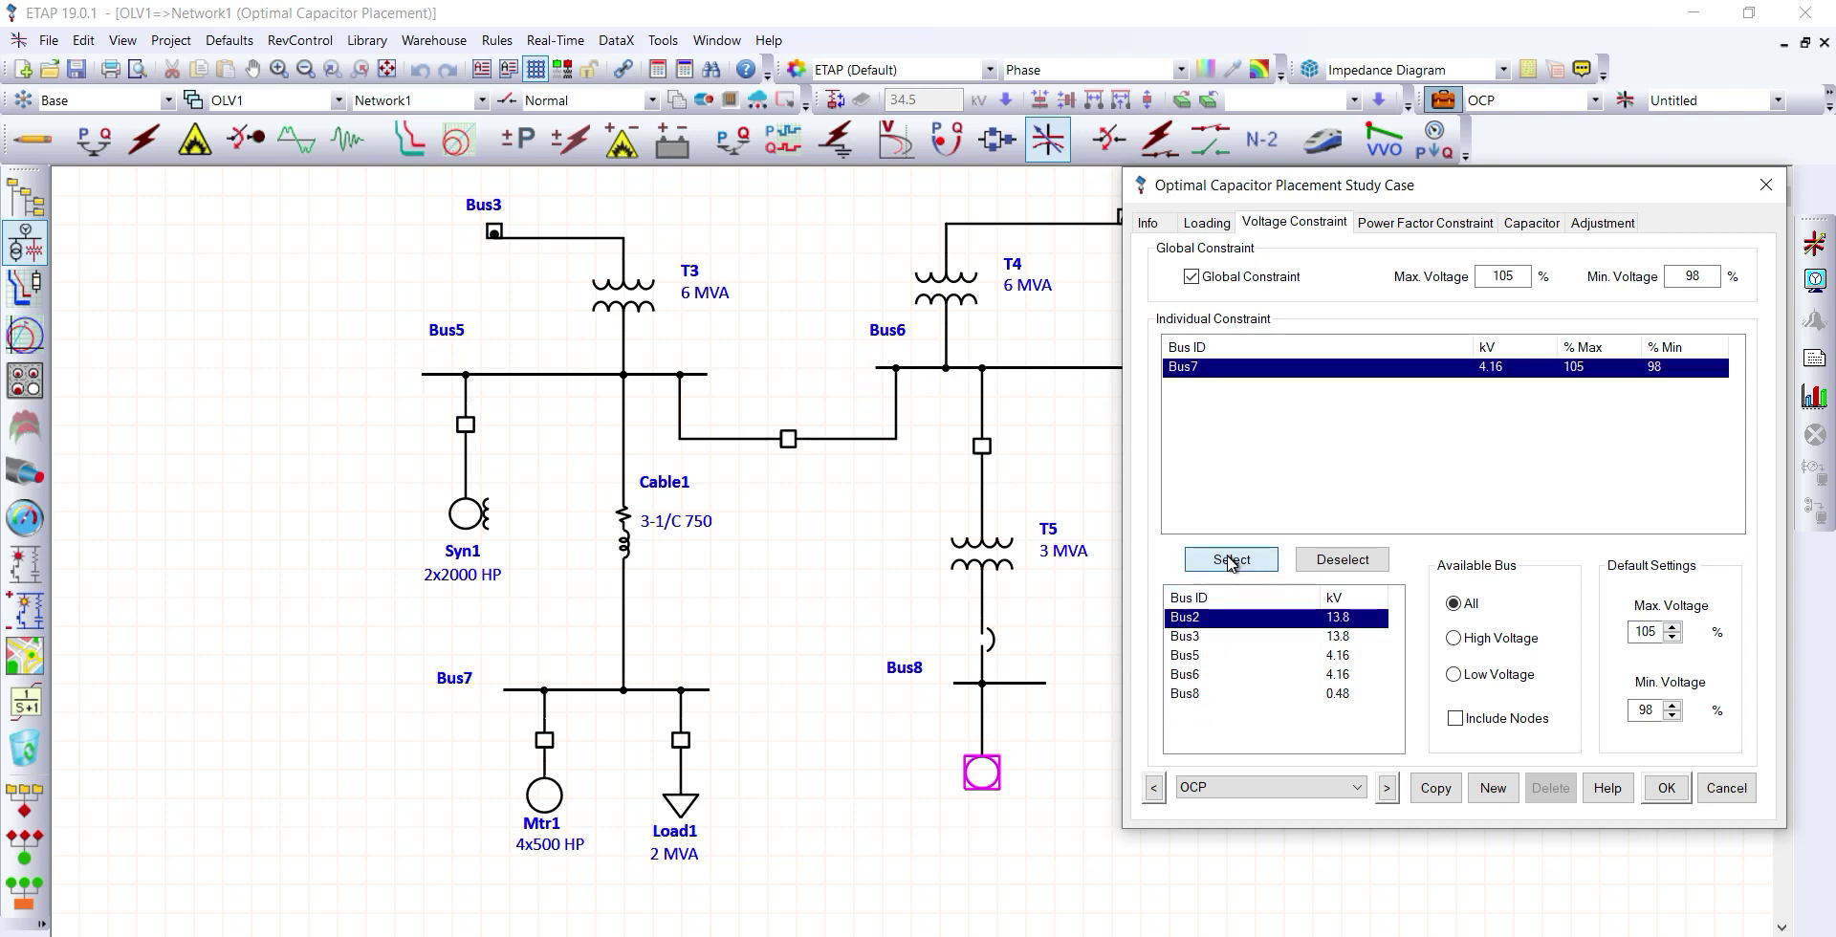
click(1200, 696)
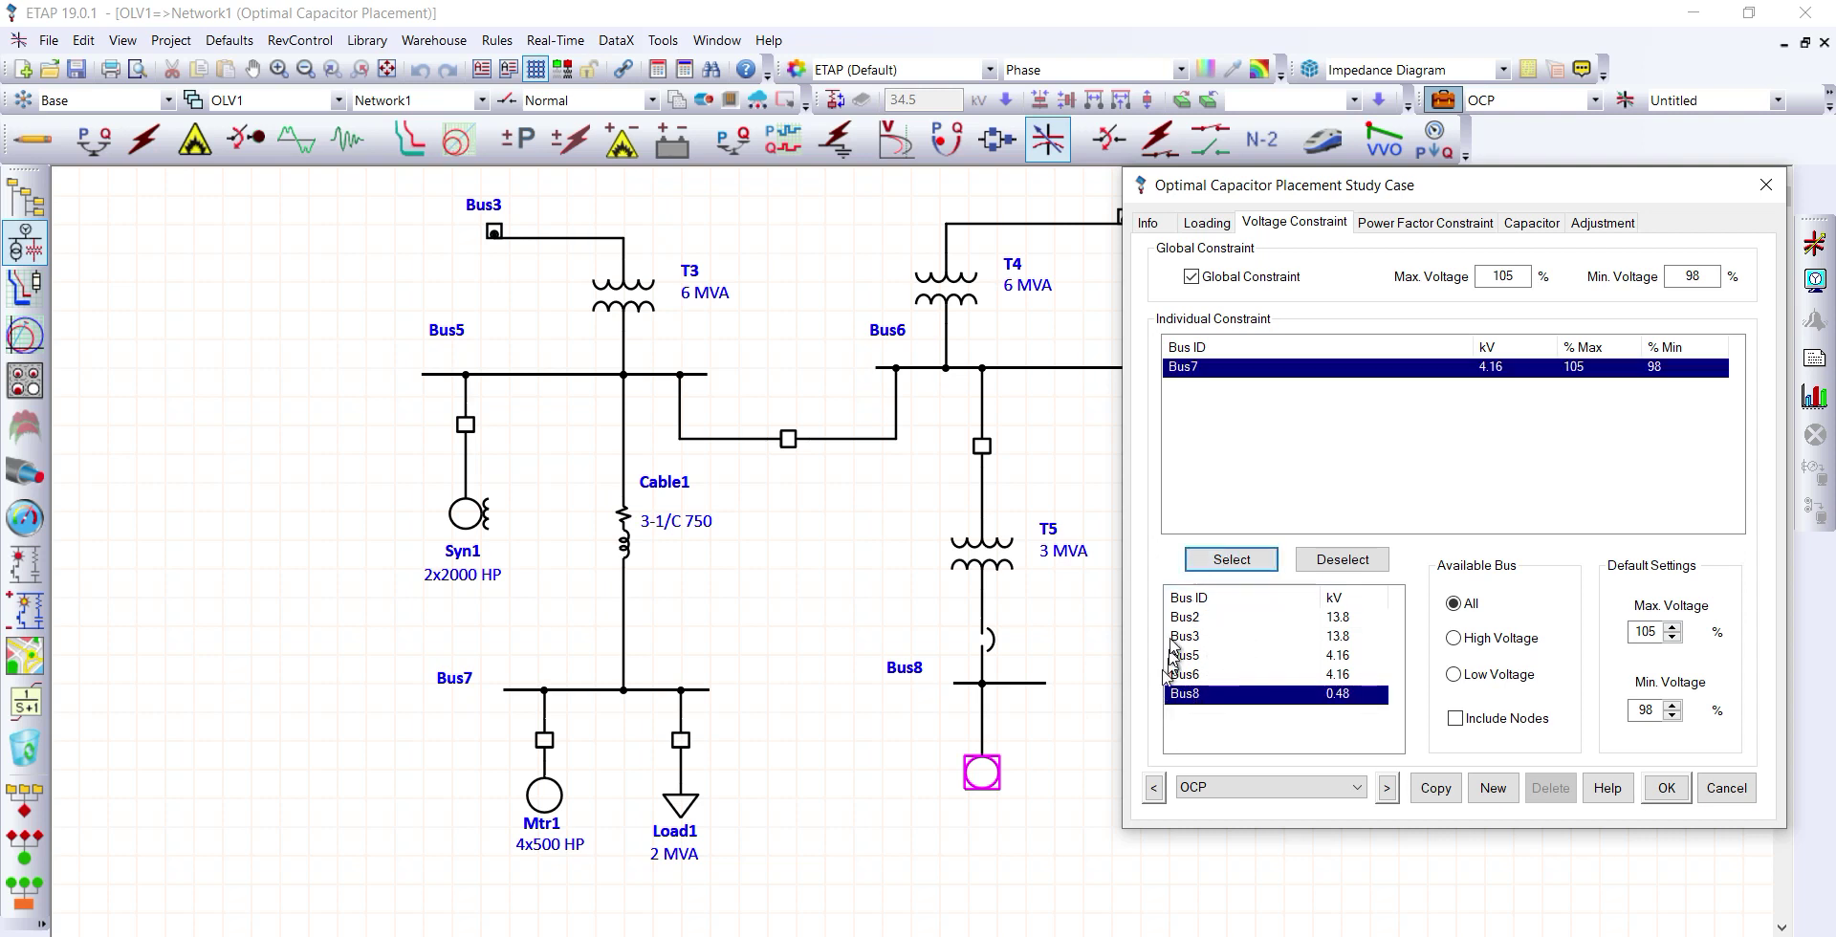
click(1209, 561)
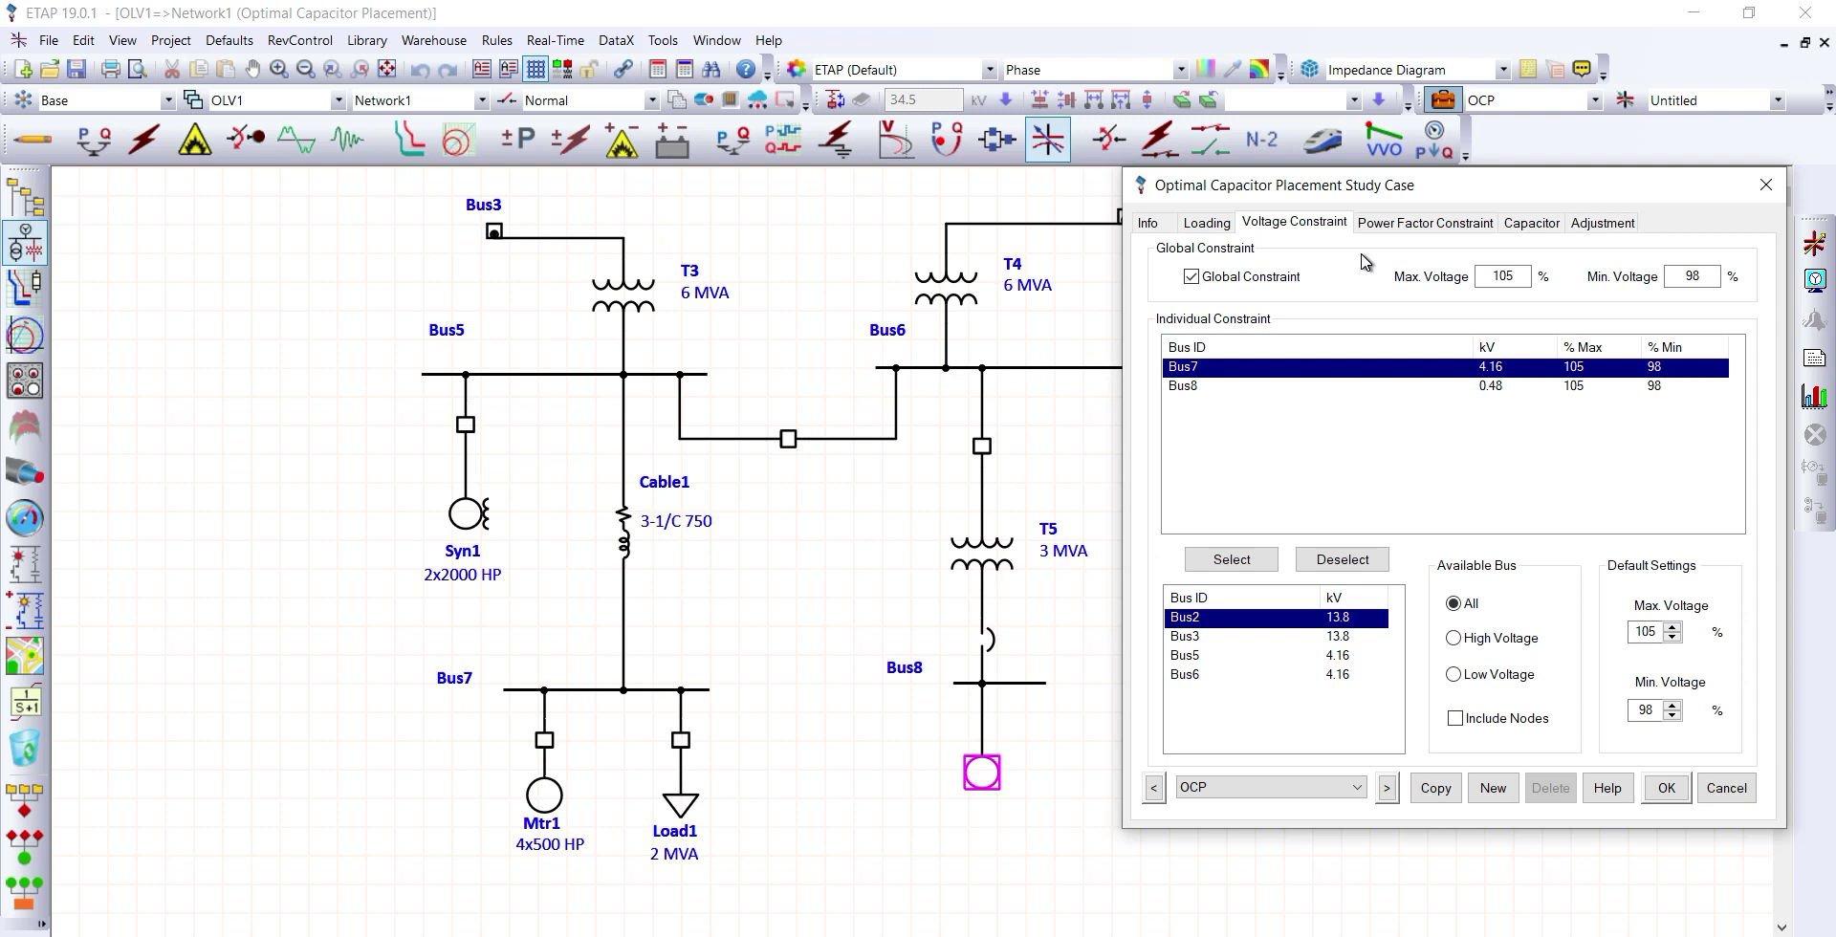
Add Bus7 and Bus8 to the individual power factor constraints with a 95 % minimum.
click(1435, 222)
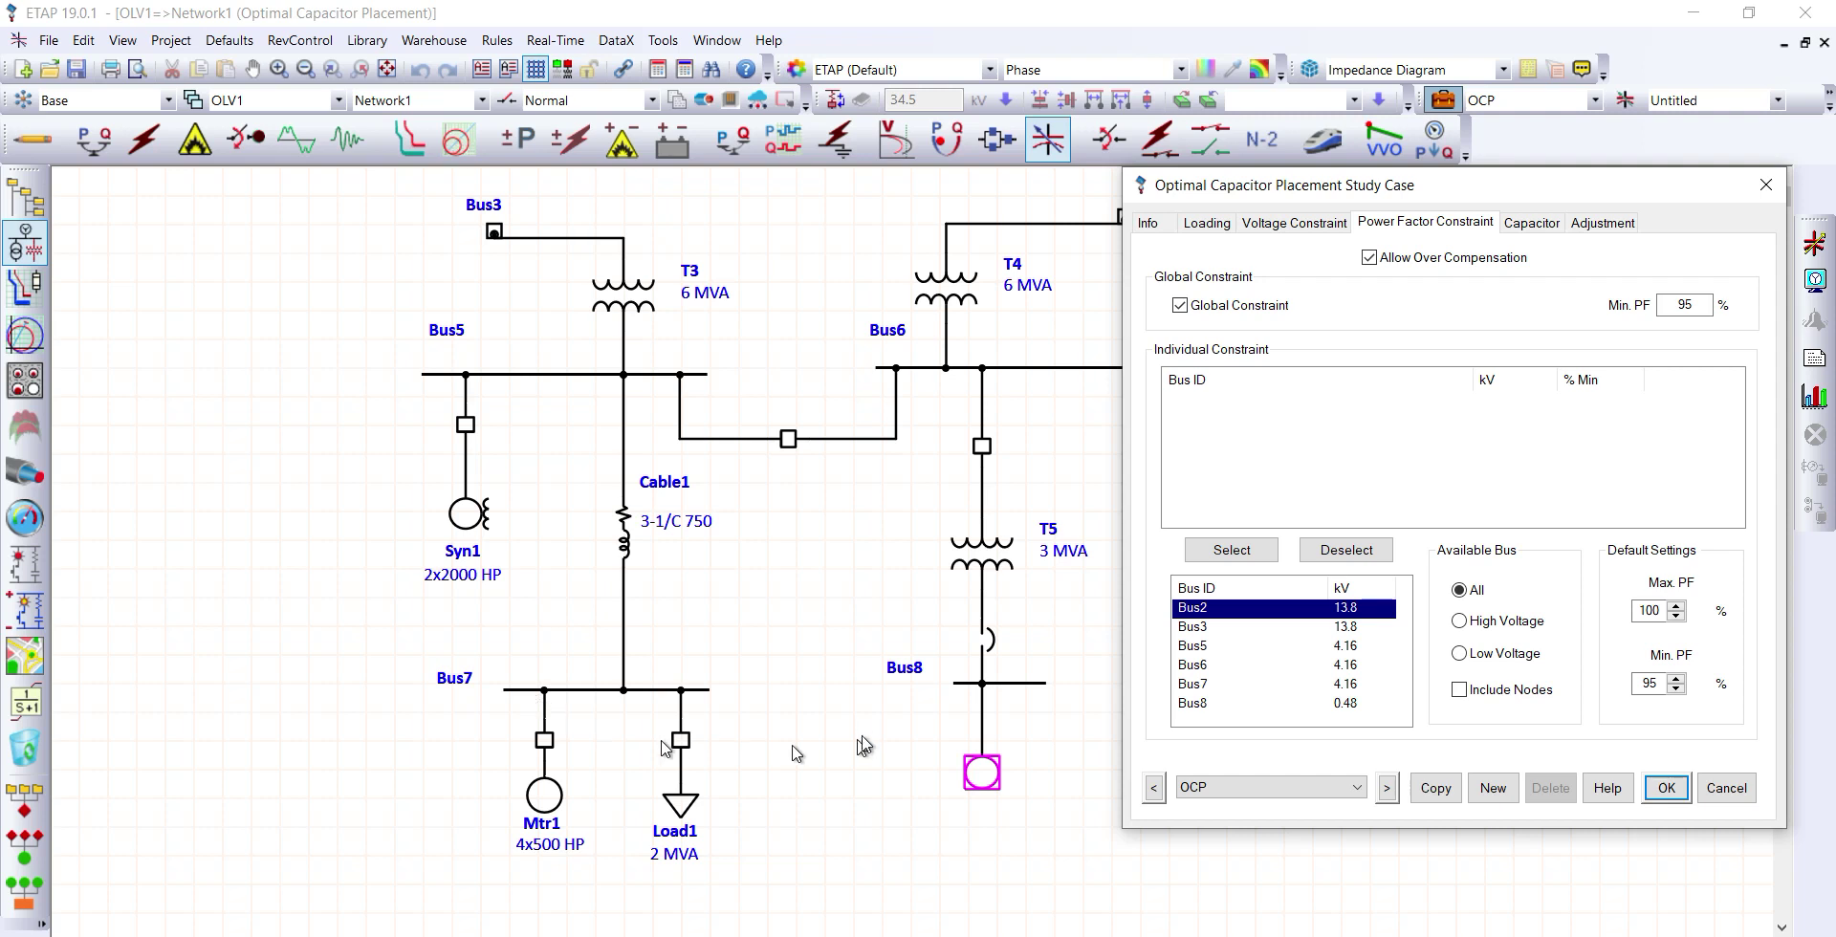
click(1216, 685)
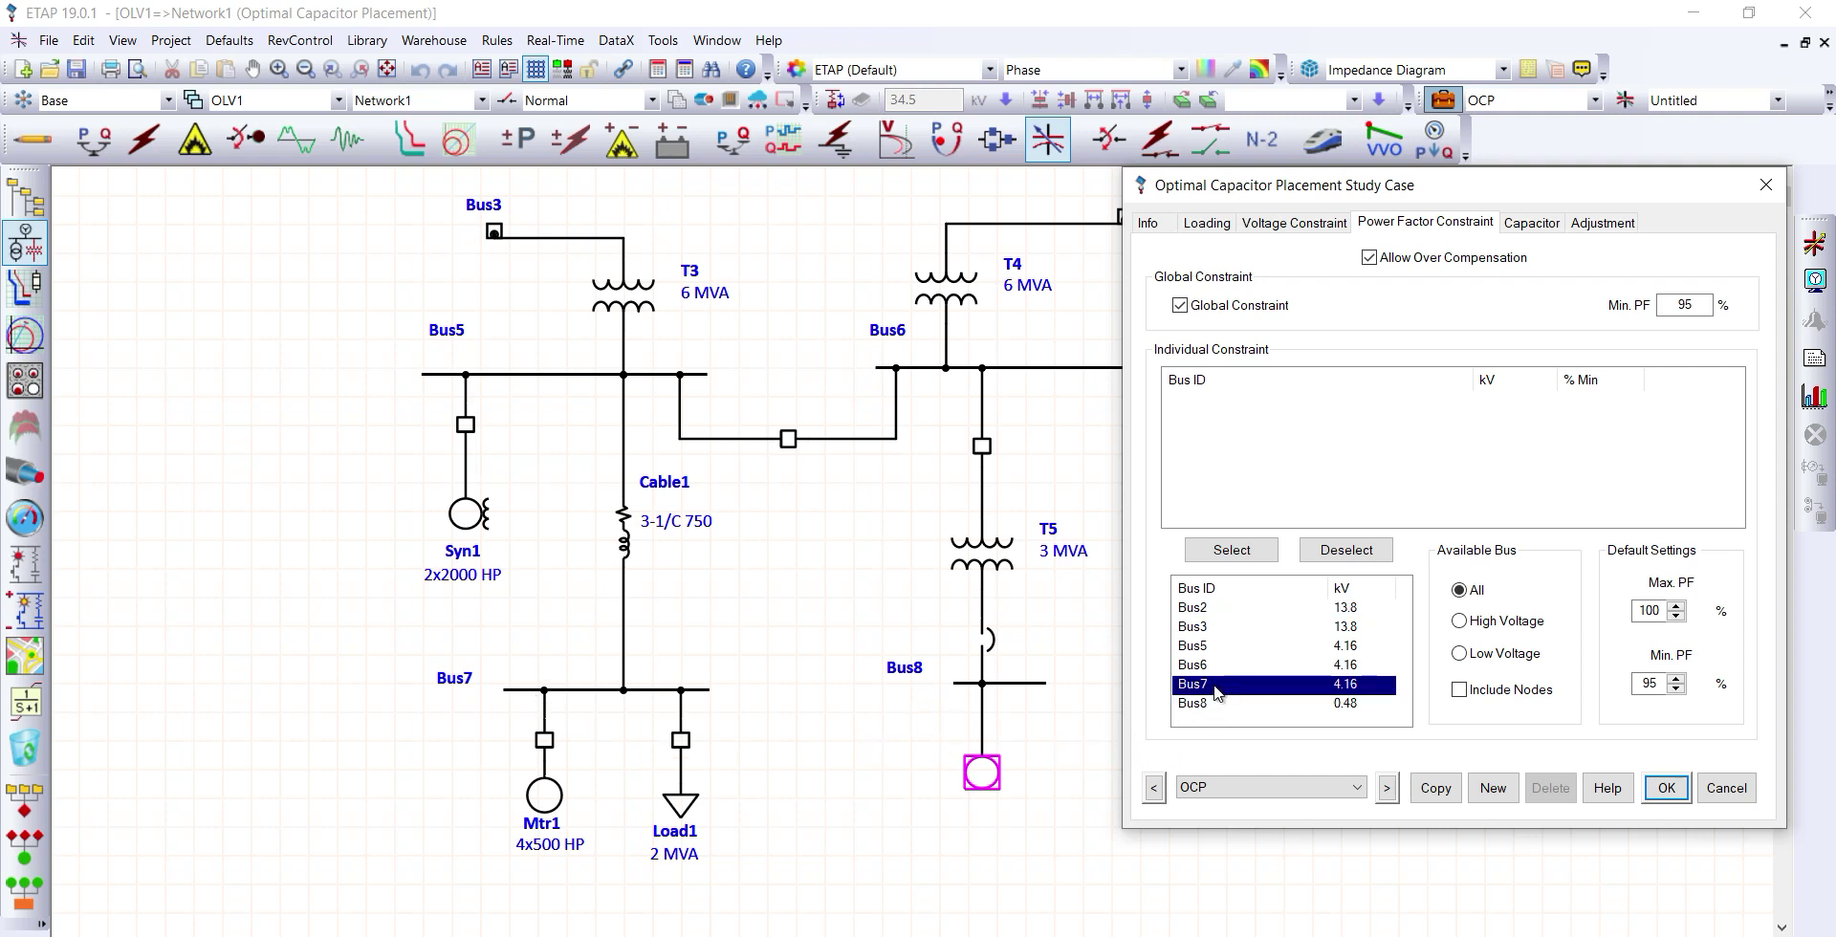
click(1232, 552)
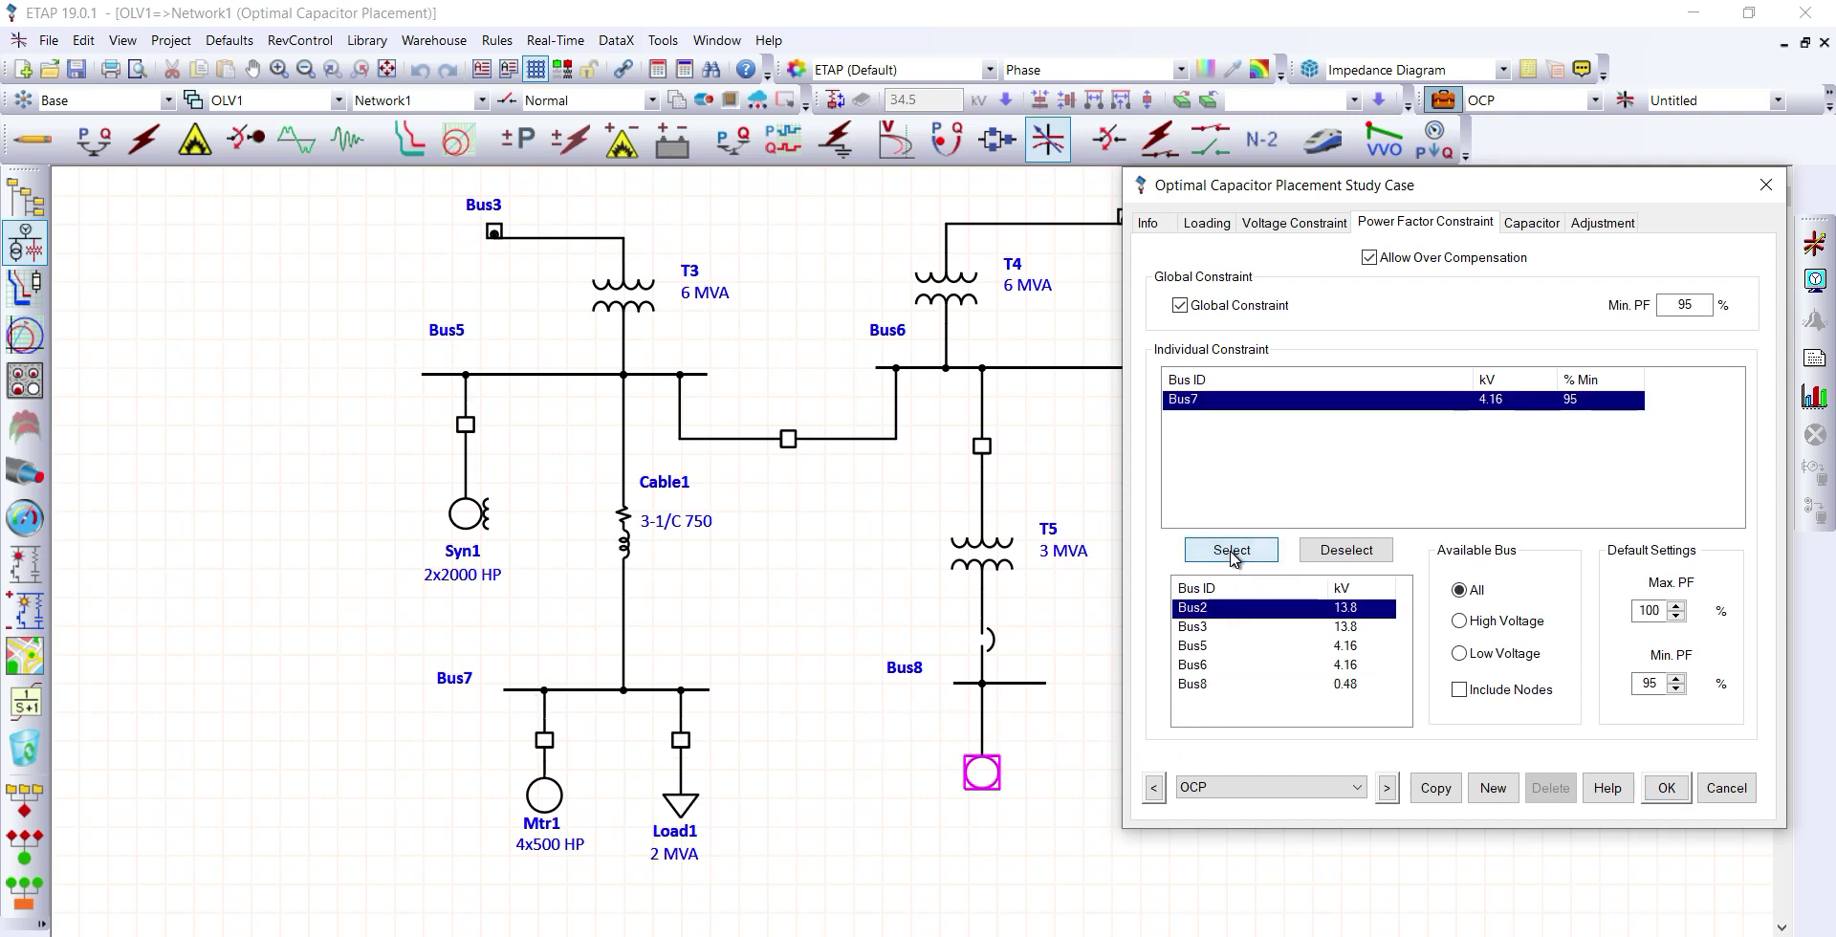
click(1215, 685)
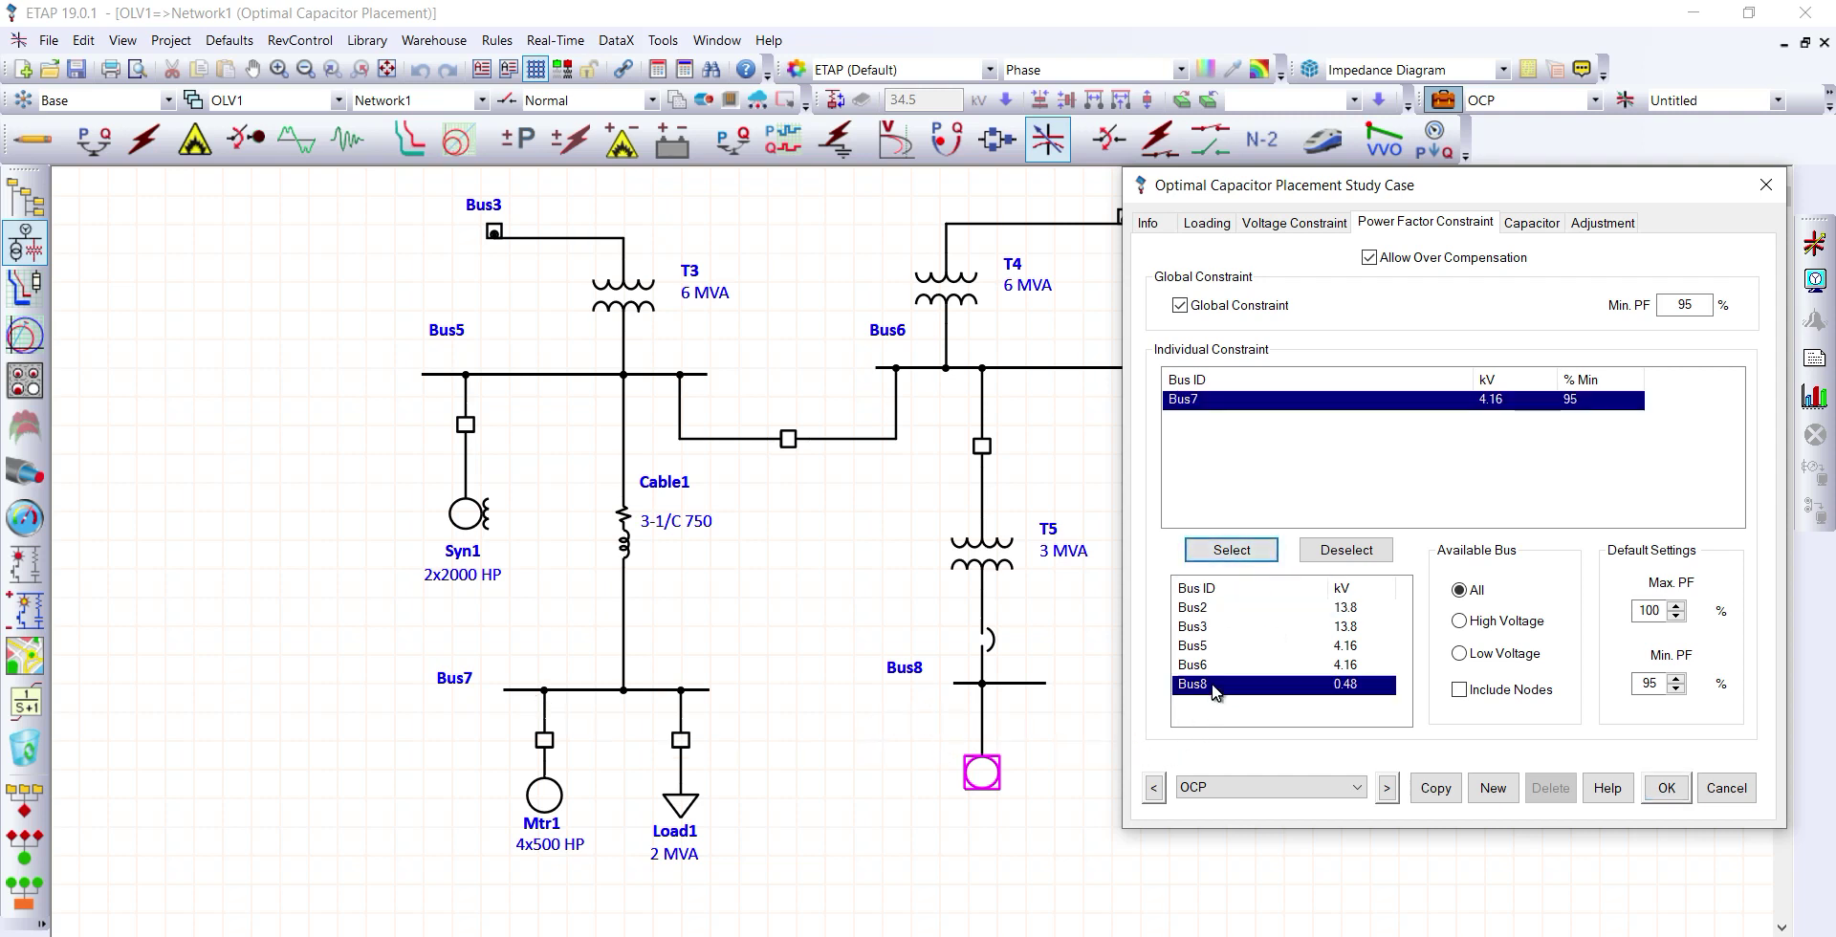
click(1232, 552)
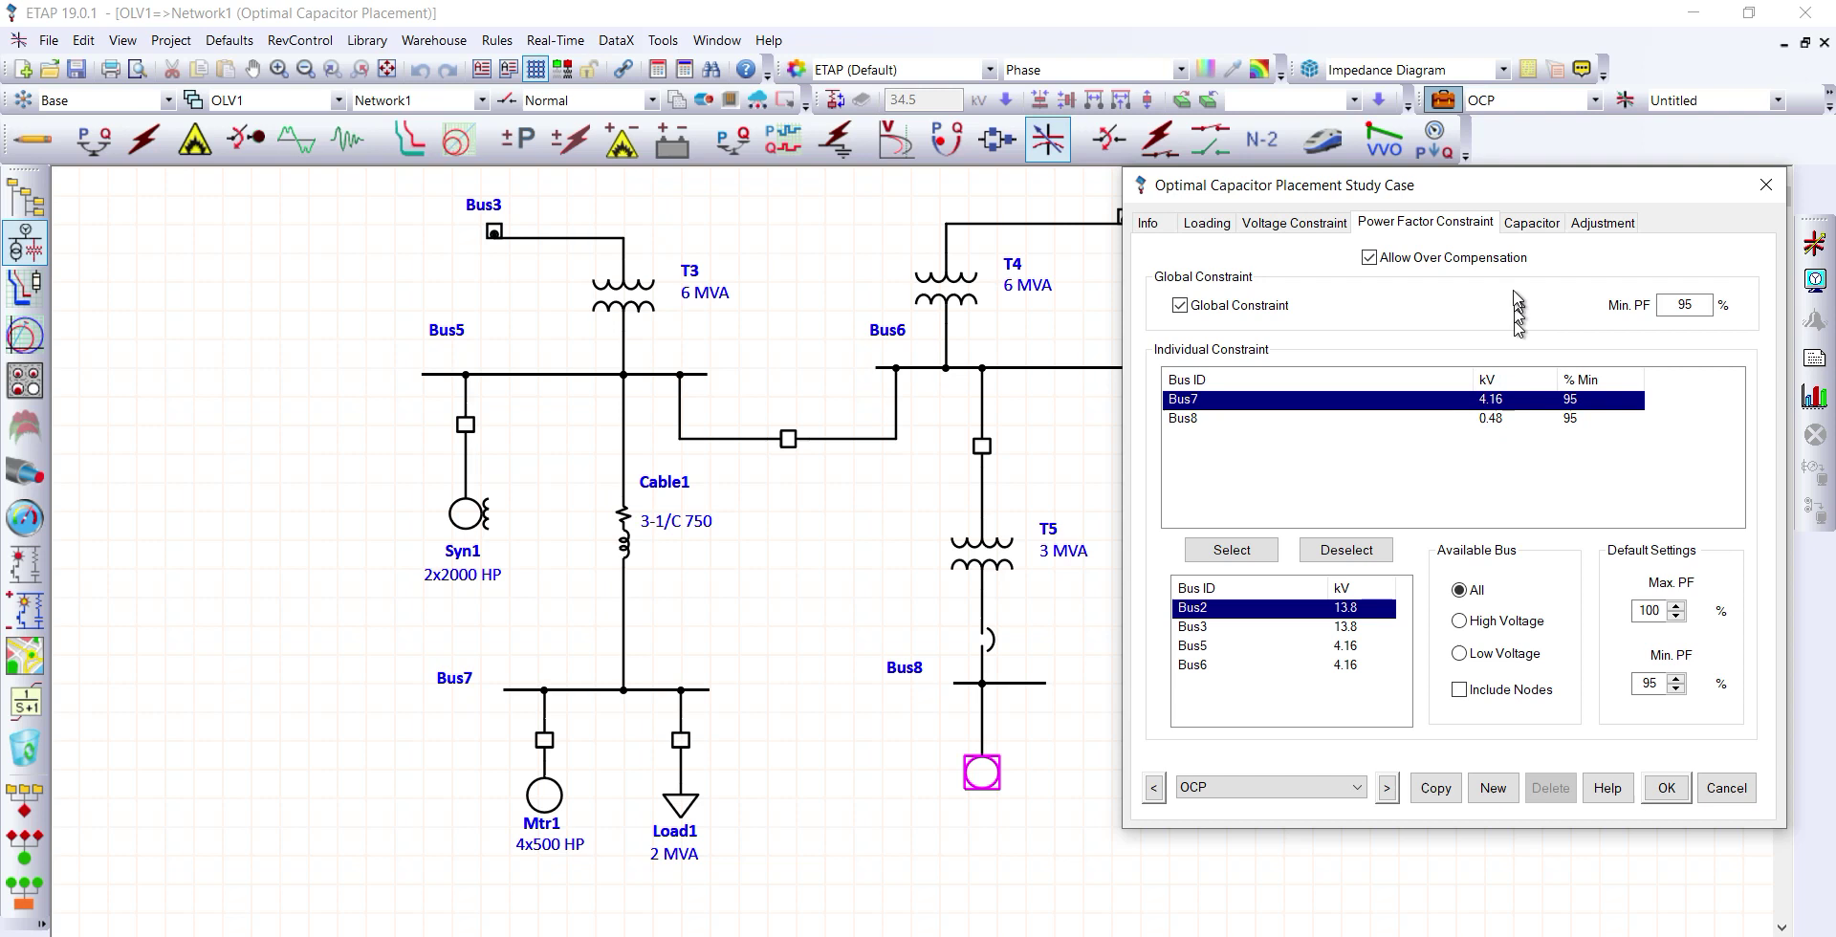
Add Bus7 and Bus8 as capacitor candidates in the OCP study case and run the optimal capacitor placement calculation.
click(1527, 229)
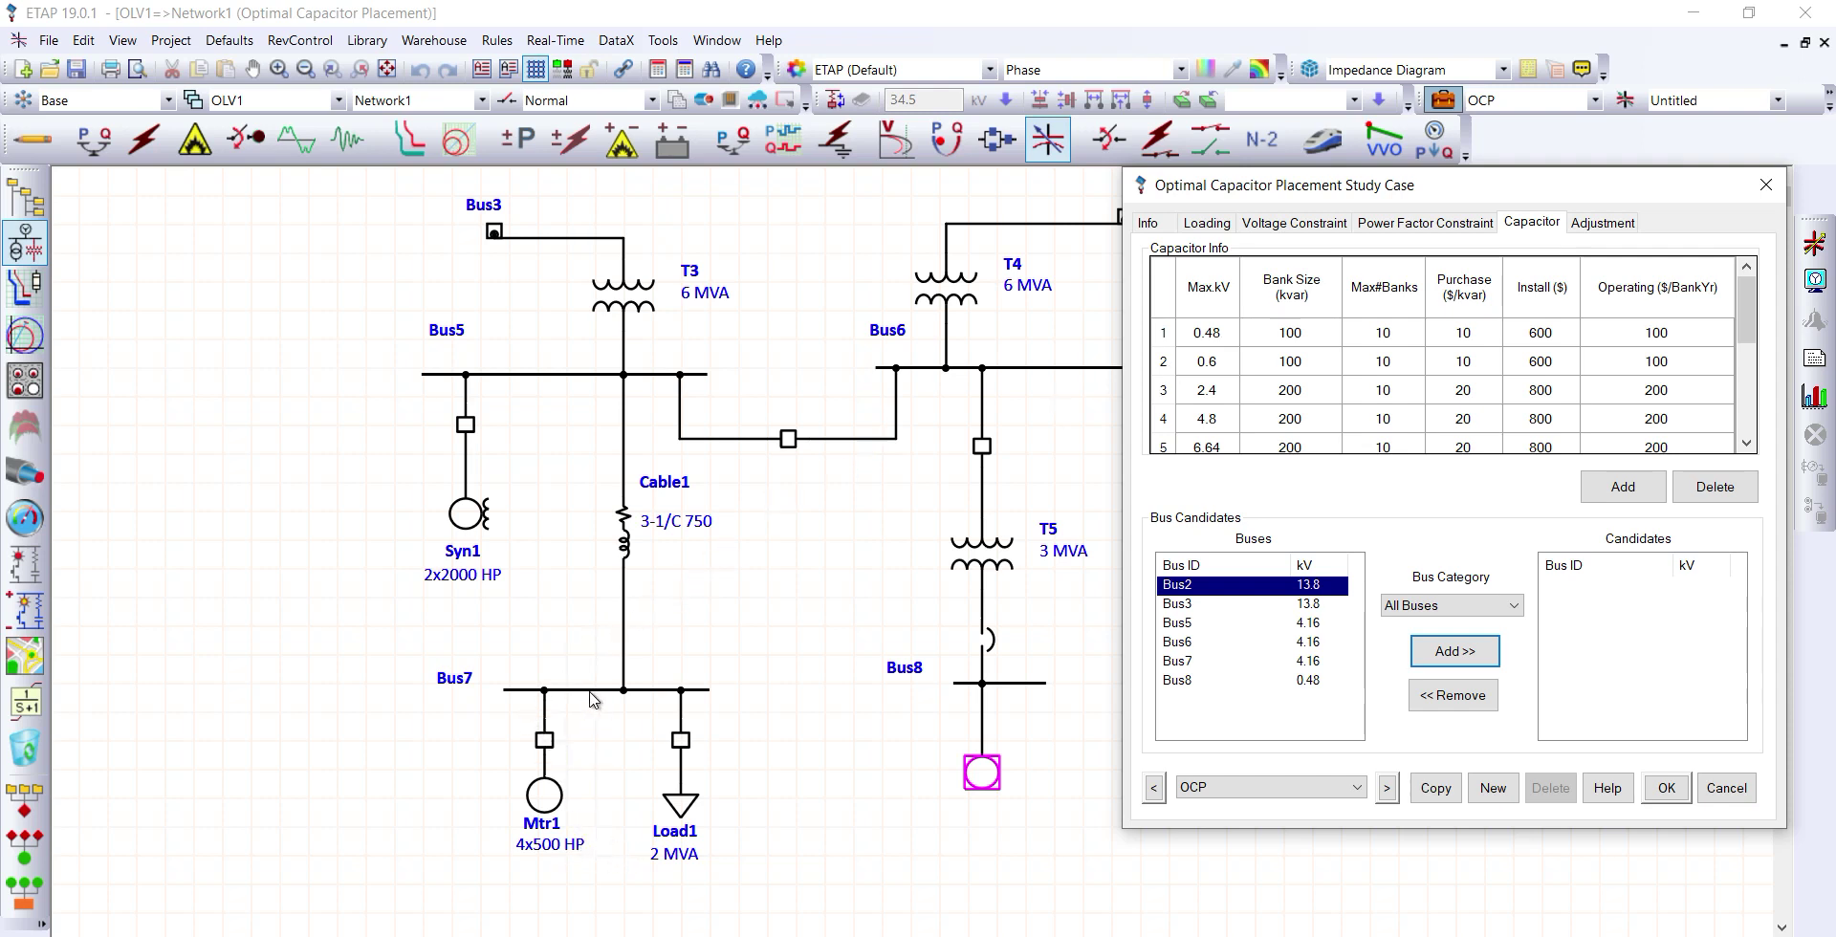
drag(1746, 333, 1774, 424)
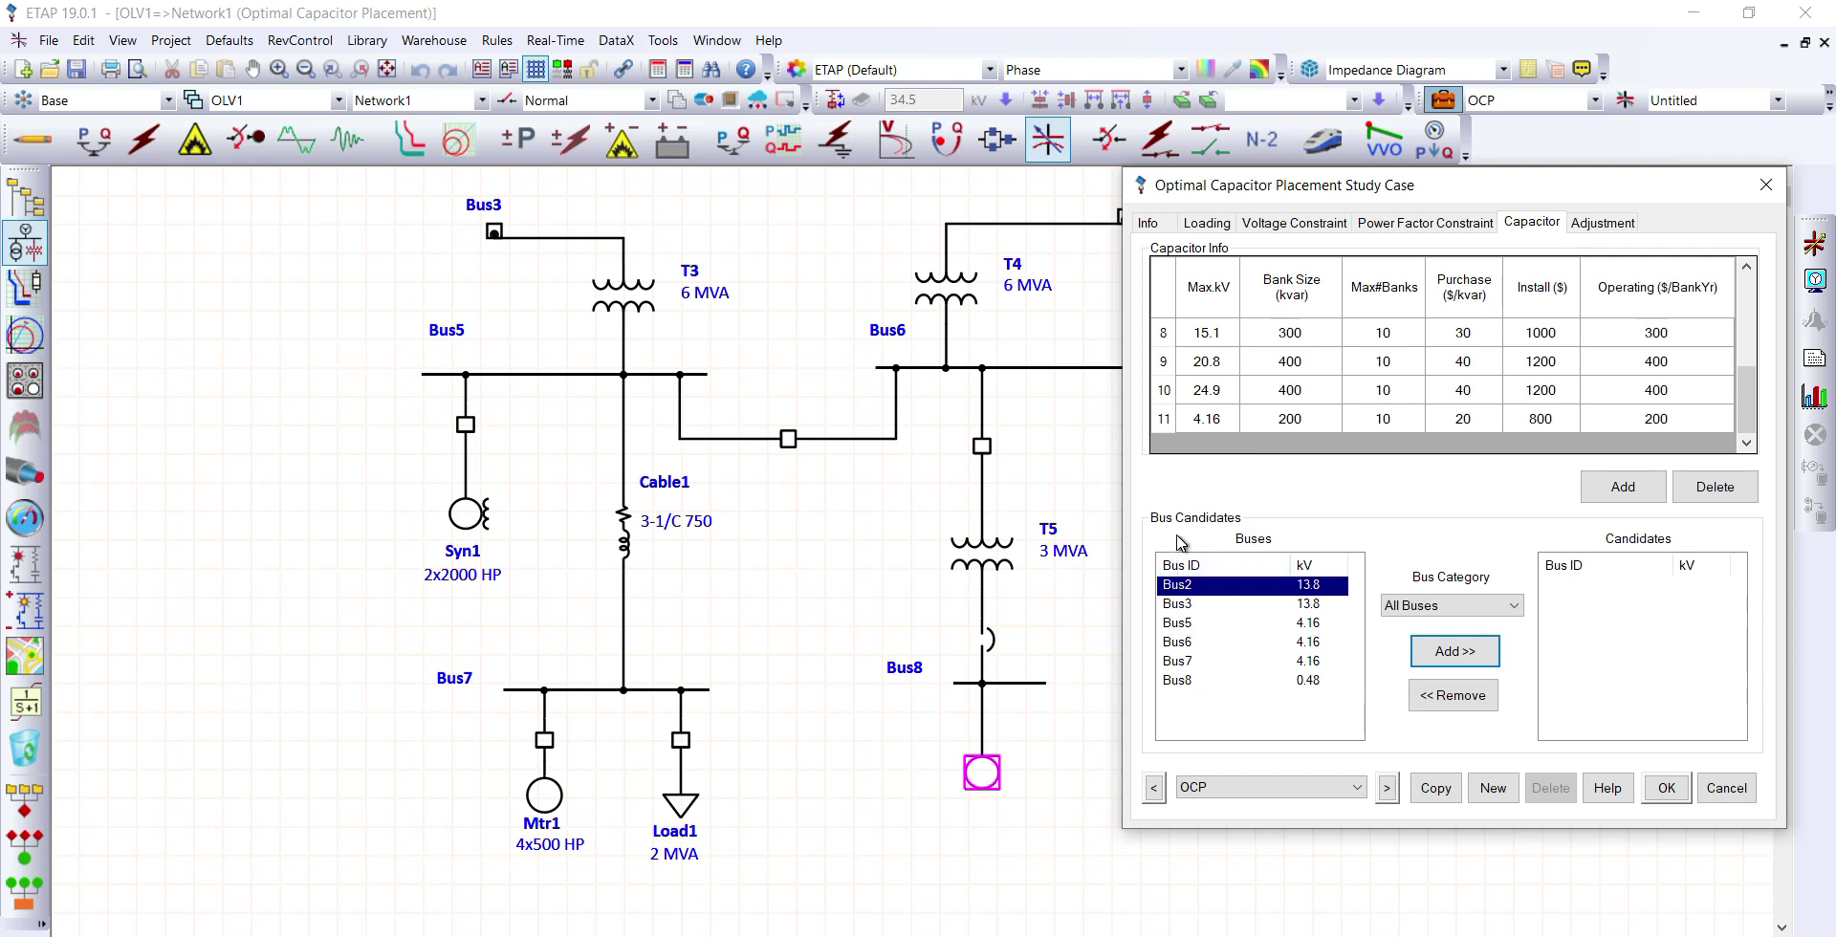
click(1190, 662)
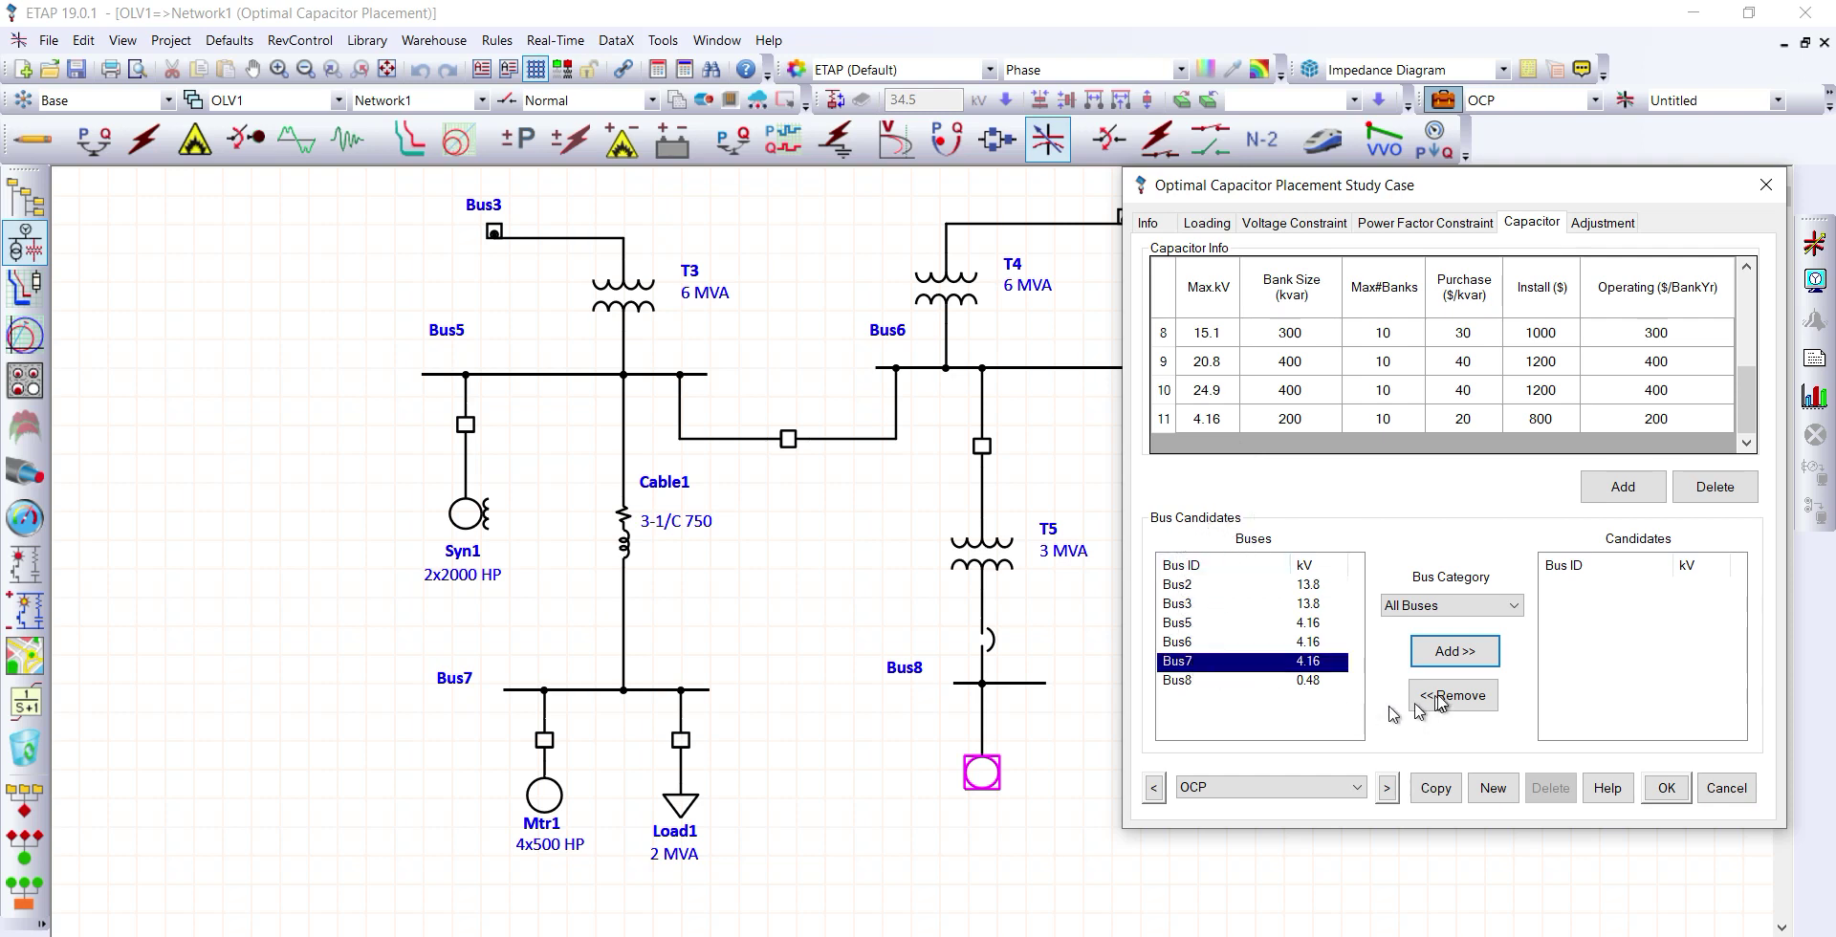
click(1454, 651)
click(1184, 667)
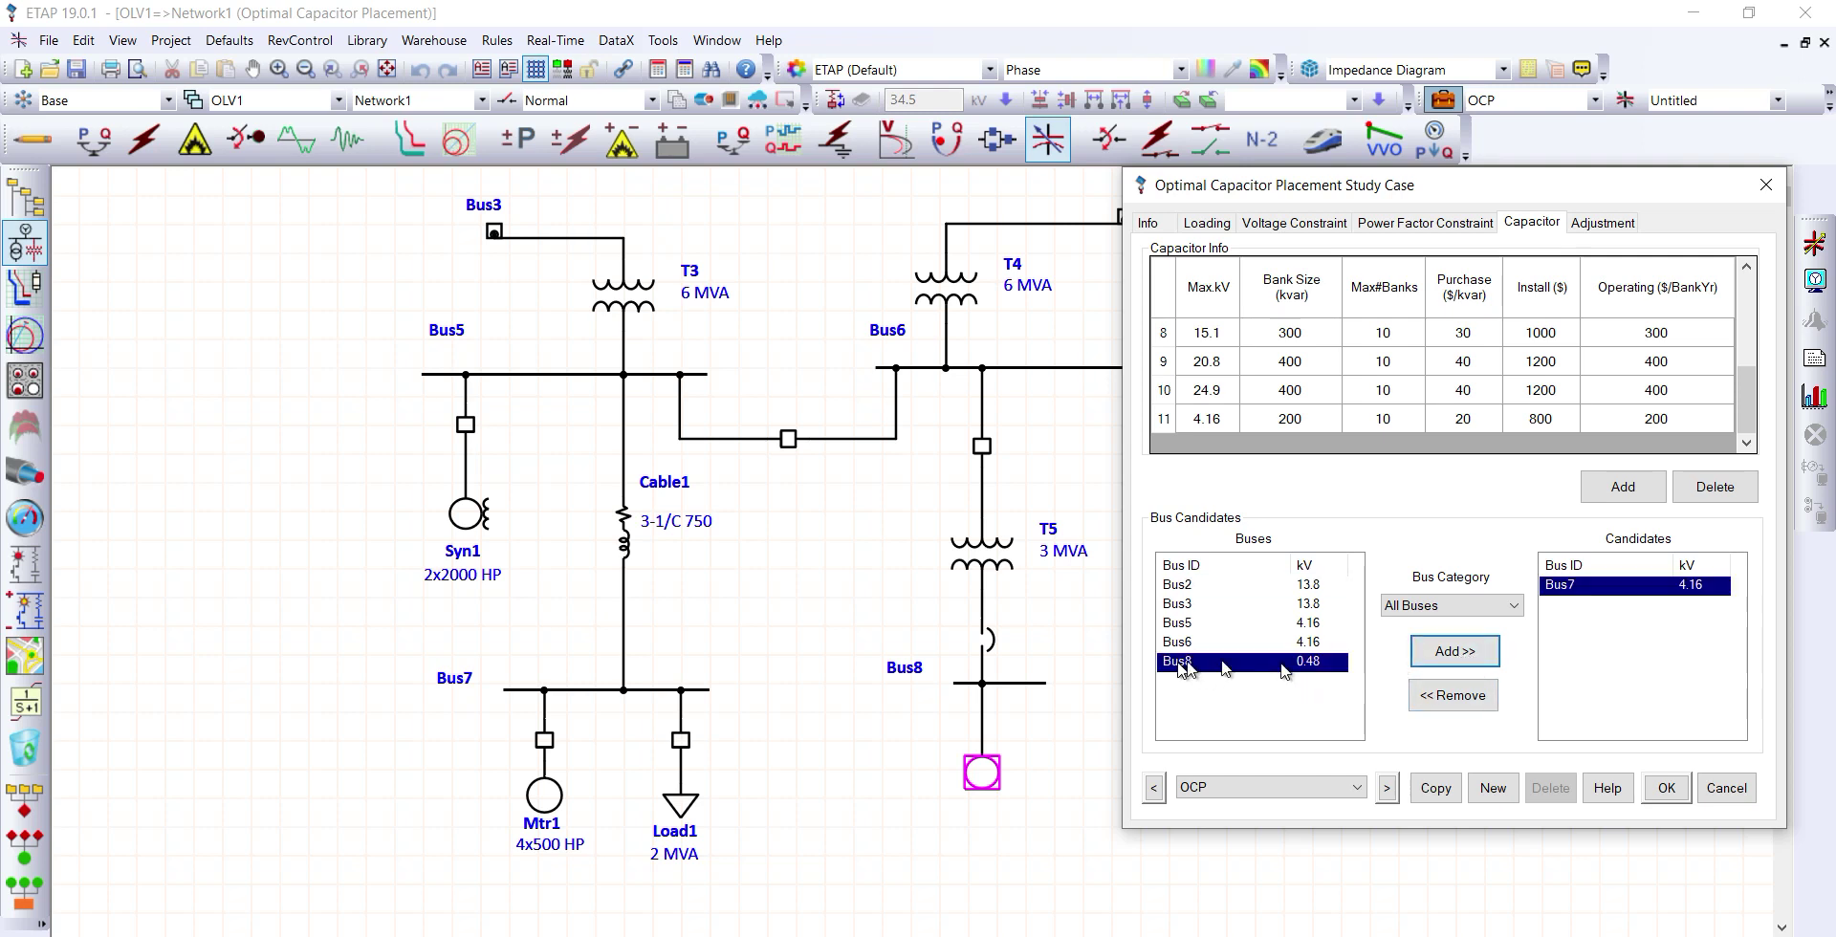
click(1459, 654)
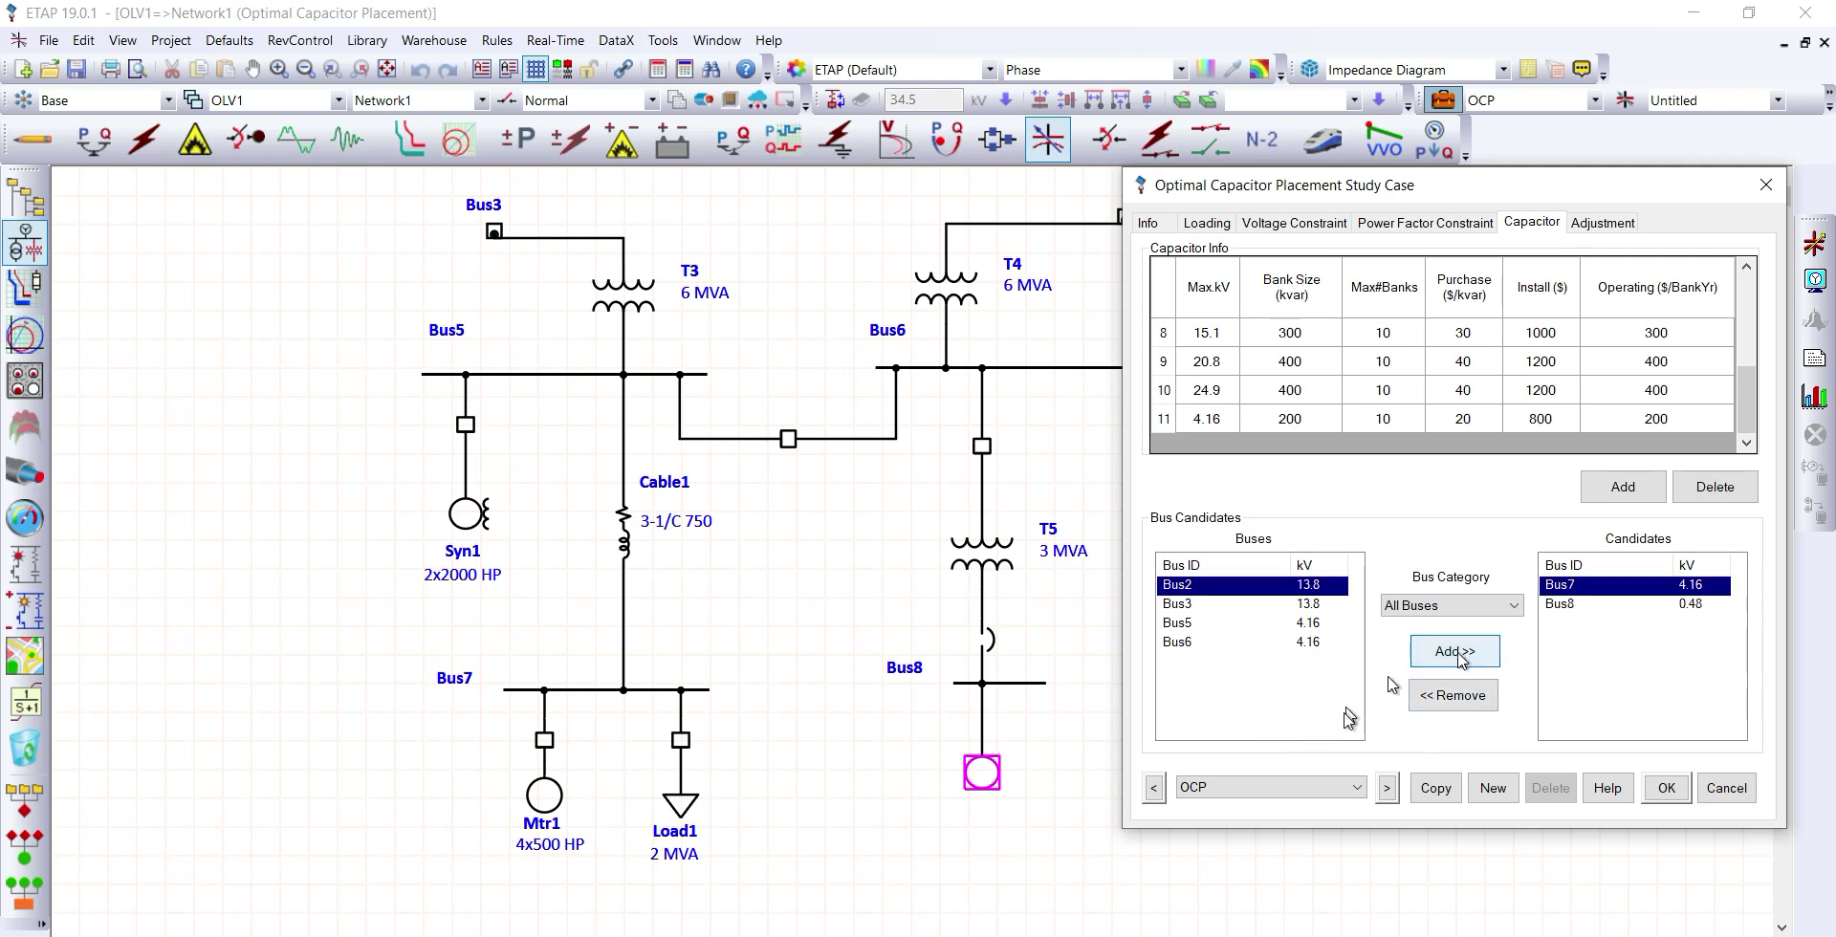
click(1667, 788)
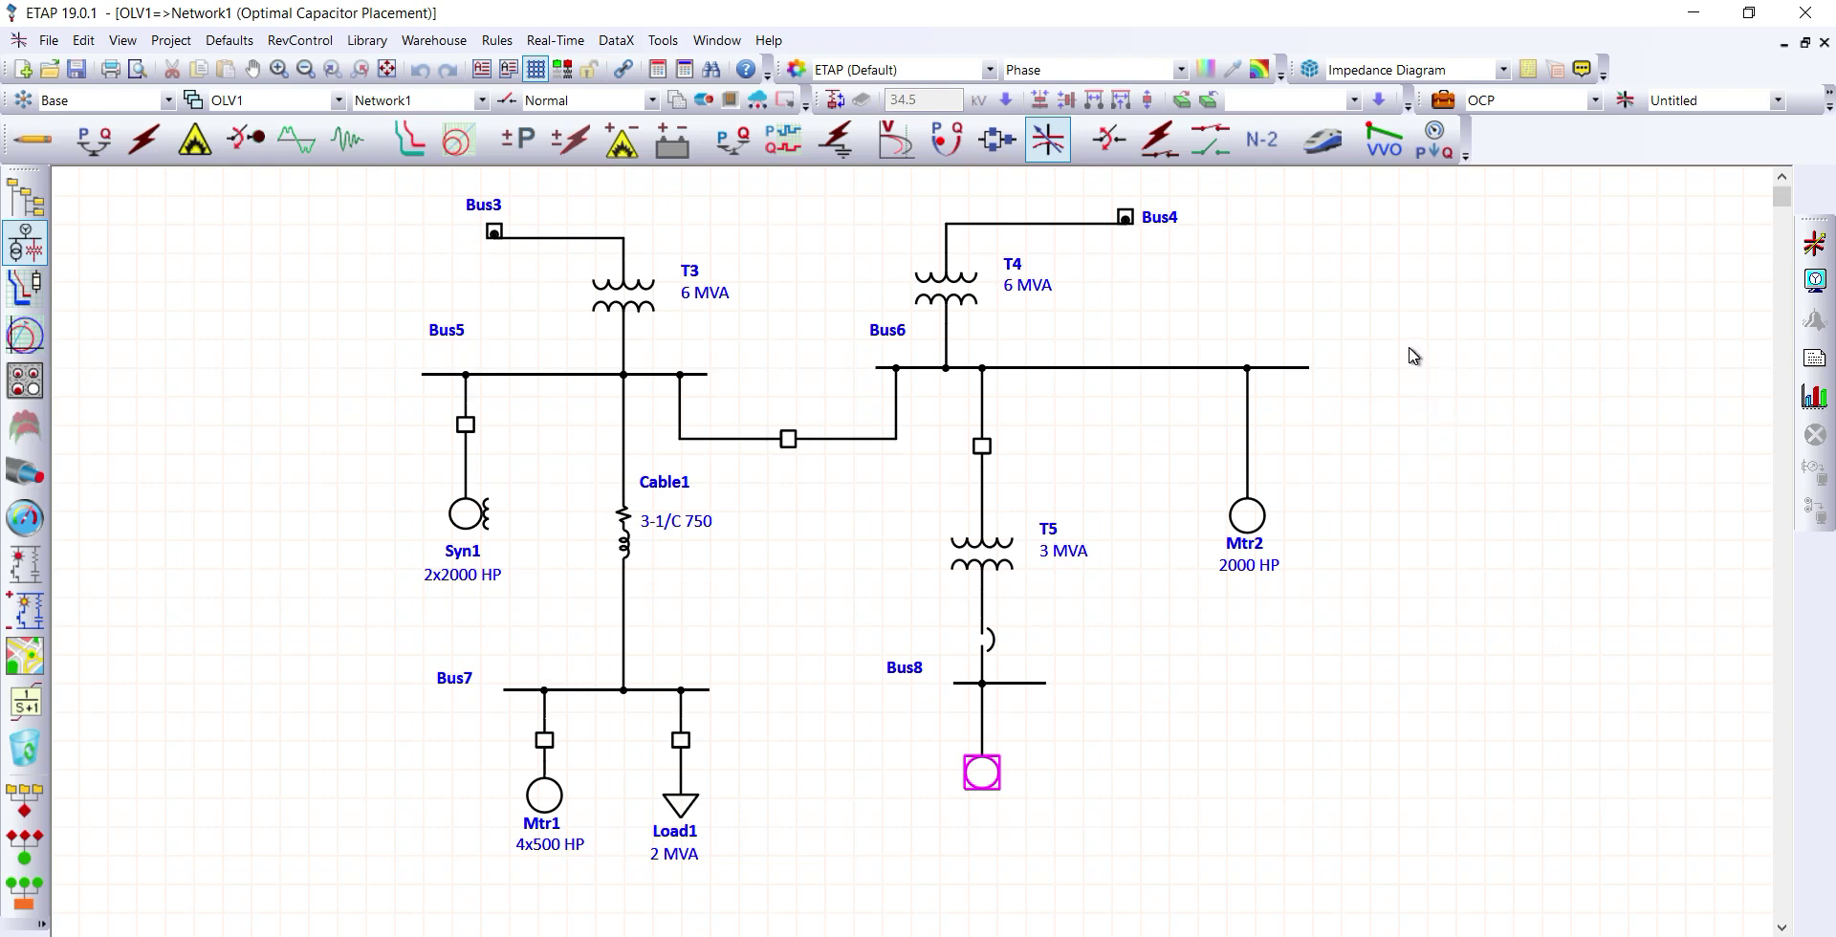
click(1812, 247)
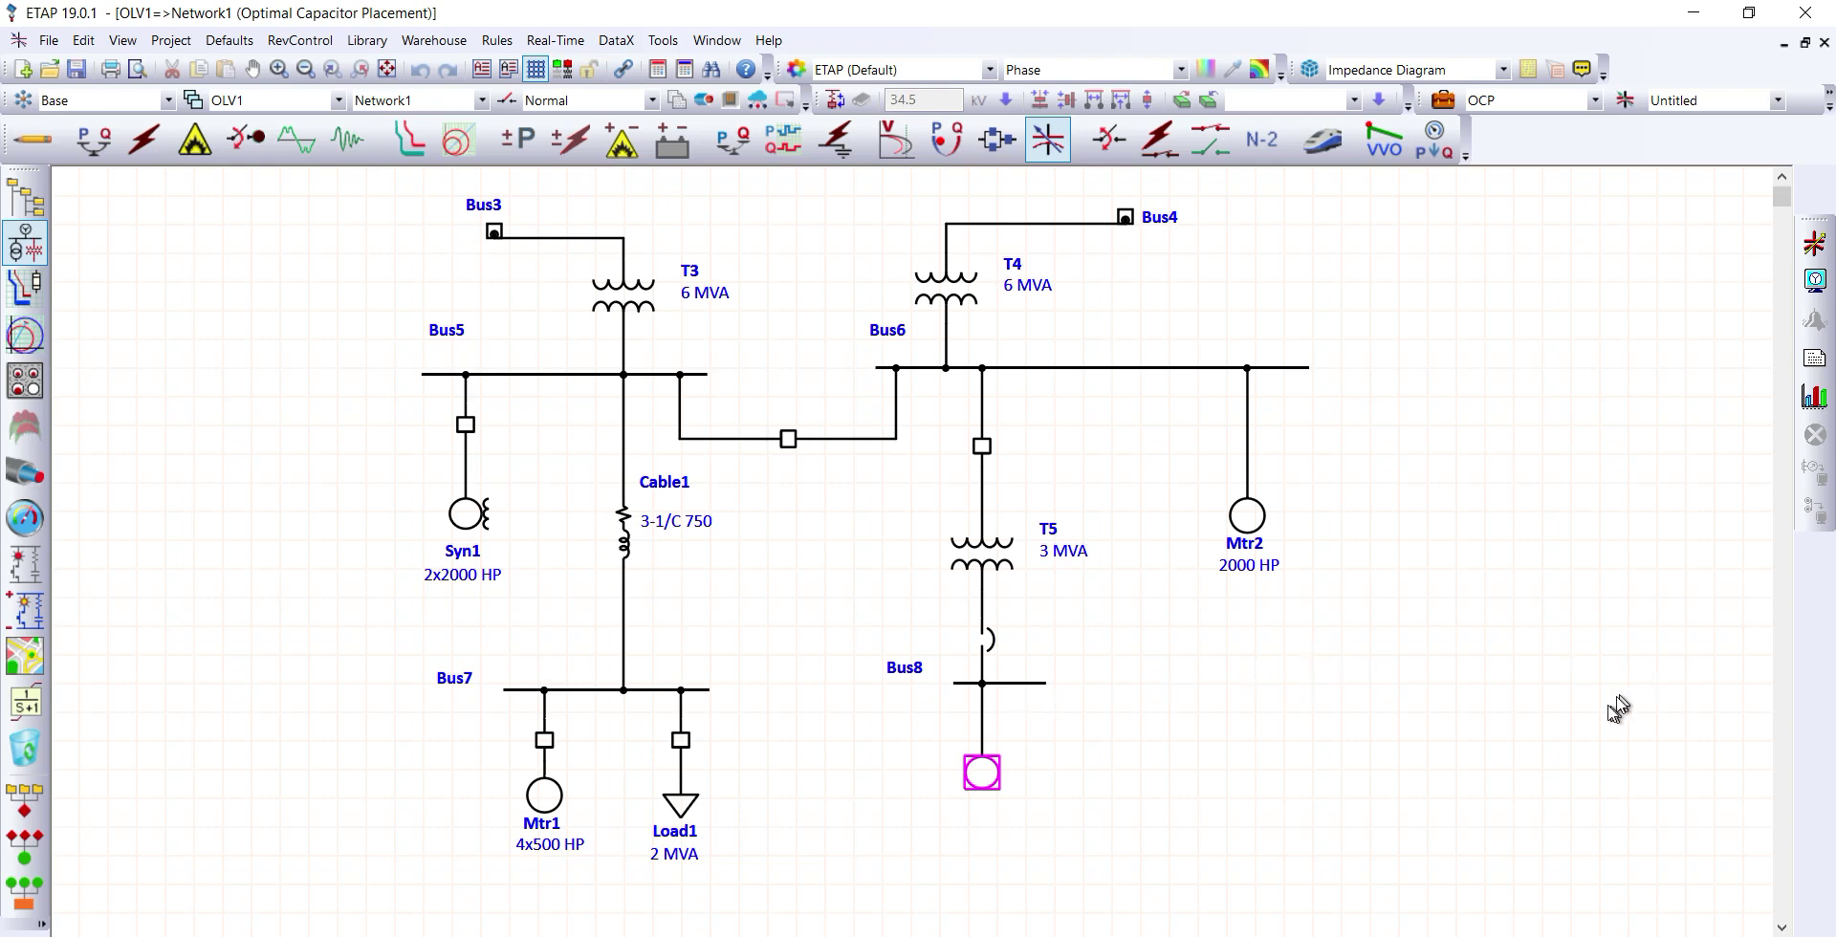
click(1817, 247)
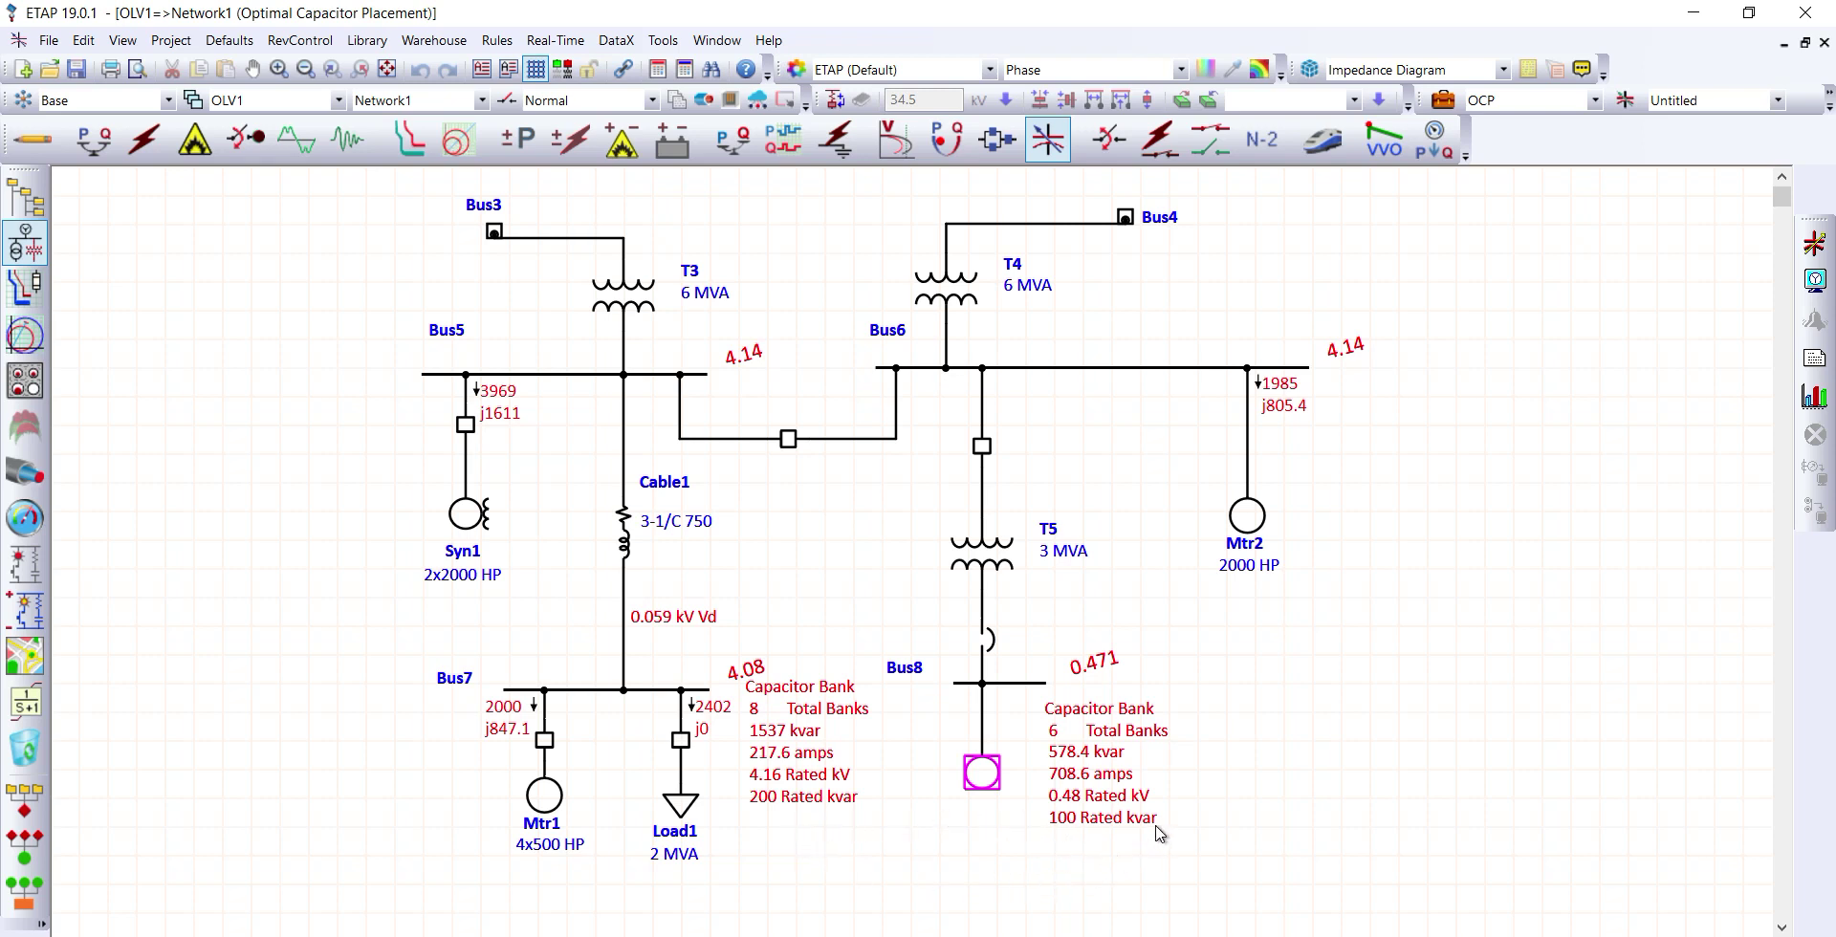
Lengthen the Bus7 bar to the left and the Bus8 bar to the right on the one-line diagram.
click(708, 696)
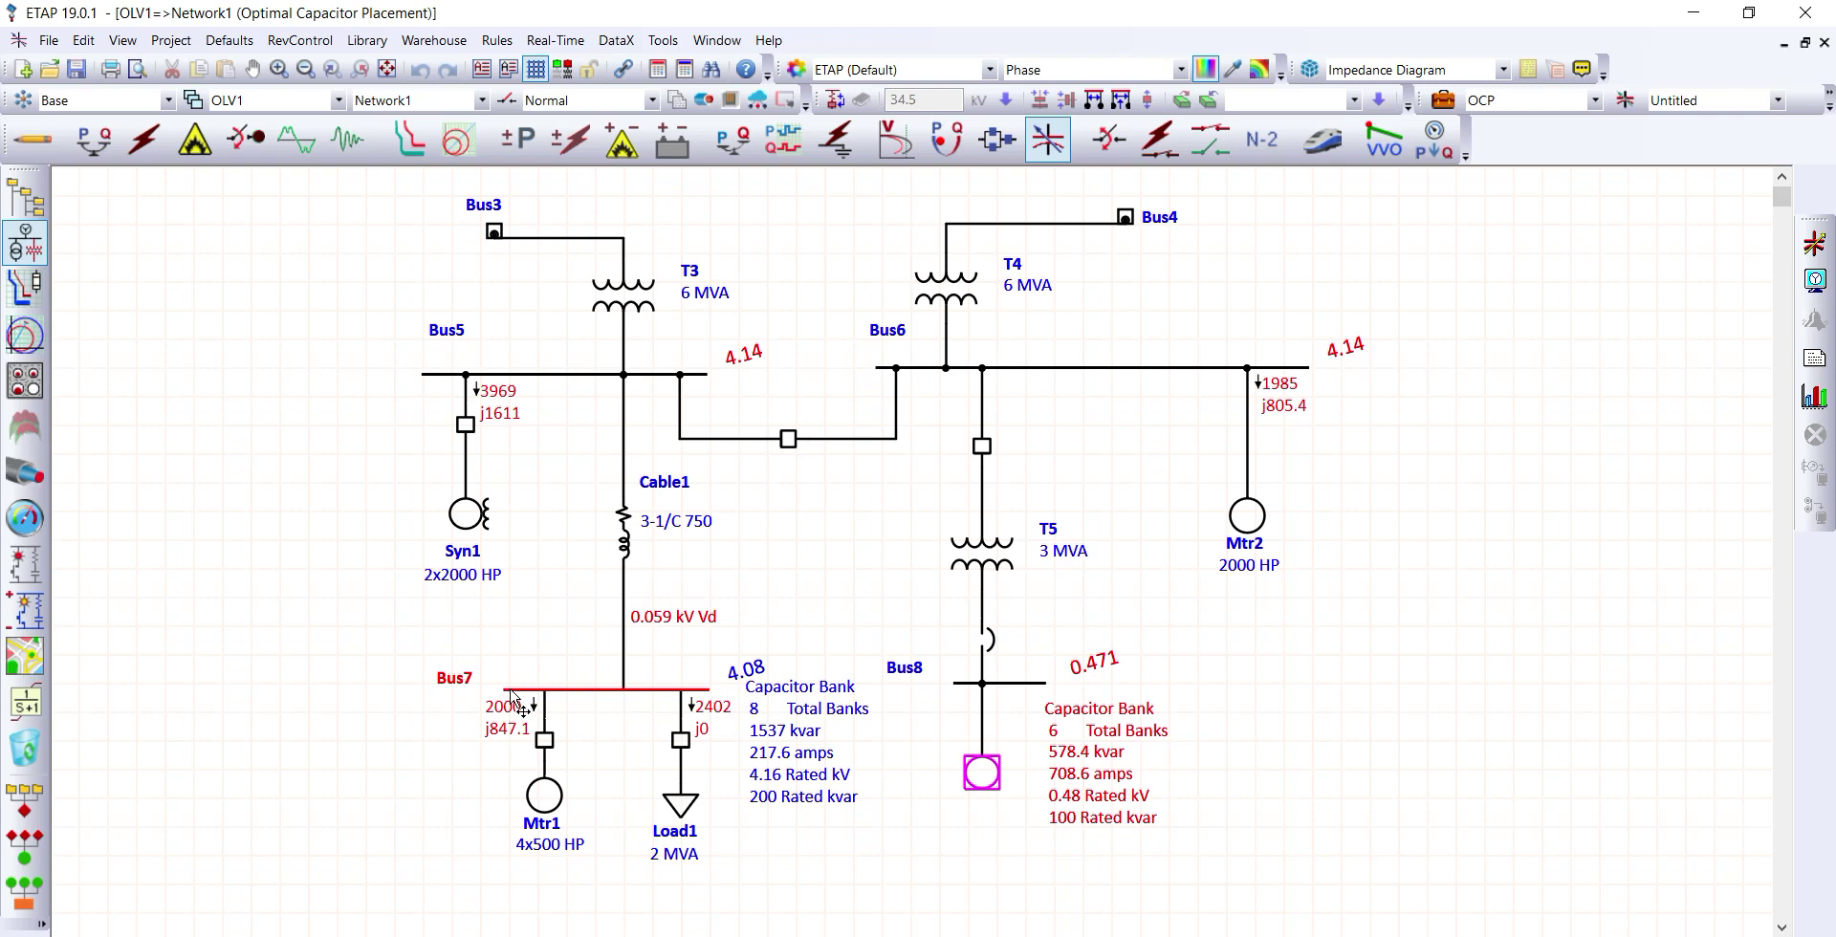
drag(508, 690, 376, 690)
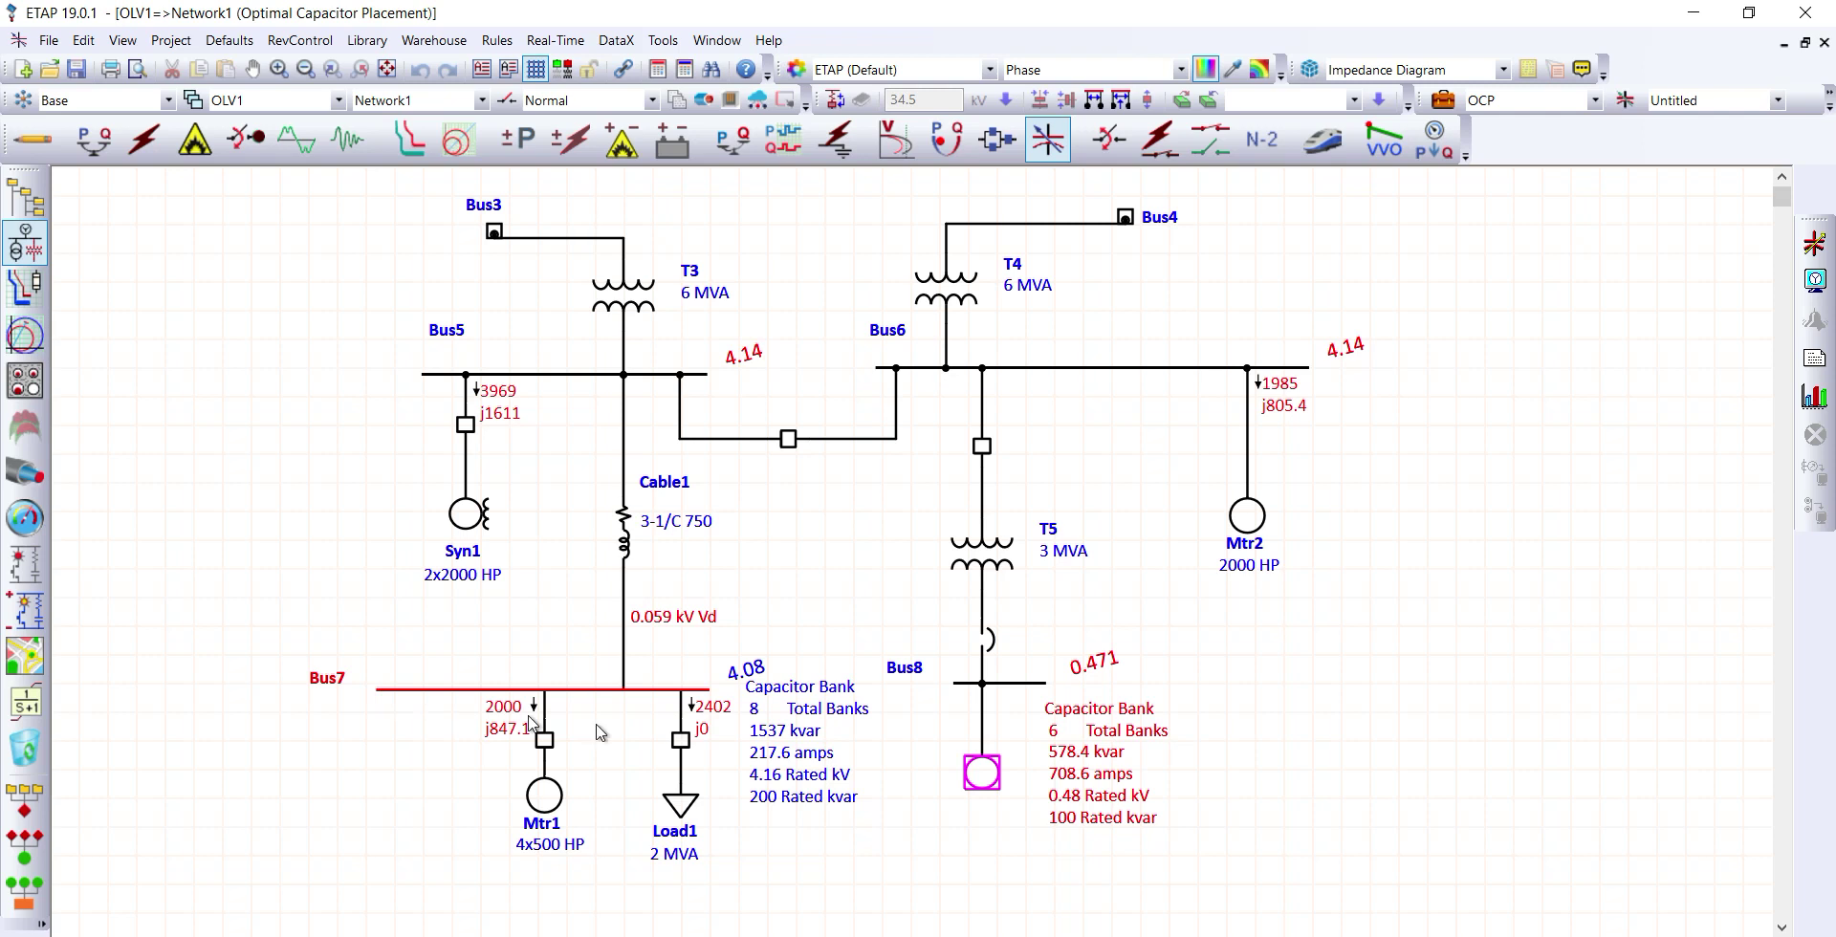
click(1048, 684)
drag(1048, 683, 1340, 683)
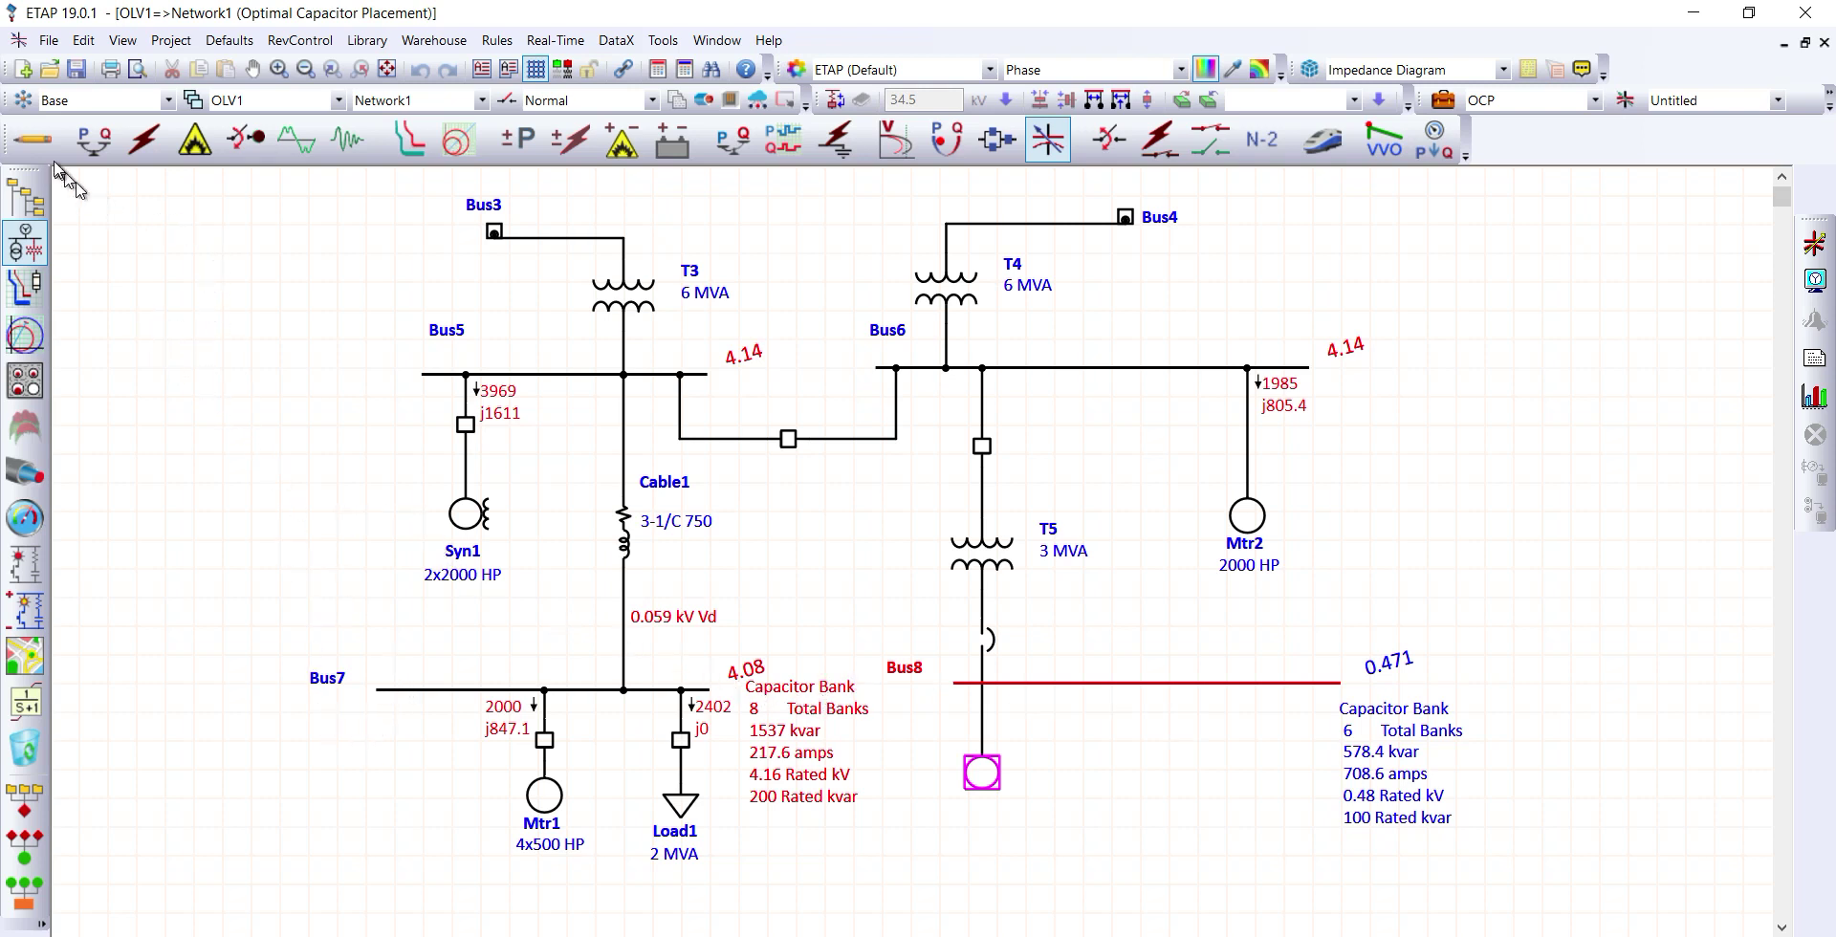
Switch to edit mode, place a capacitor below the extended end of Bus7 and connect it to the bus.
click(33, 141)
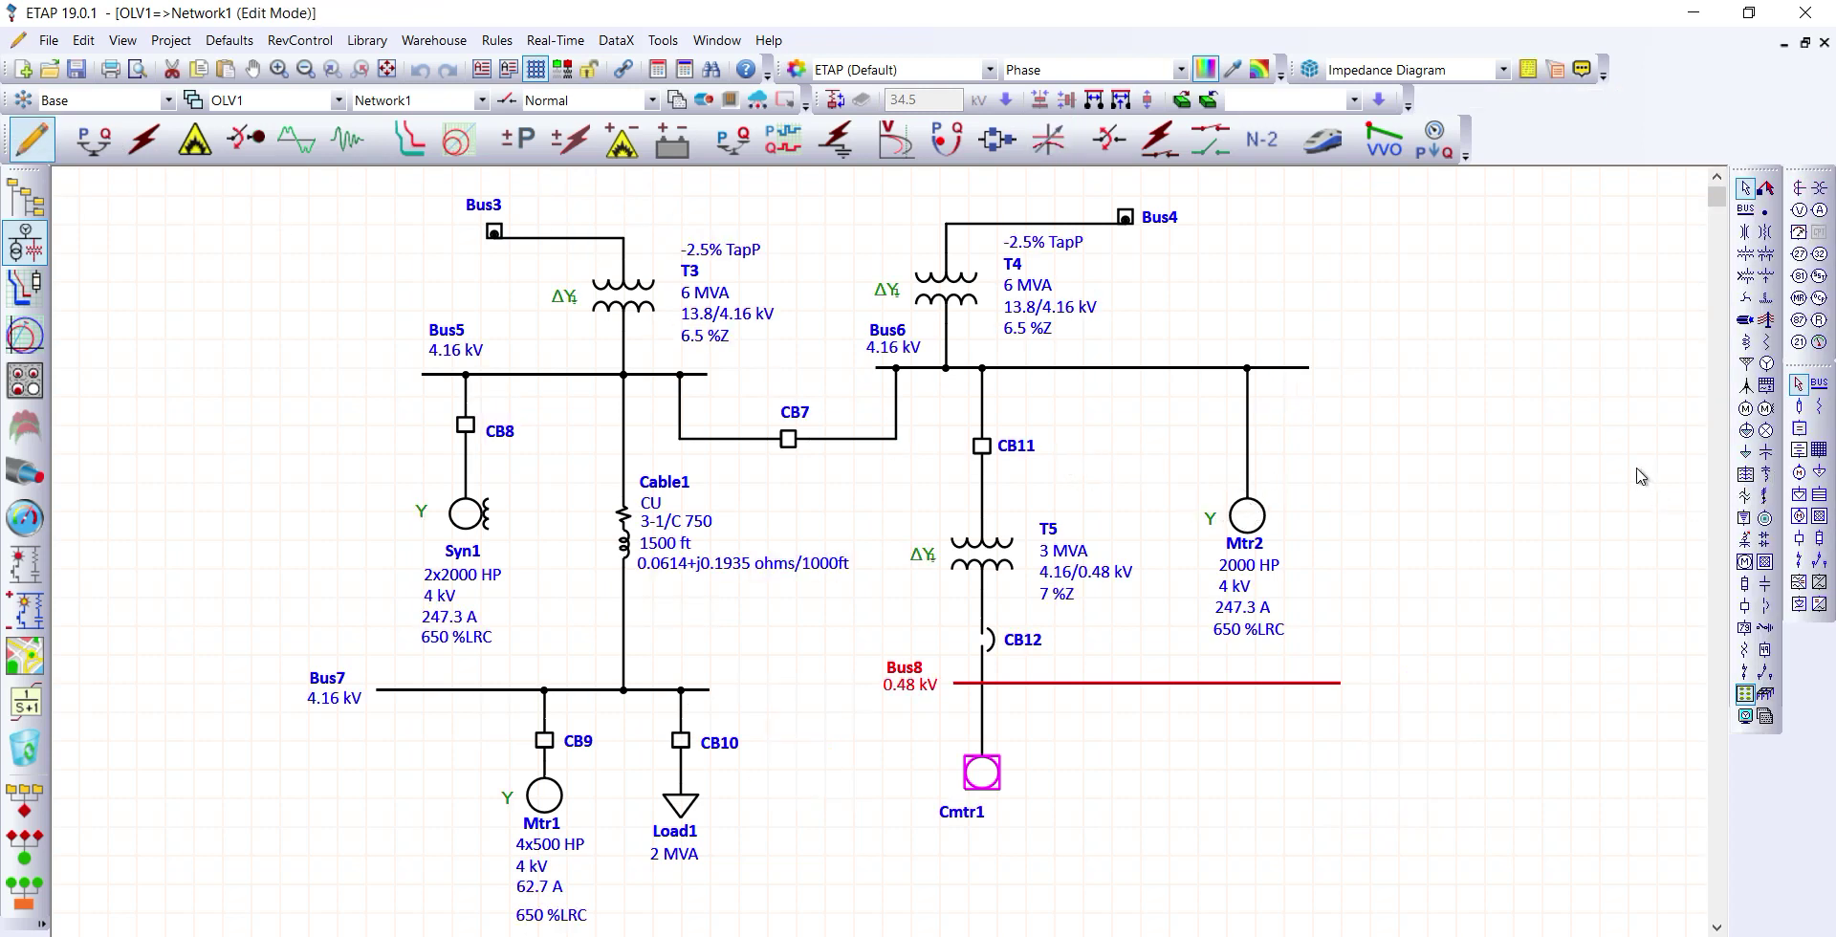
click(1767, 454)
click(402, 776)
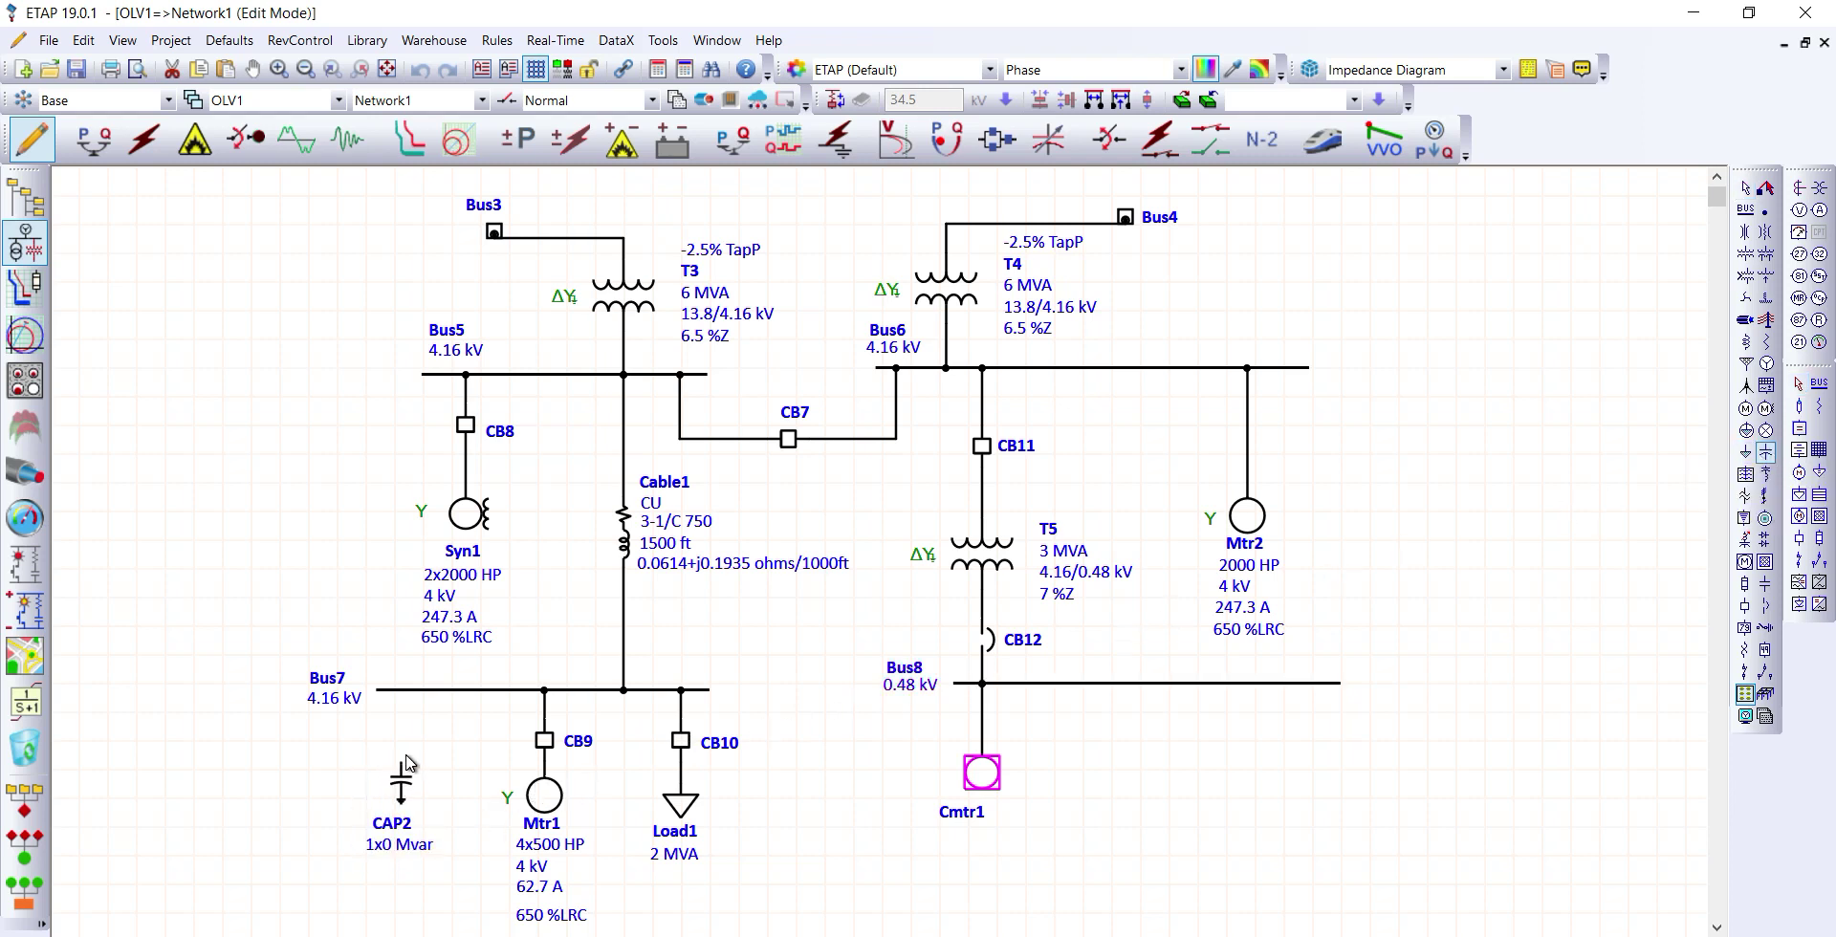
drag(401, 761, 402, 704)
Change the rating units of the Bus7 capacitor to kvar and set its size to 200 kvar per bank.
double_click(416, 851)
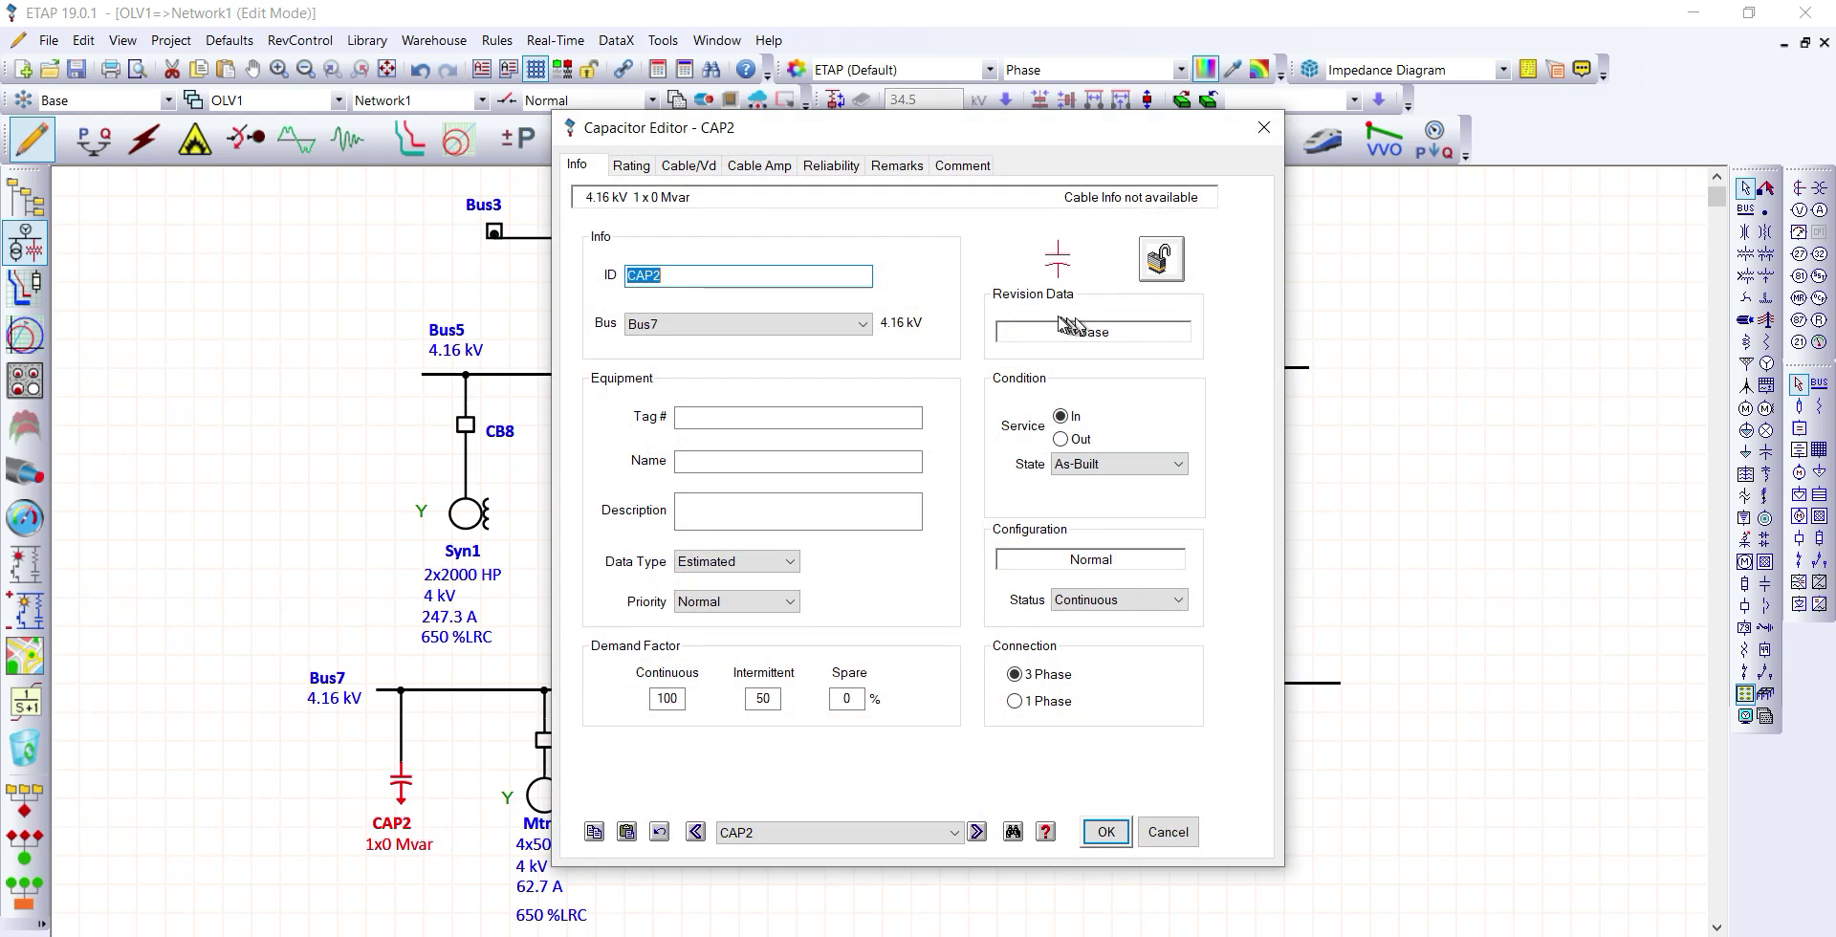
click(641, 170)
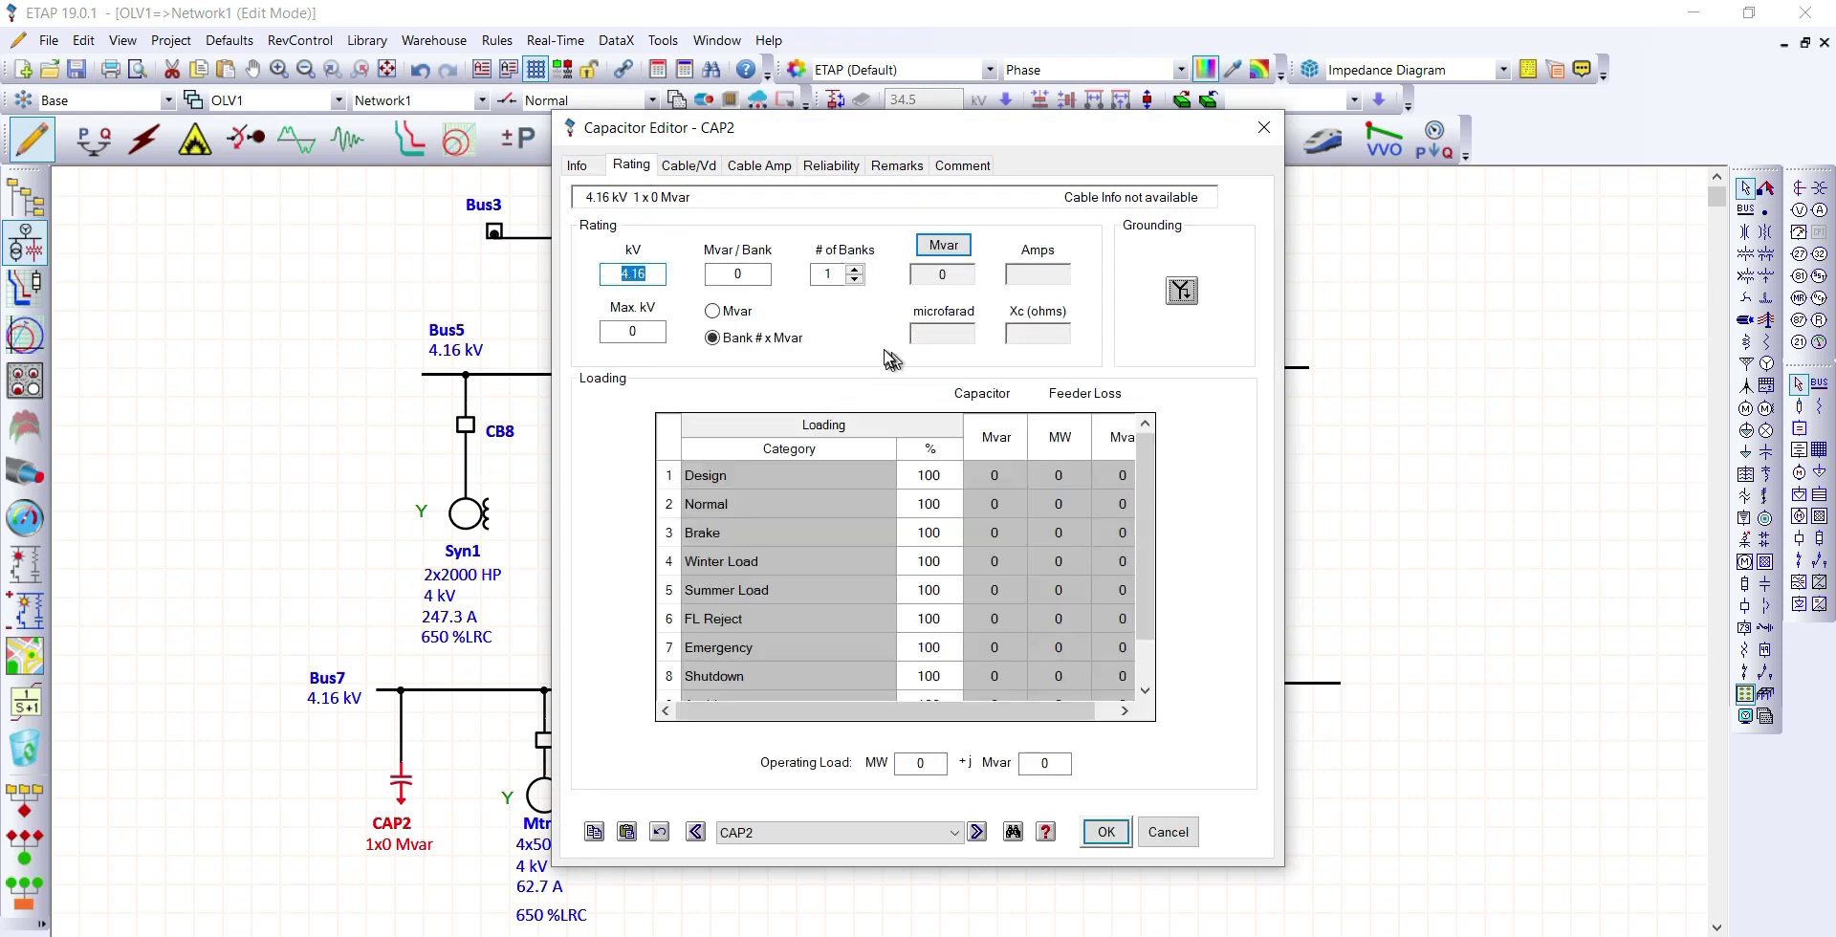
click(734, 273)
text(2)
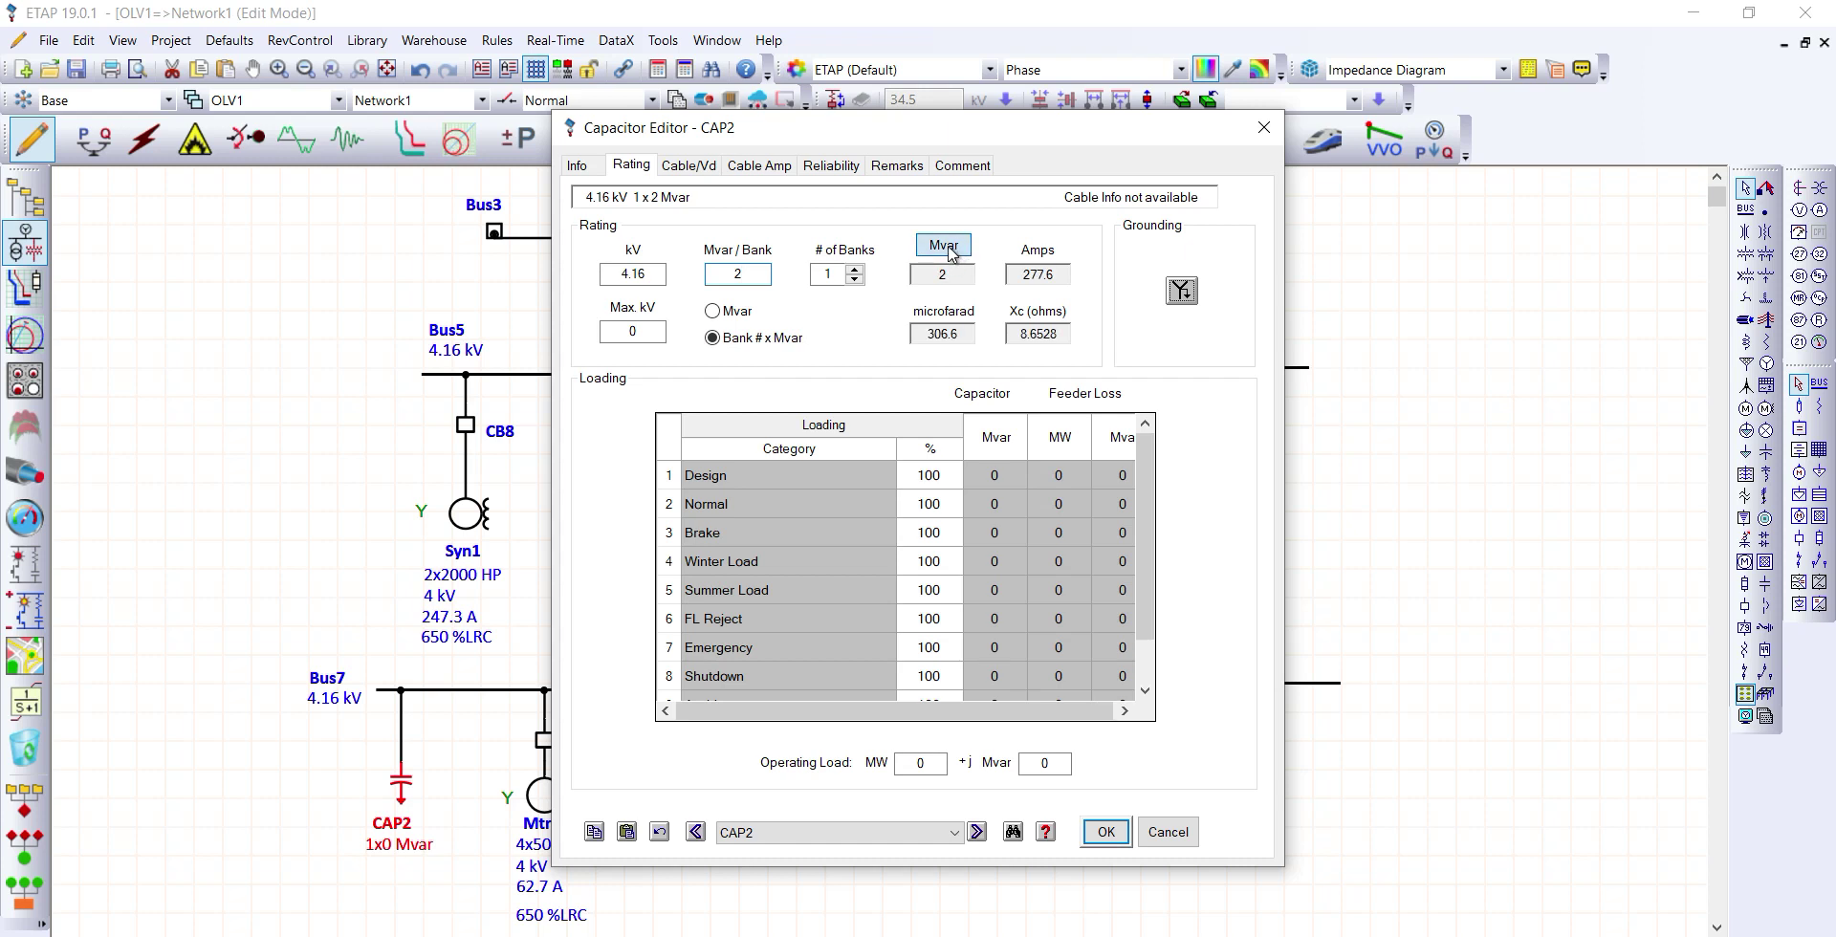
click(940, 251)
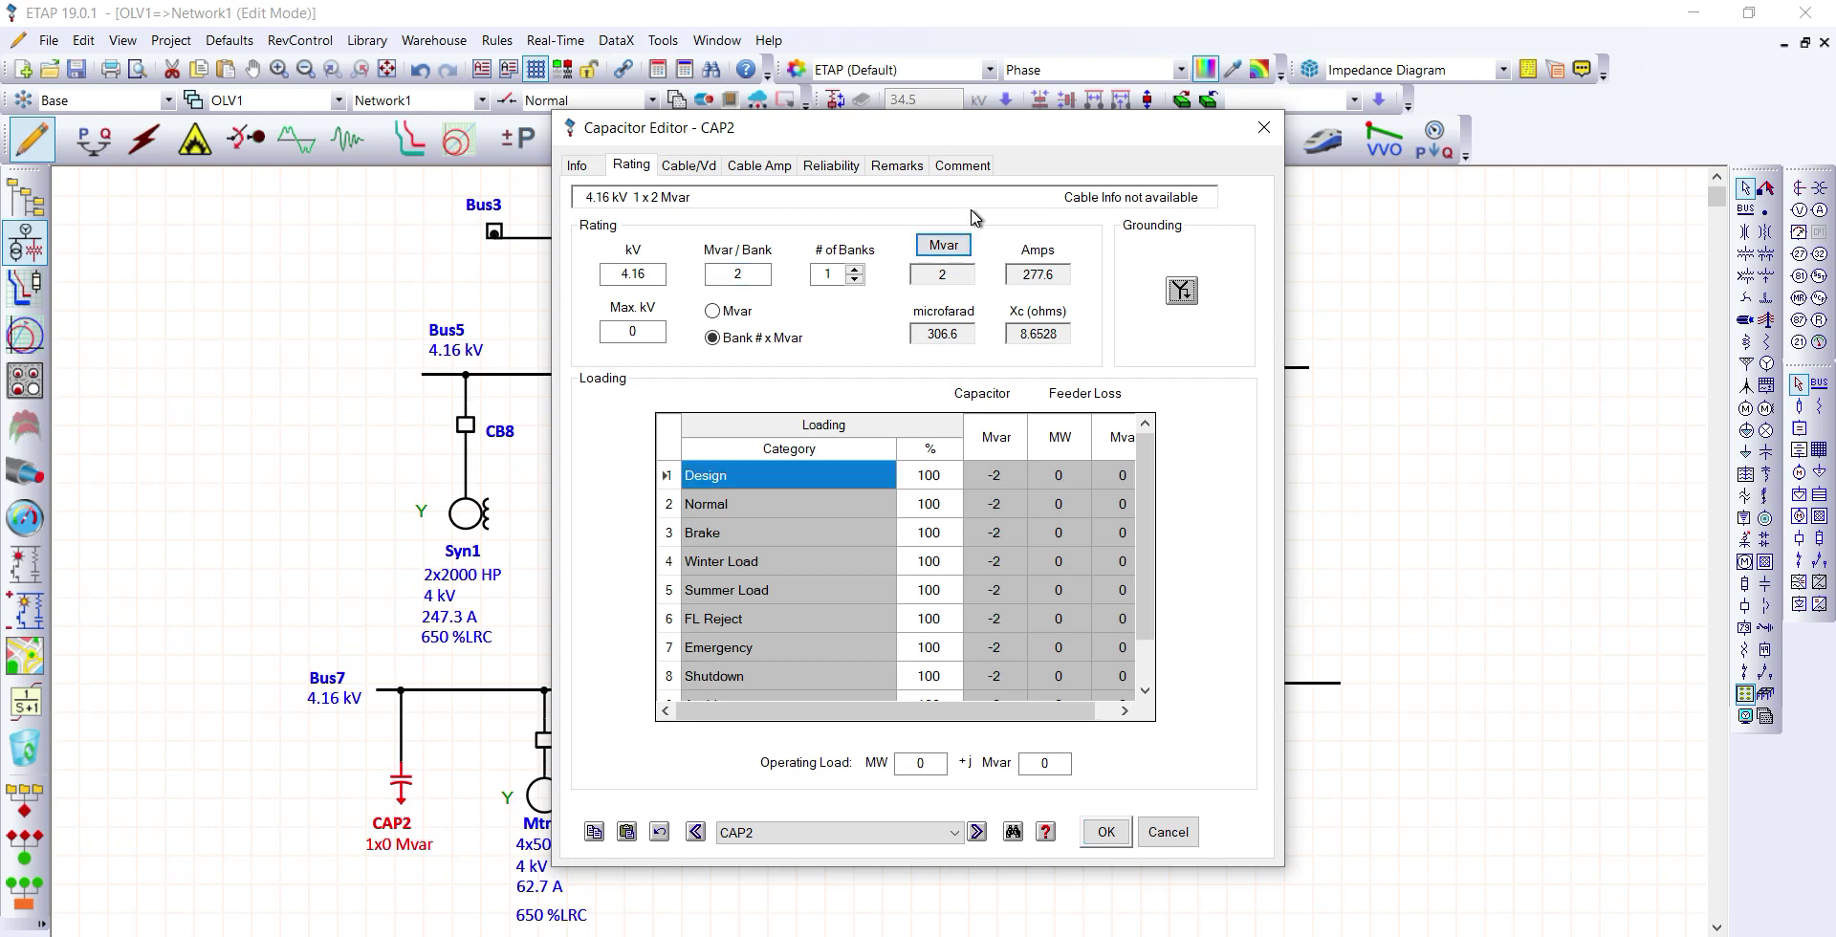
click(953, 250)
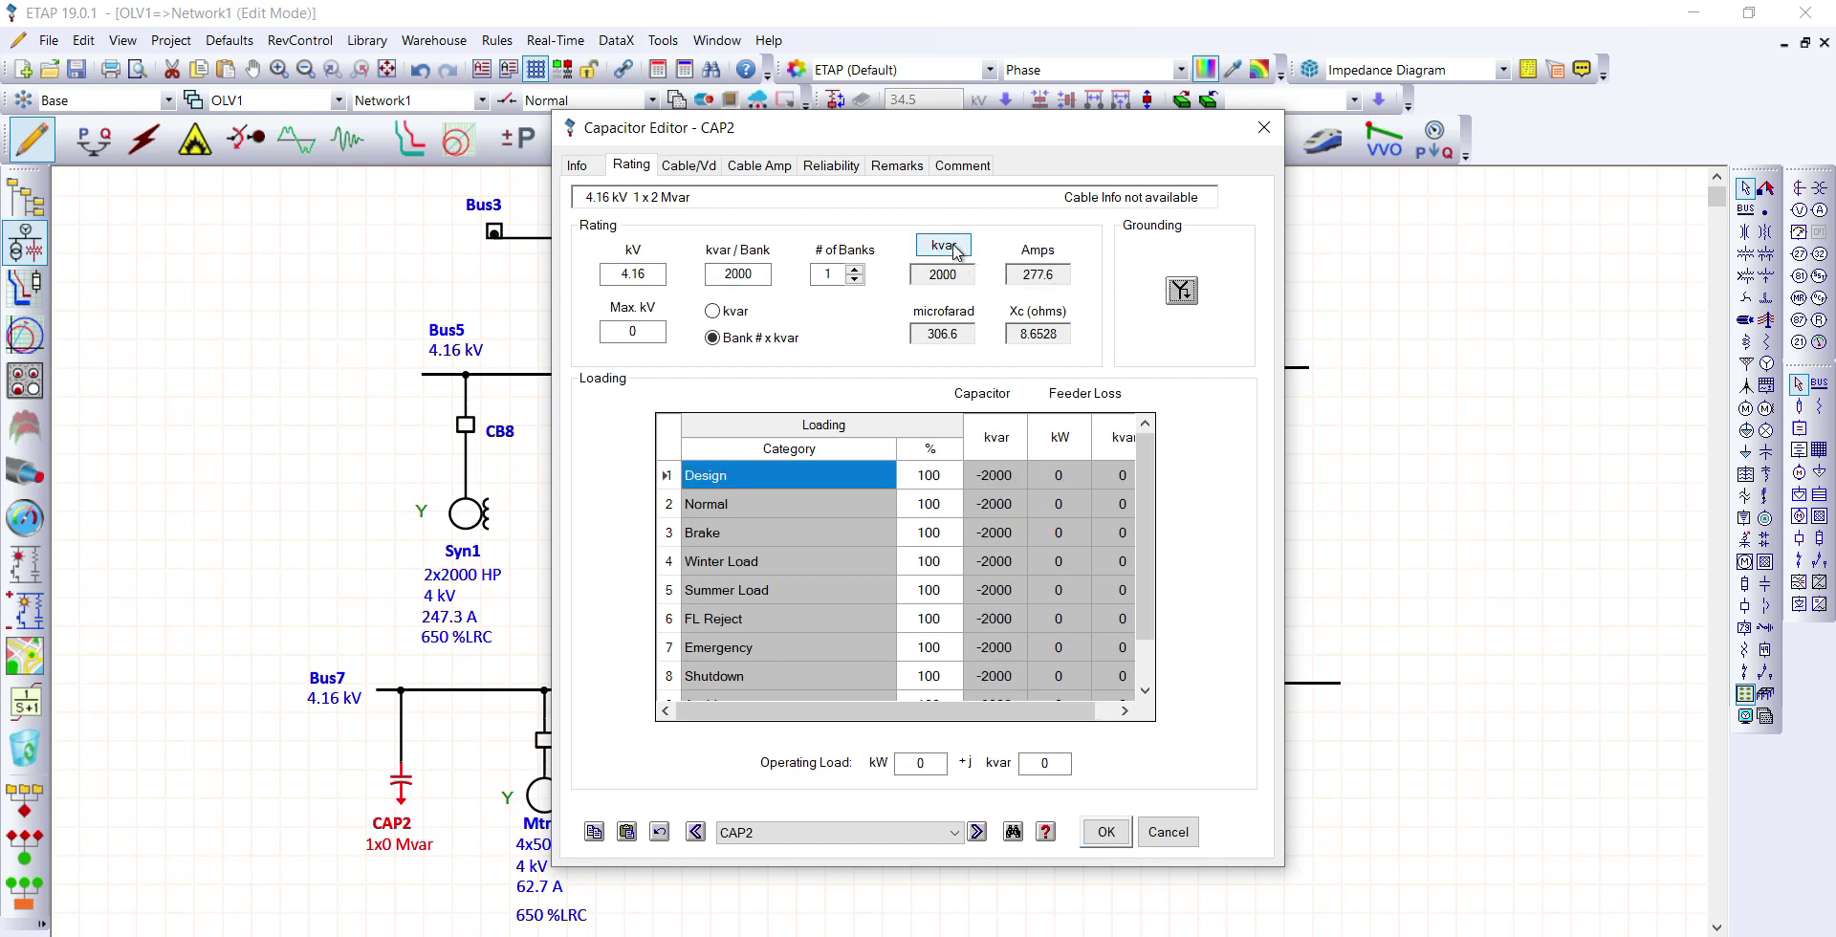
double_click(719, 273)
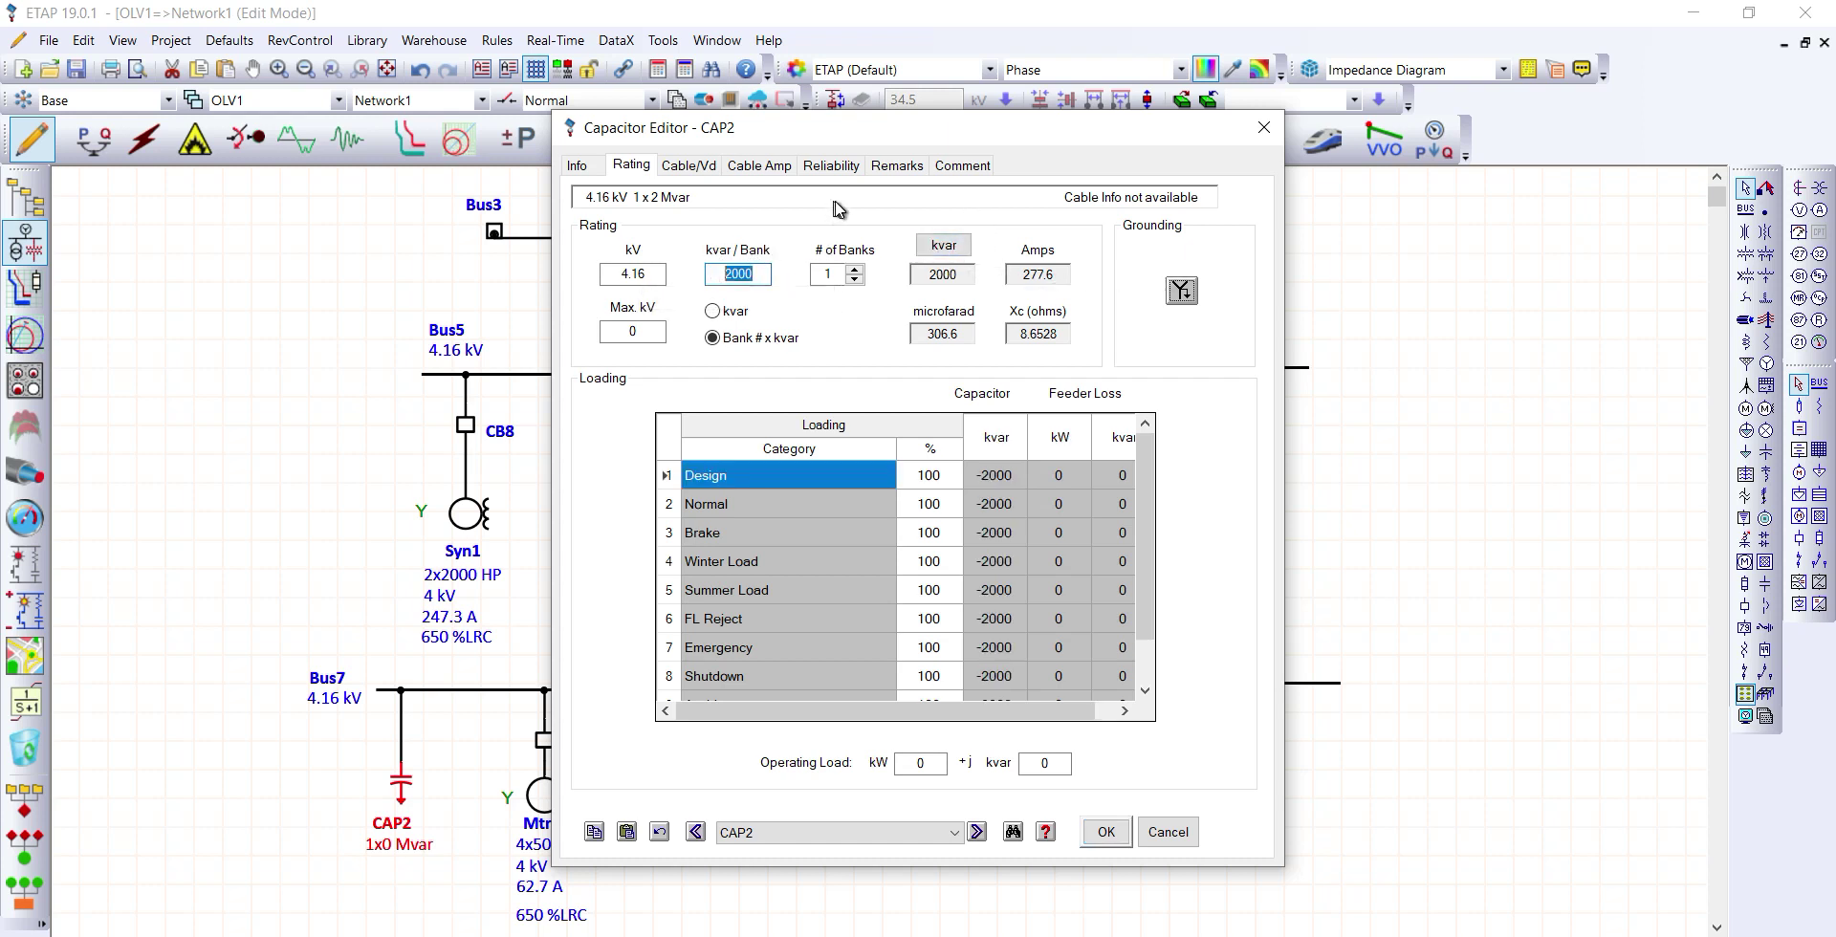
text(200)
Set the Bus7 capacitor to 8 banks with a maximum voltage of 4.16 kV and accept the rating.
click(855, 270)
click(856, 269)
click(856, 269)
click(855, 269)
click(856, 270)
click(855, 270)
click(856, 272)
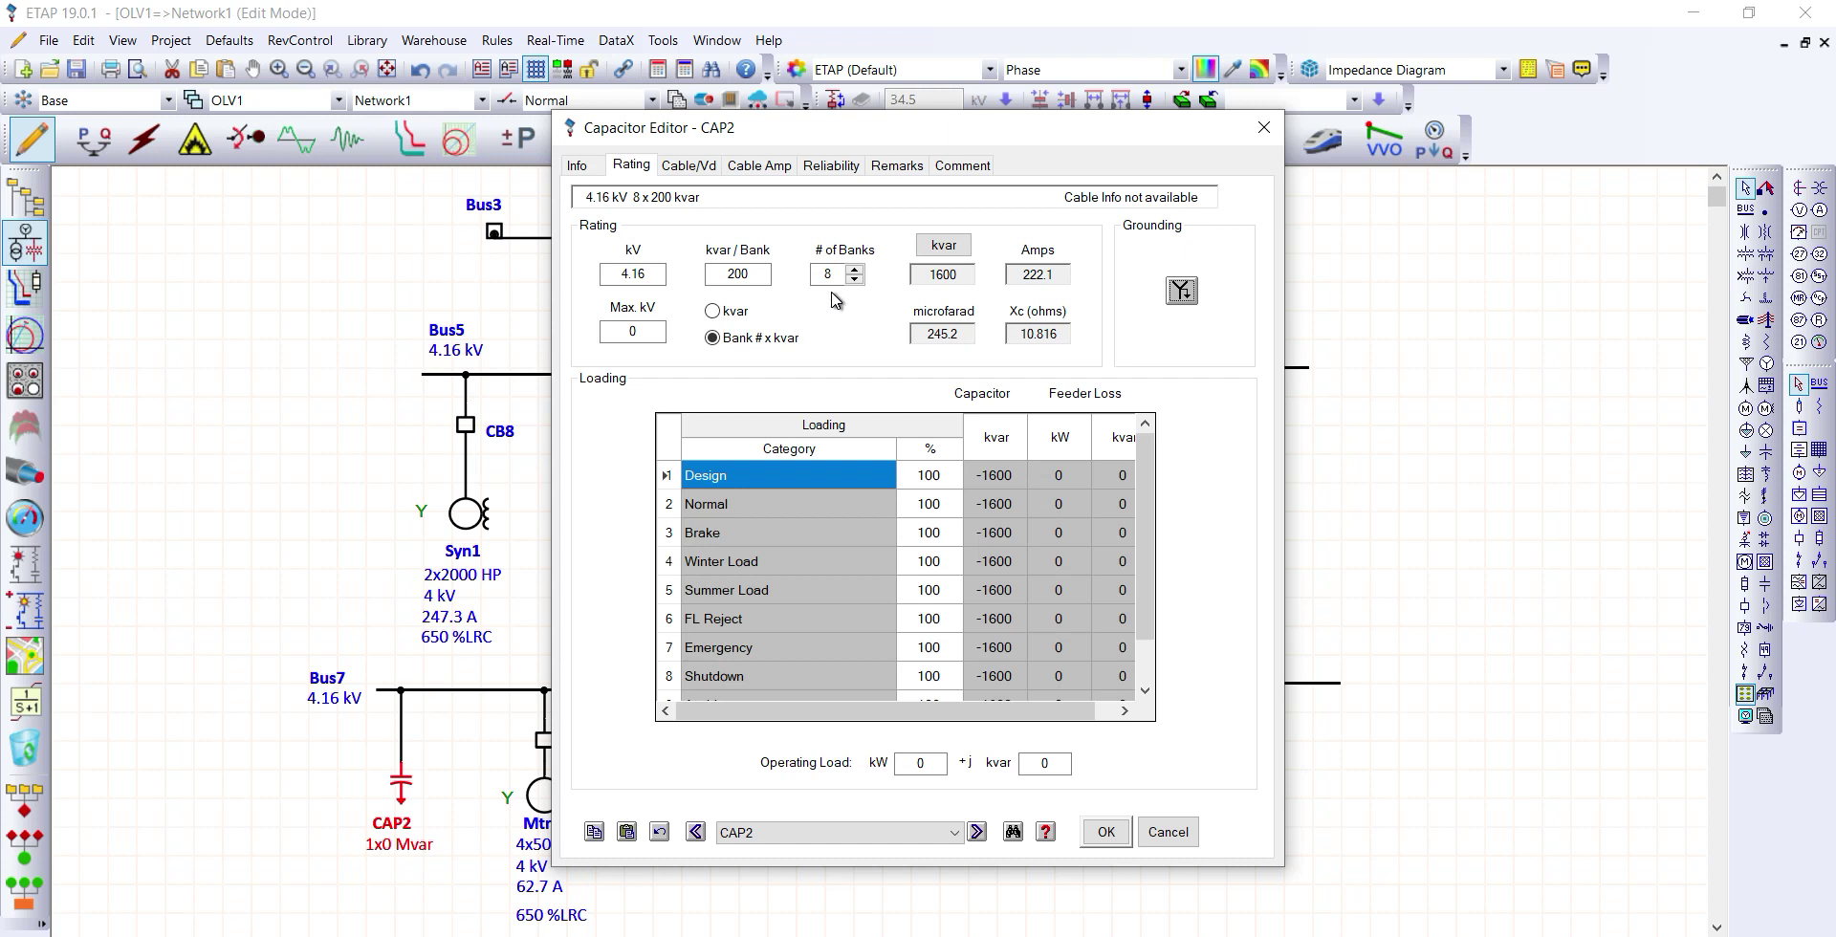
double_click(639, 331)
text(4.16)
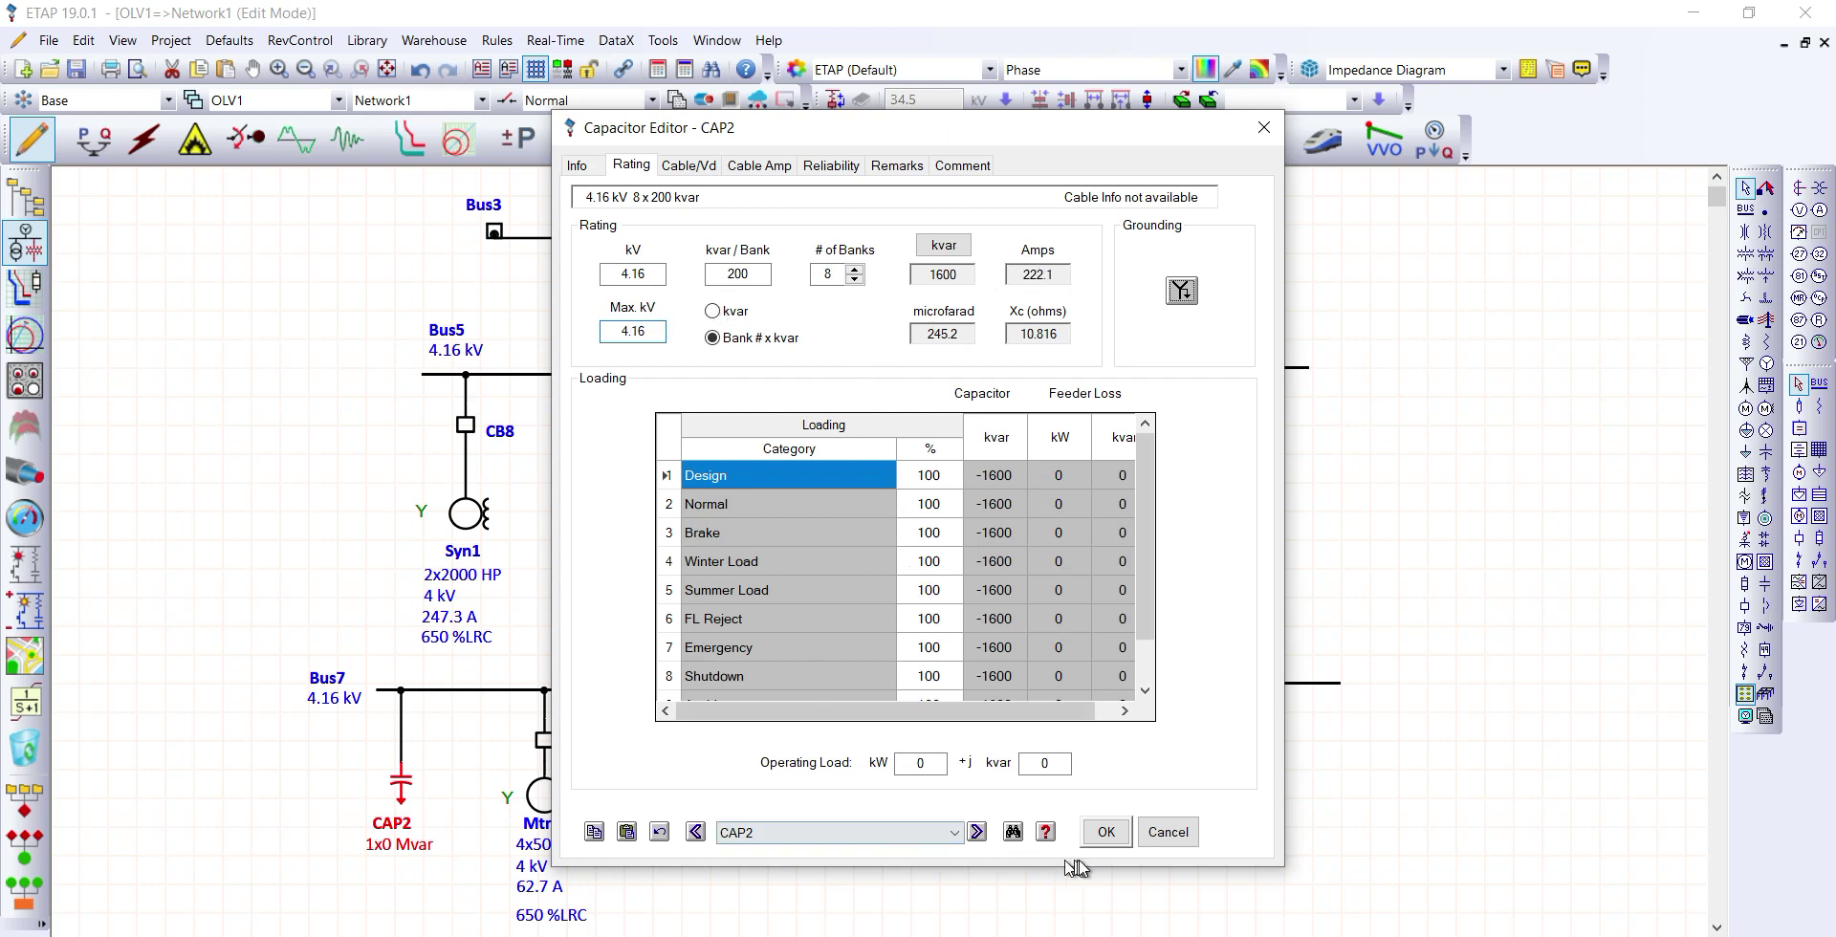
click(1105, 834)
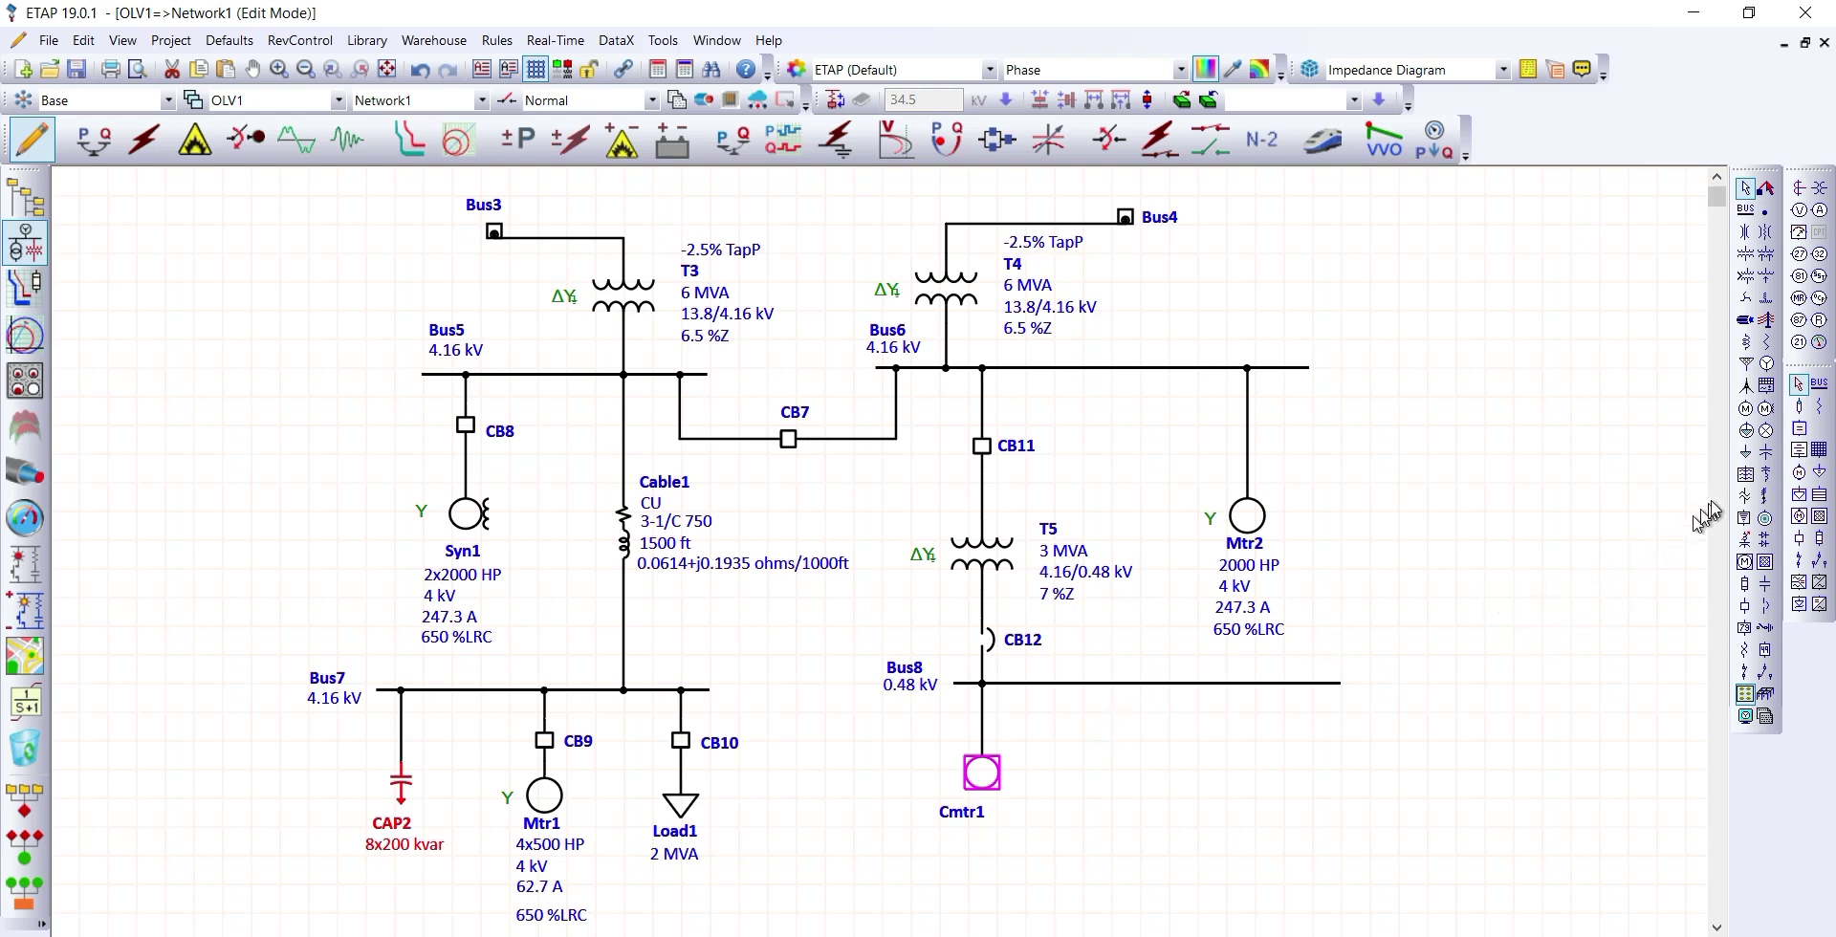
Place a second capacitor below the extended part of Bus8 and connect it to the bus.
click(1766, 455)
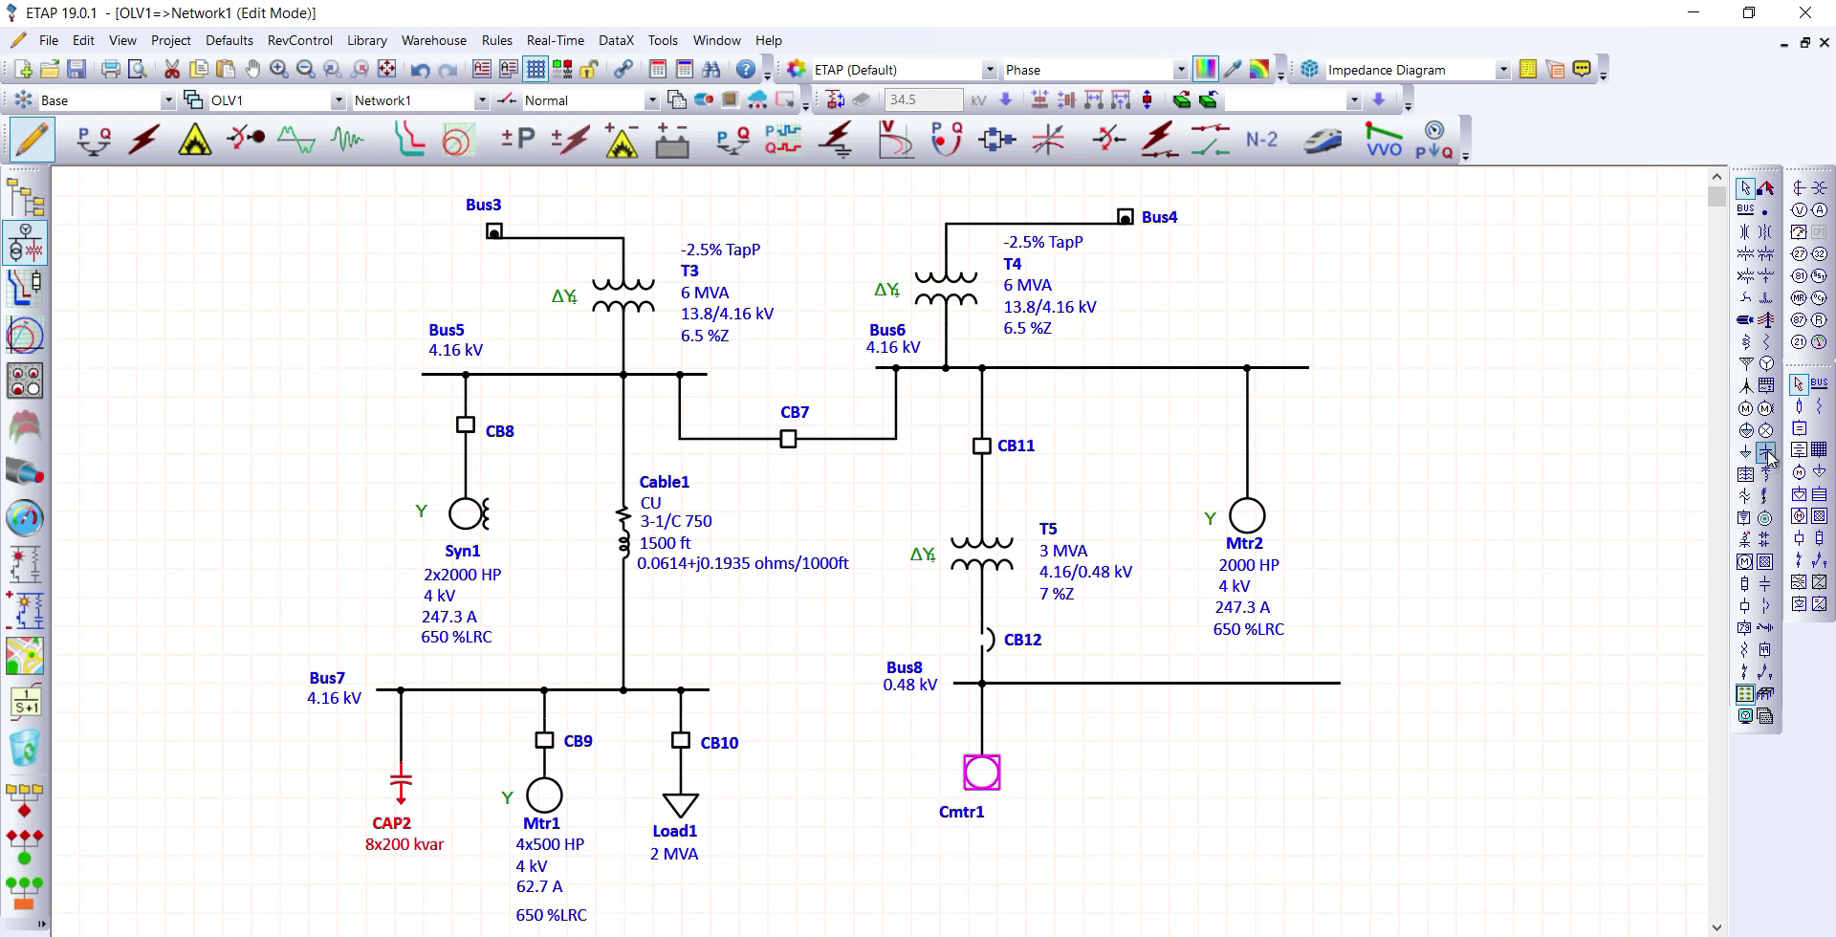
click(1162, 757)
drag(1162, 757, 1160, 682)
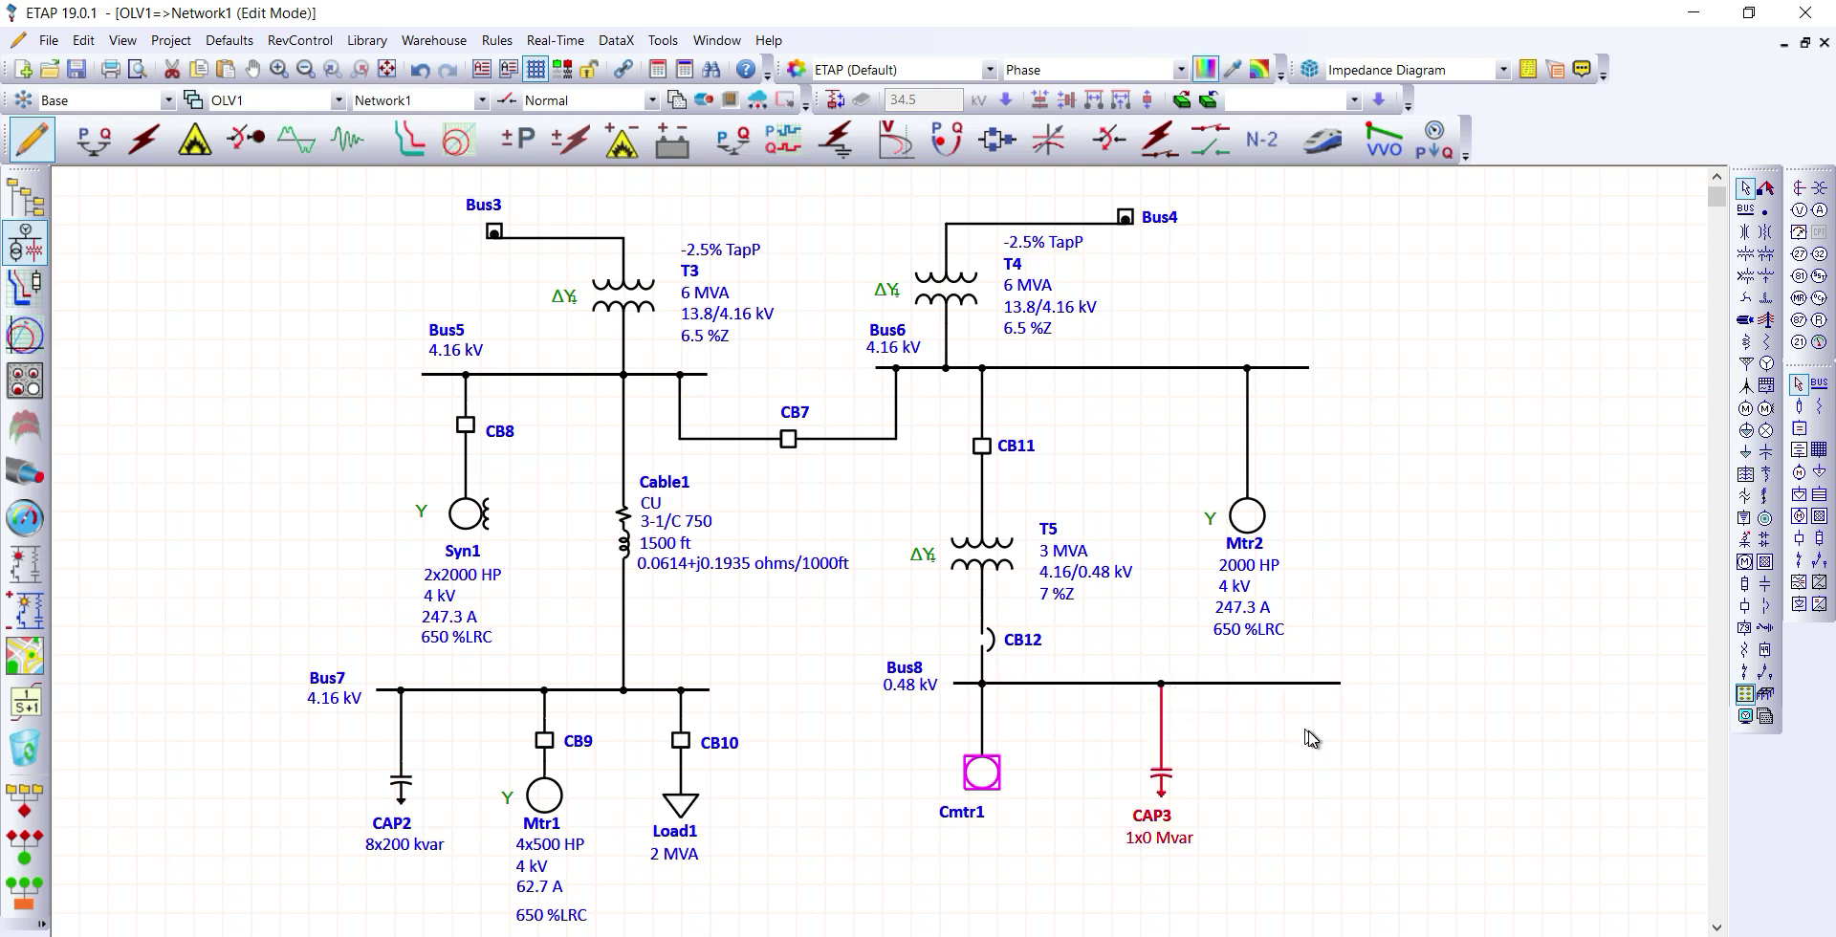
Change the rating units of the Bus8 capacitor to kvar and set its size to 100 kvar per bank.
double_click(1160, 811)
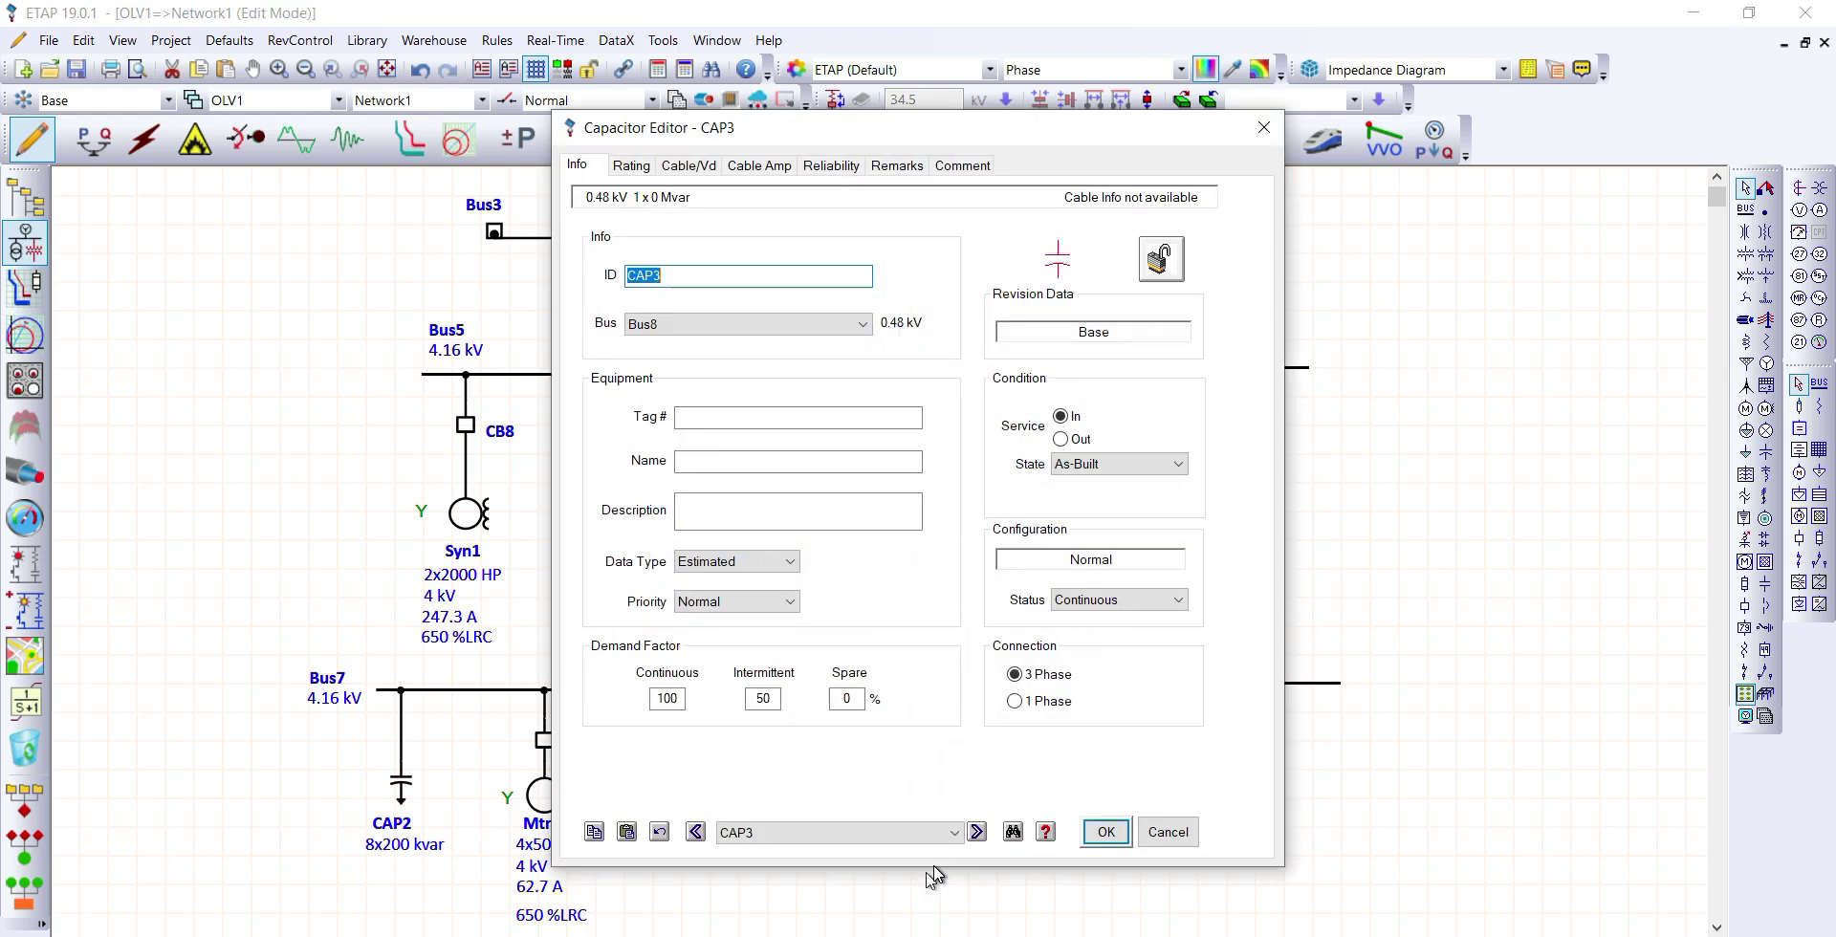
click(639, 168)
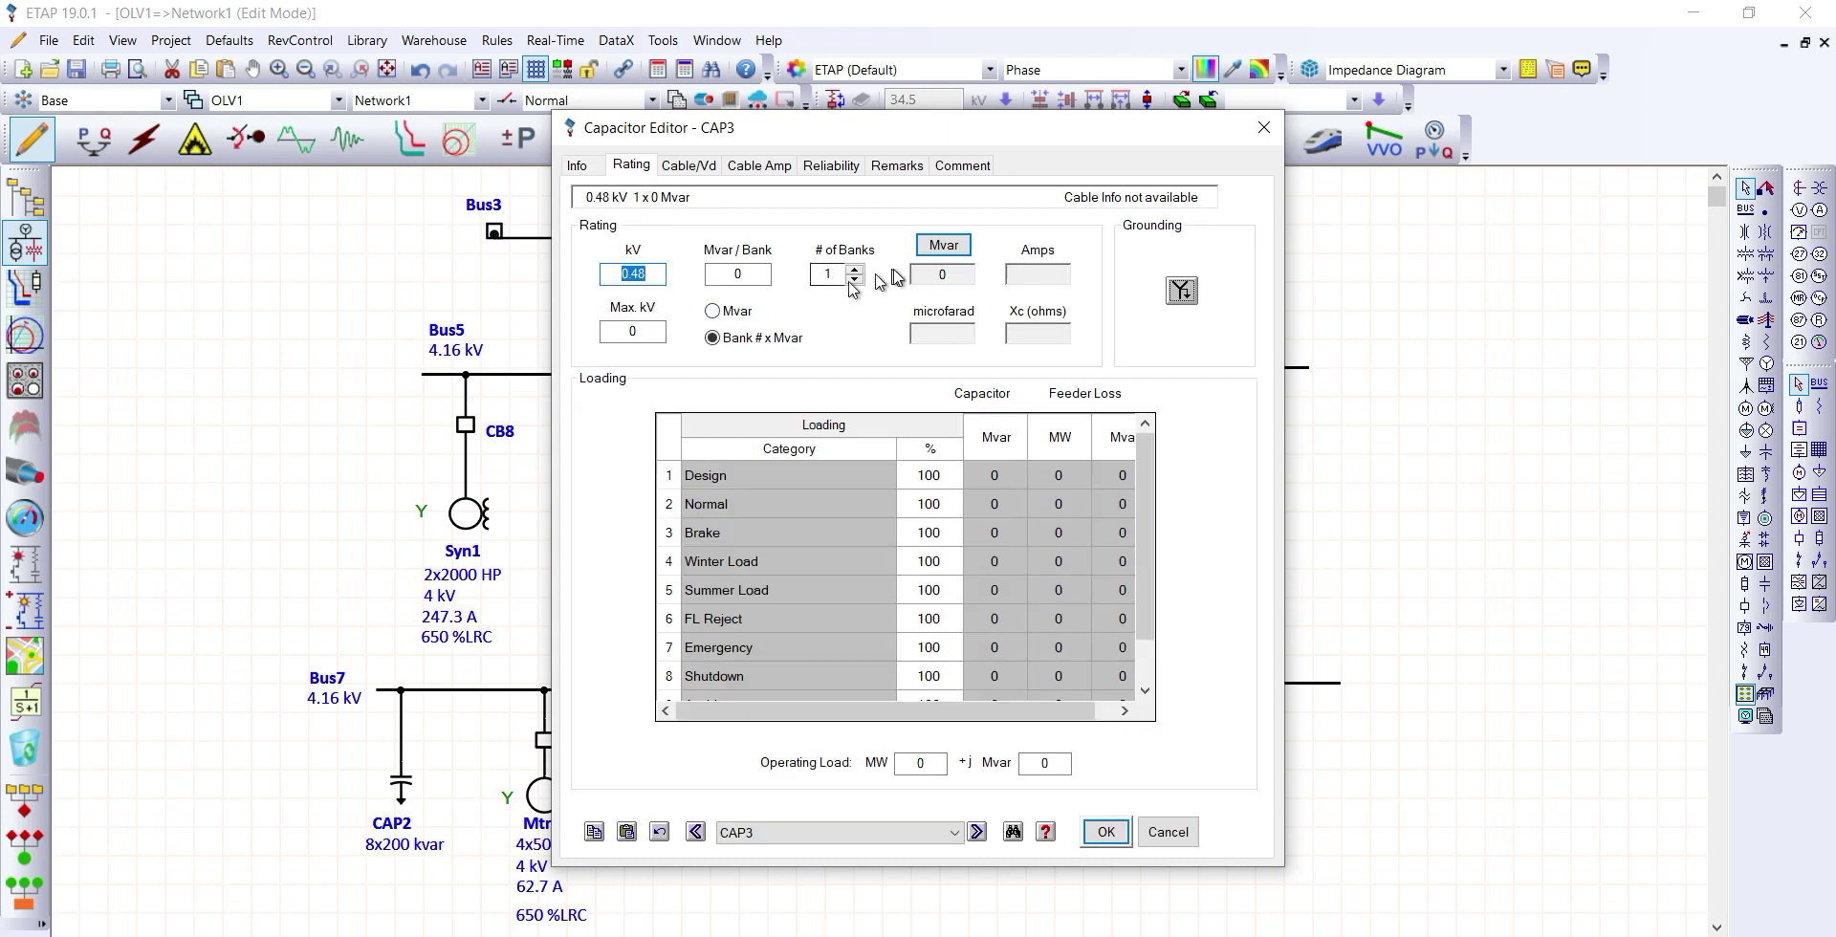
click(941, 247)
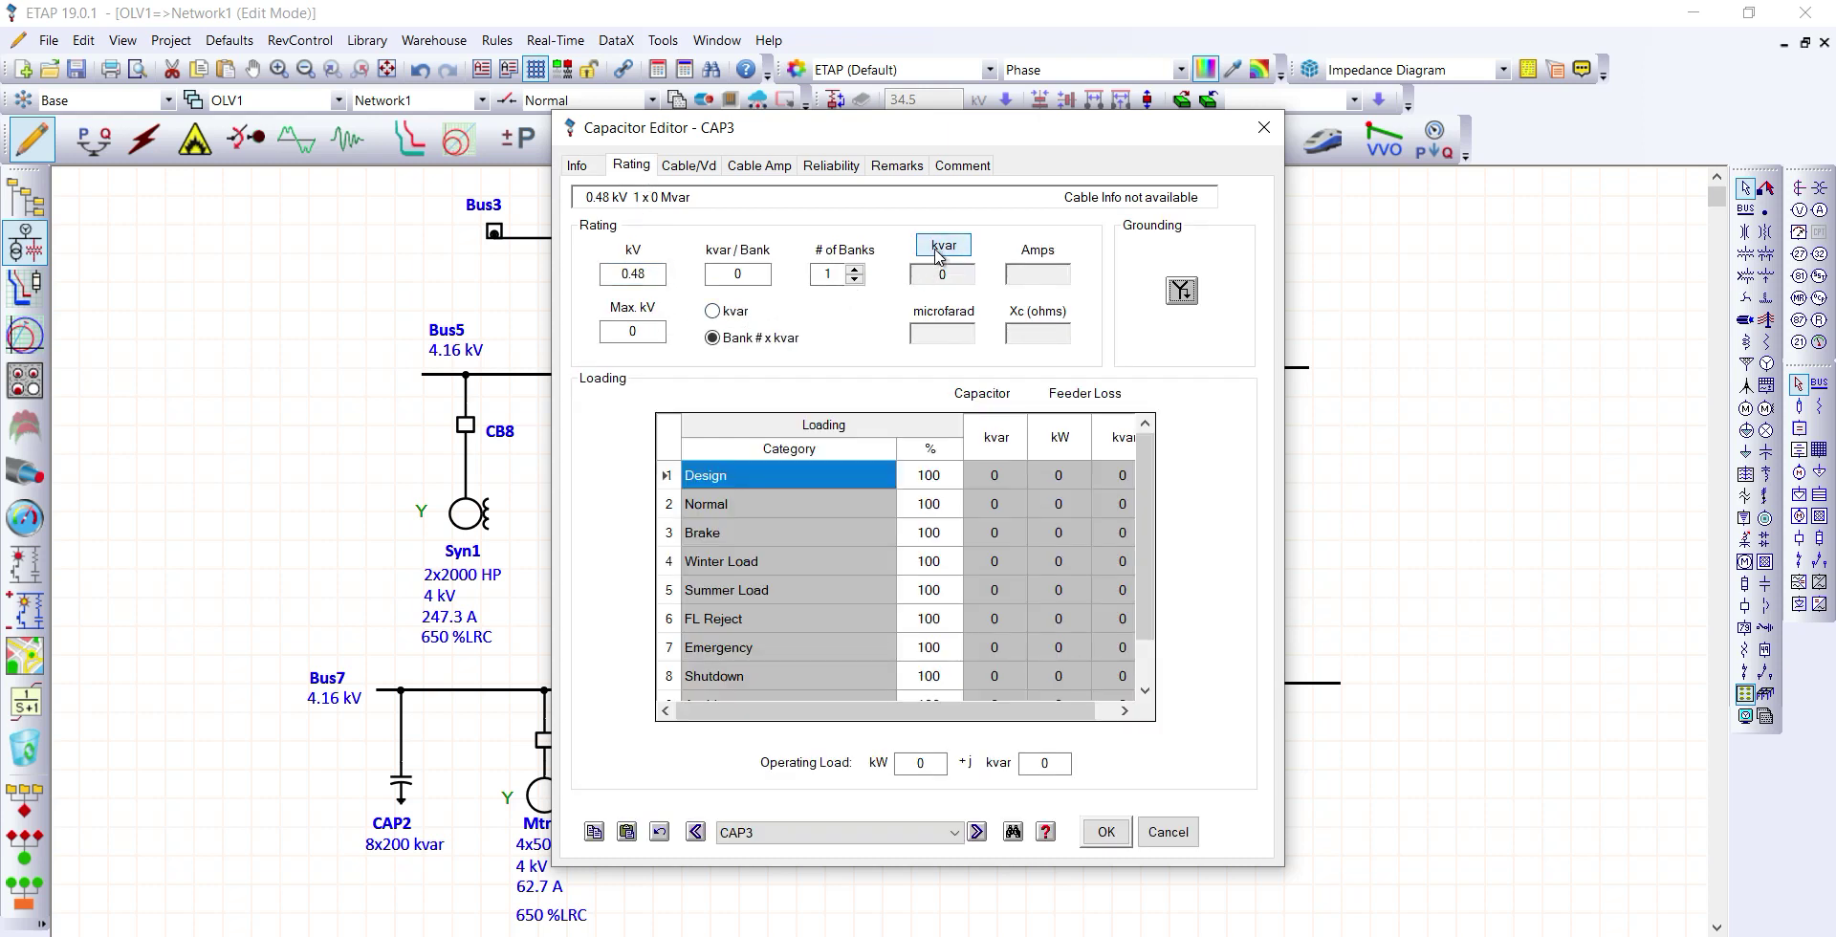
double_click(743, 275)
text(100)
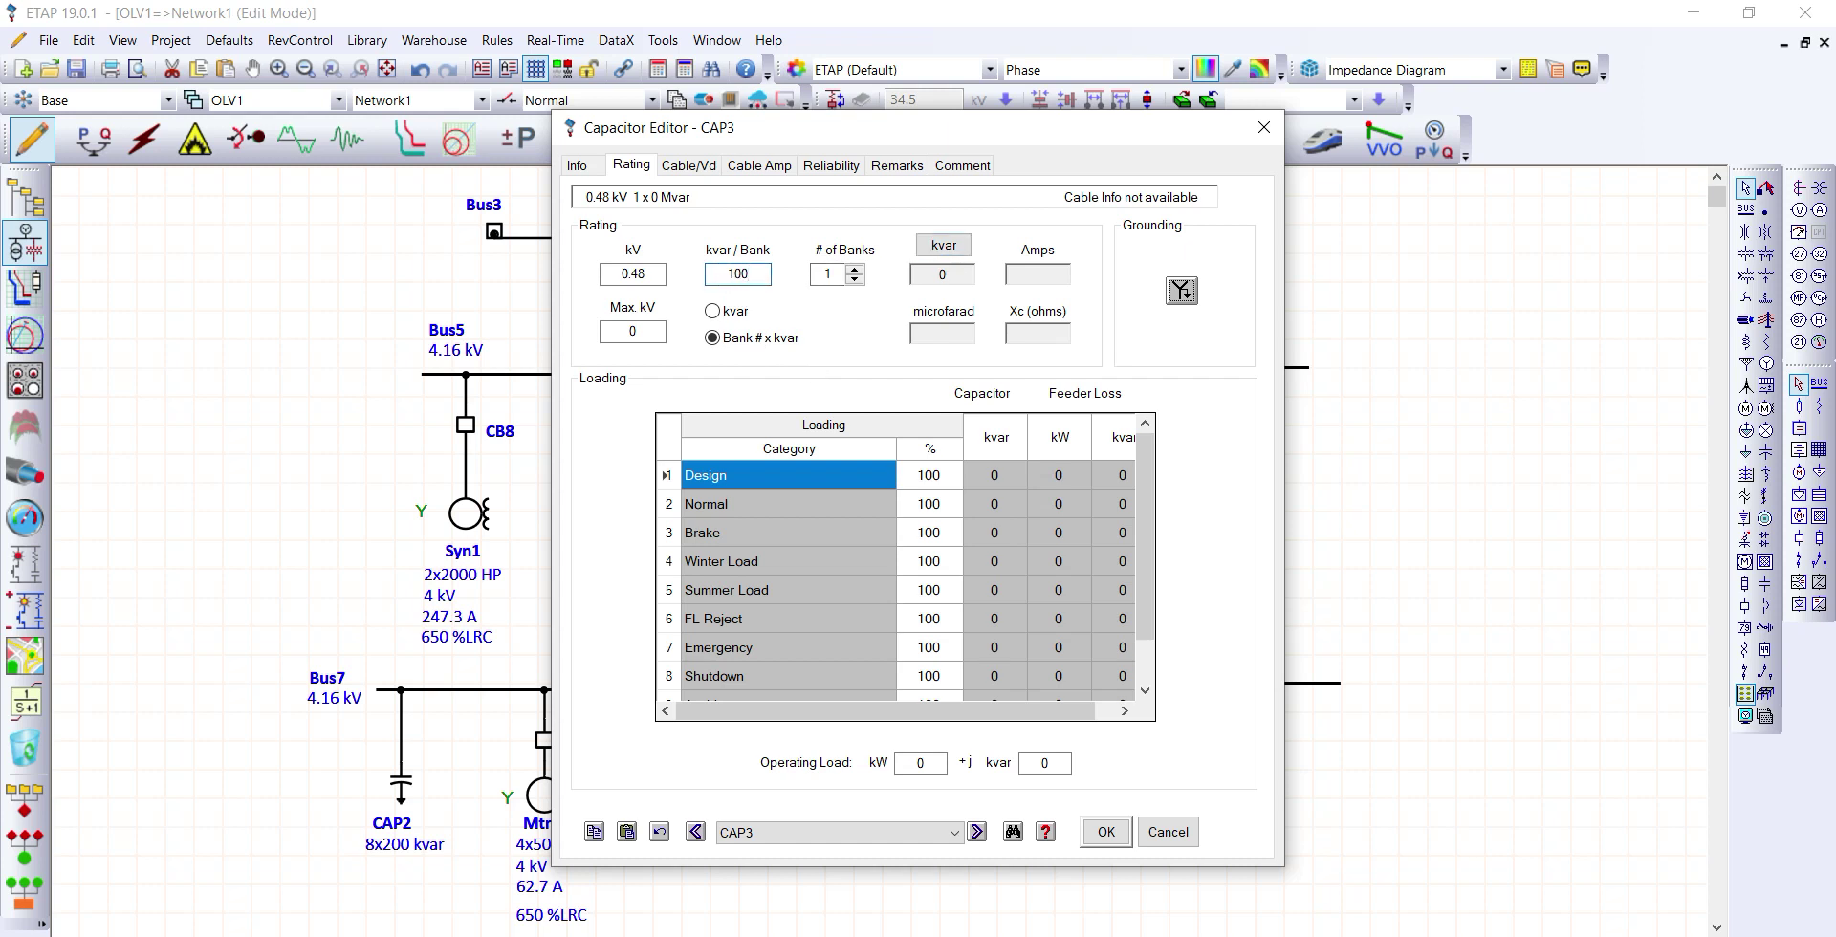
Set the Bus8 capacitor to 6 banks with a maximum voltage of 0.48 kV and accept the rating.
click(816, 274)
click(854, 270)
click(854, 271)
click(854, 270)
click(854, 271)
click(854, 270)
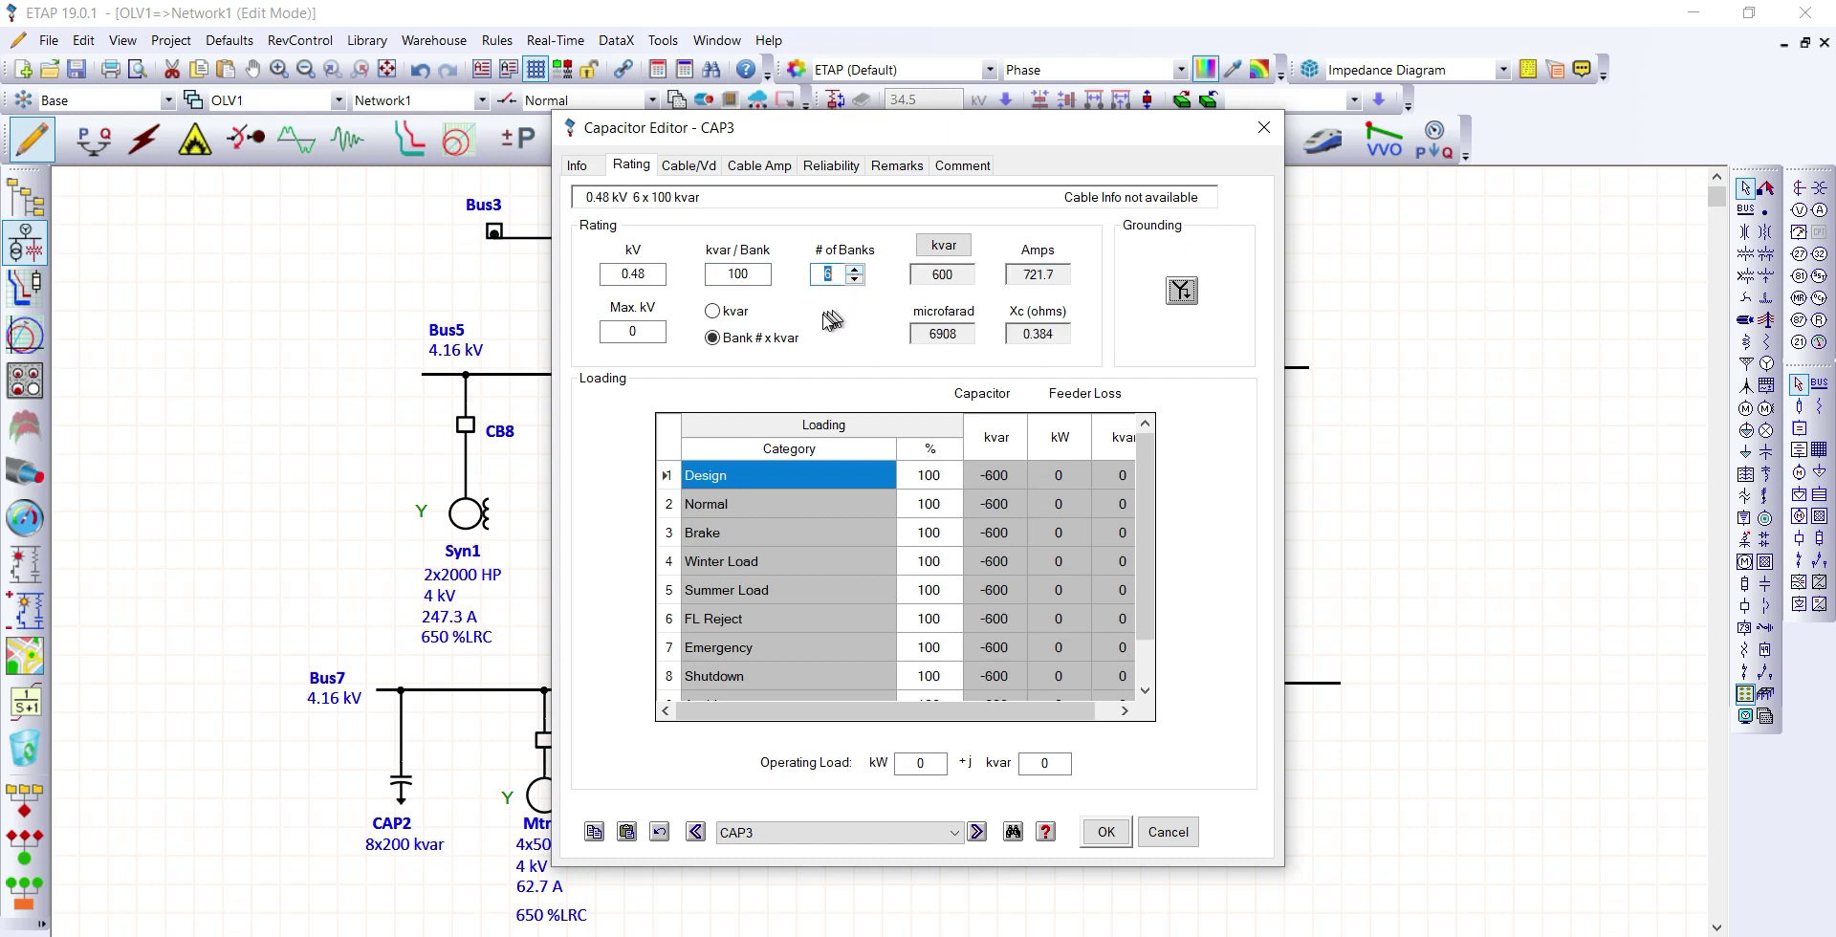
click(631, 332)
text(0.48)
click(815, 357)
click(1106, 832)
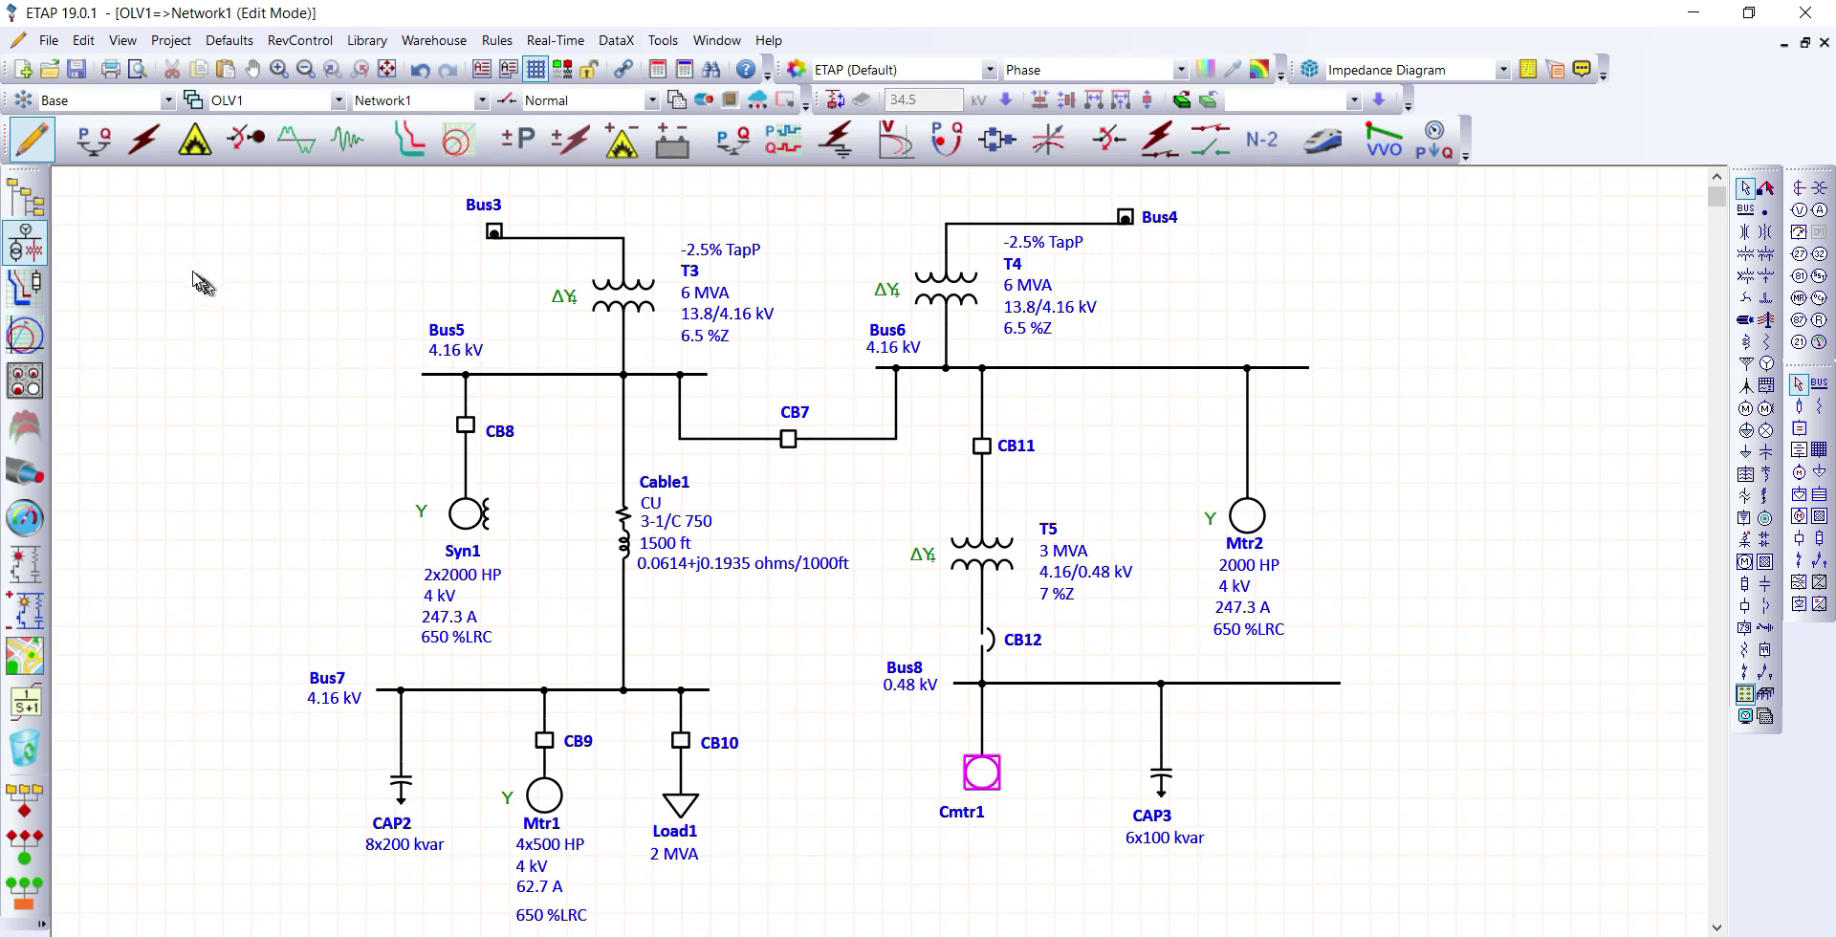
Switch to Load Flow Analysis and run the load flow with the capacitors on Bus7 and Bus8 in service.
click(92, 151)
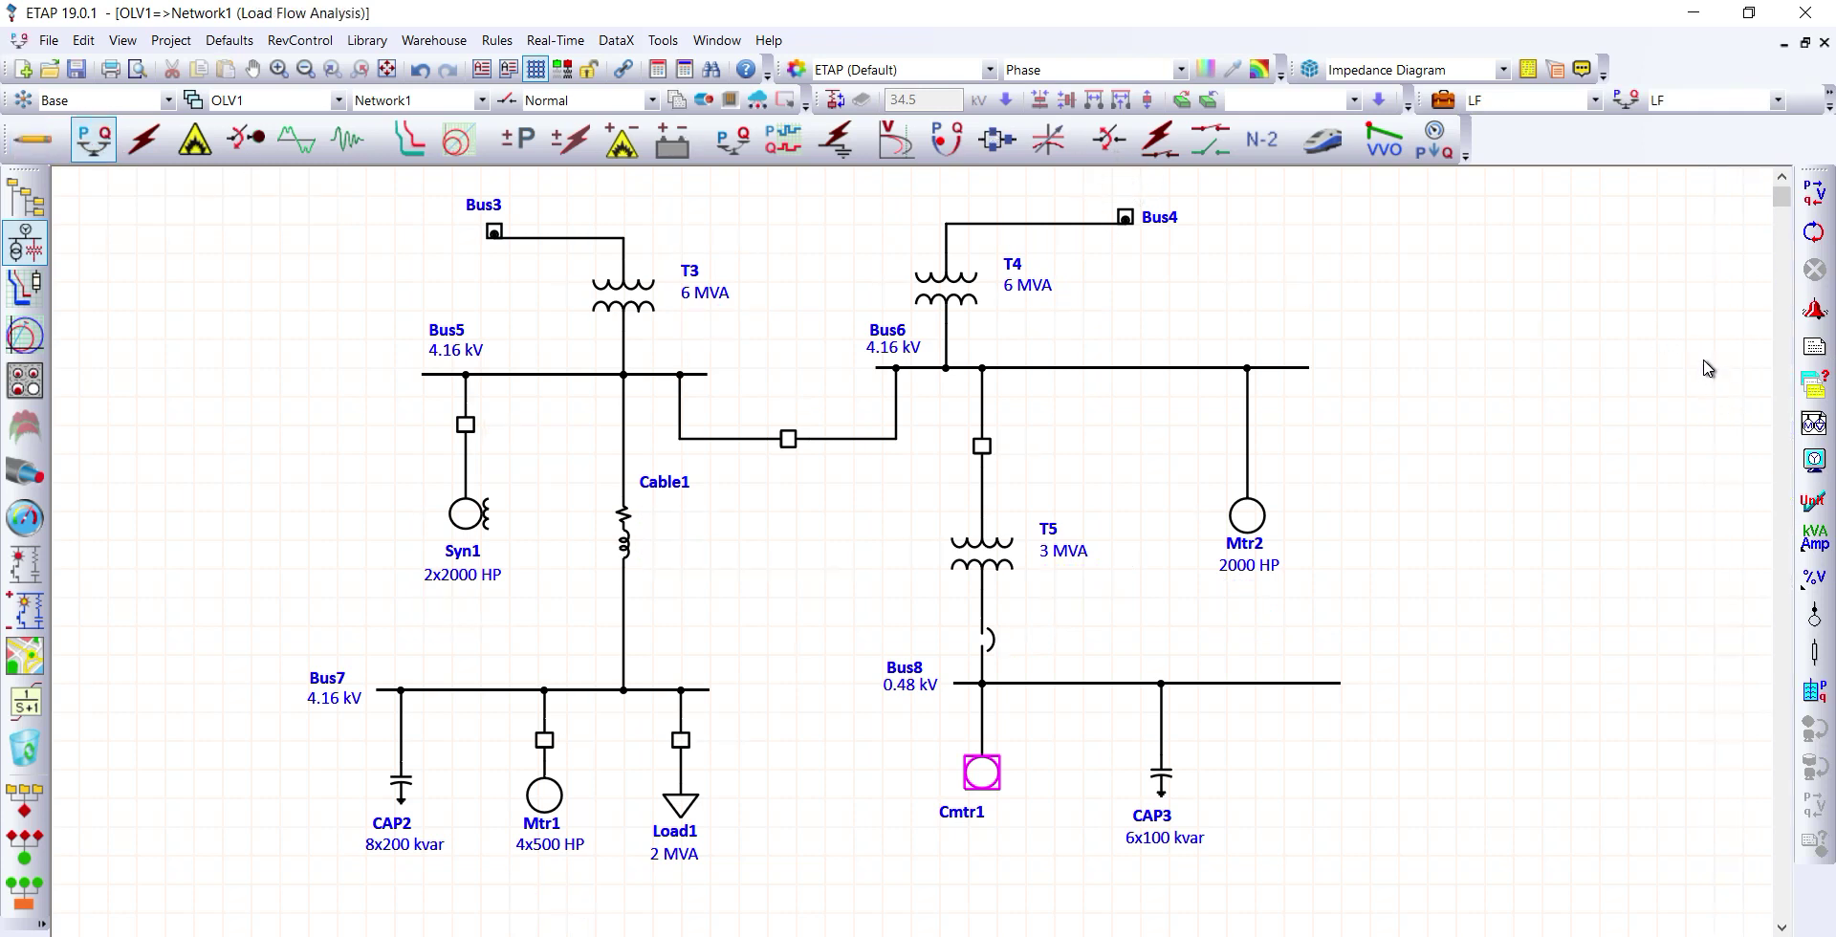
click(1809, 201)
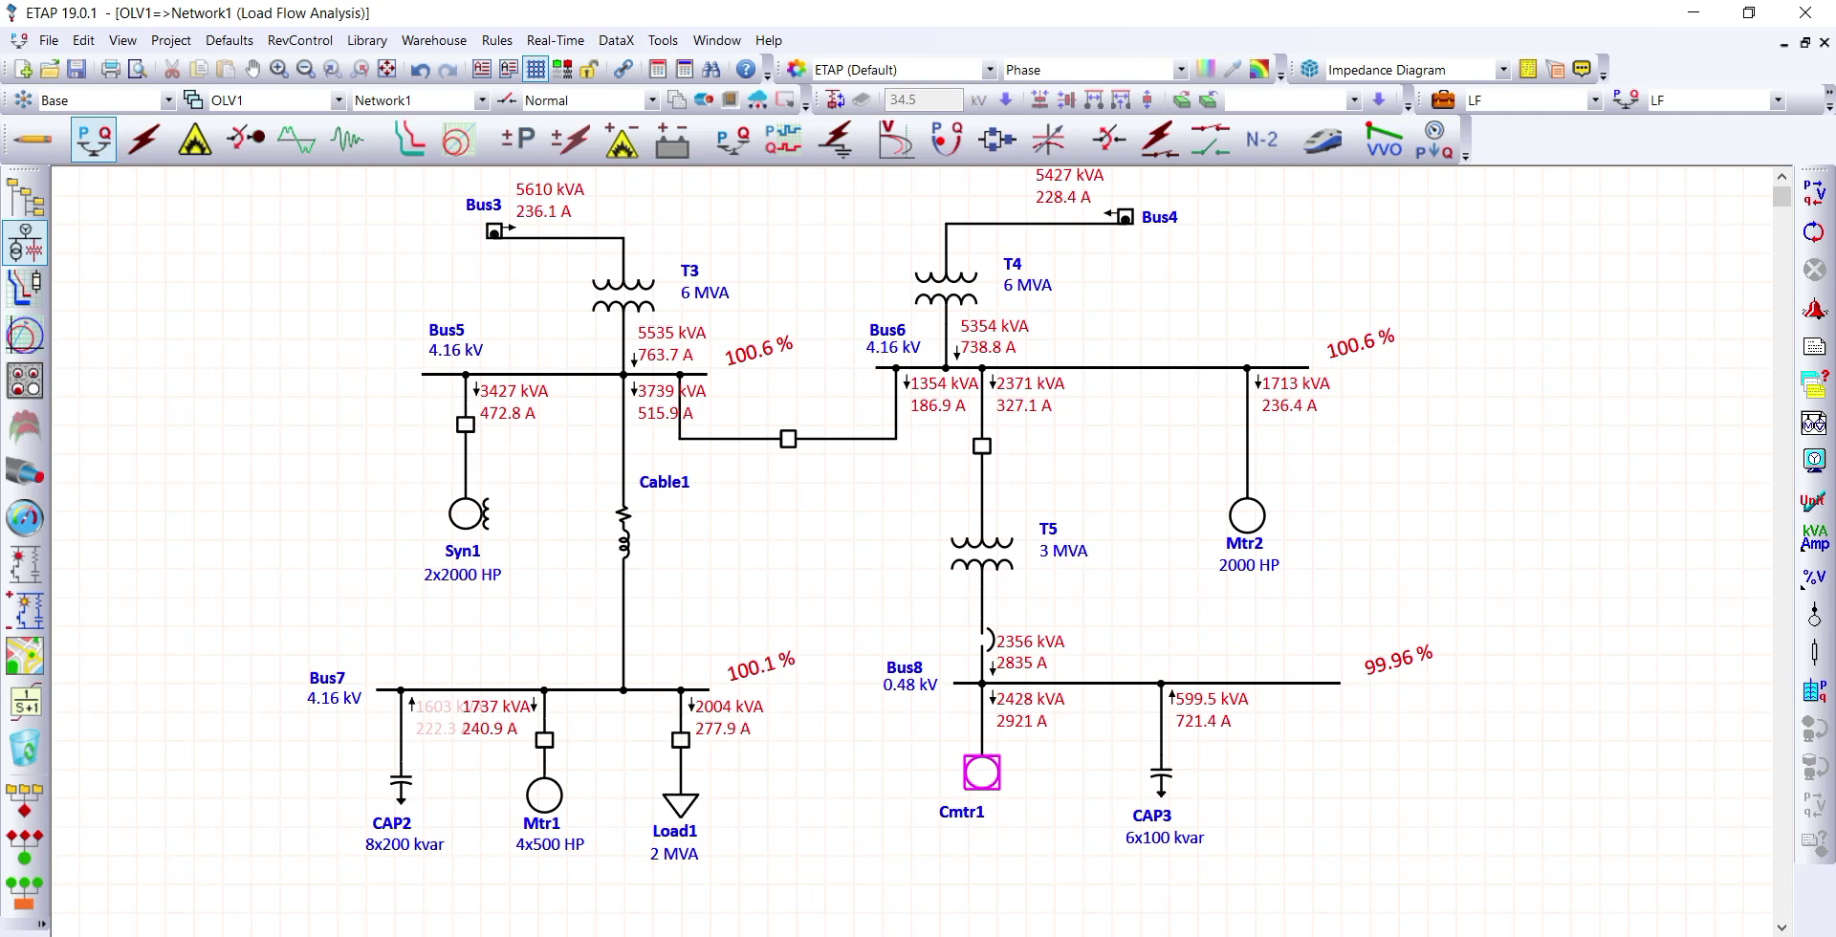
click(1815, 423)
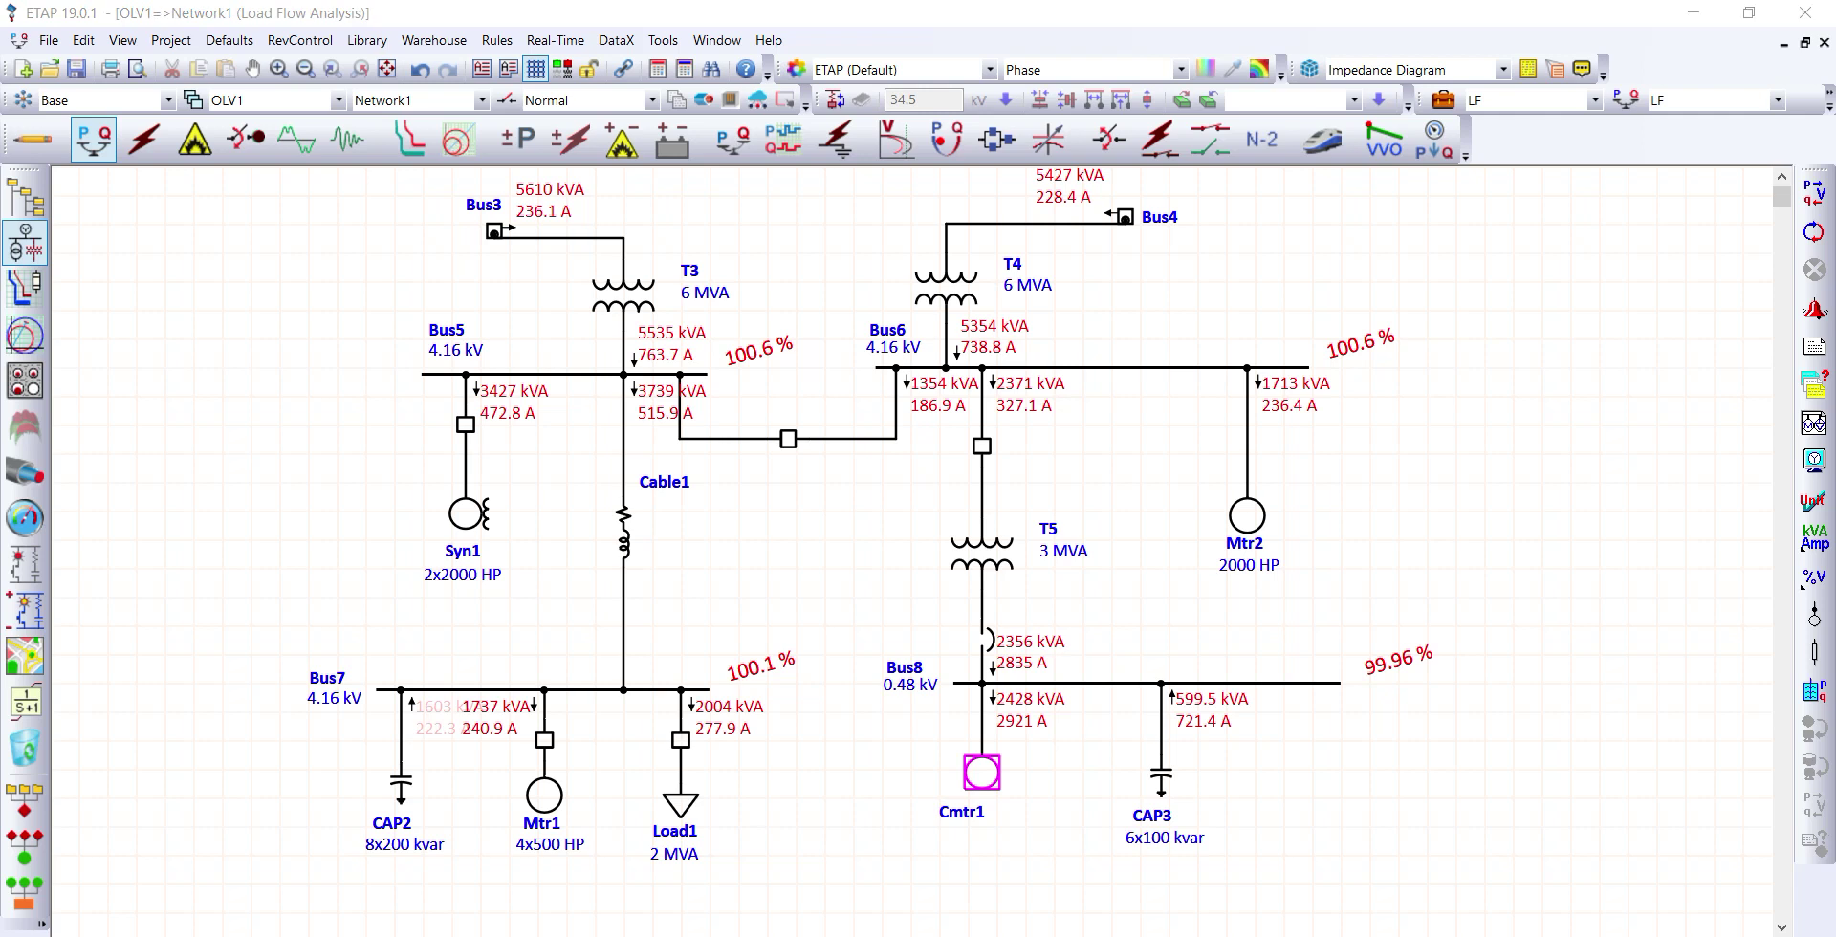
click(1592, 936)
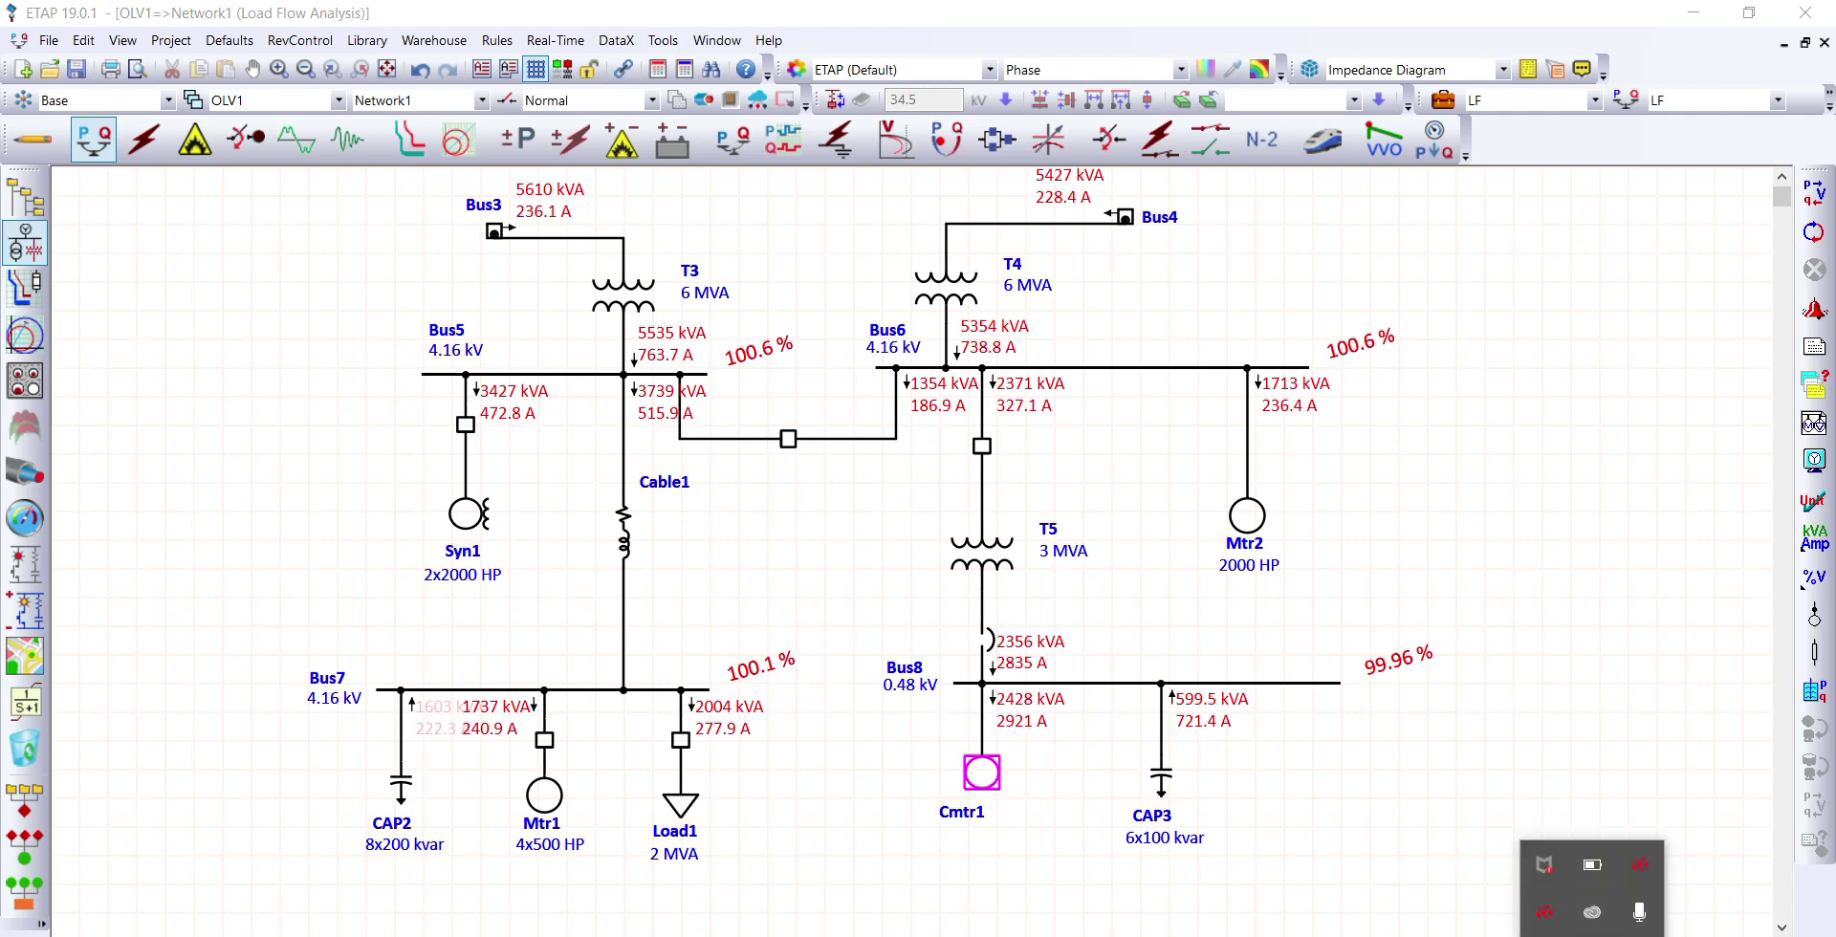